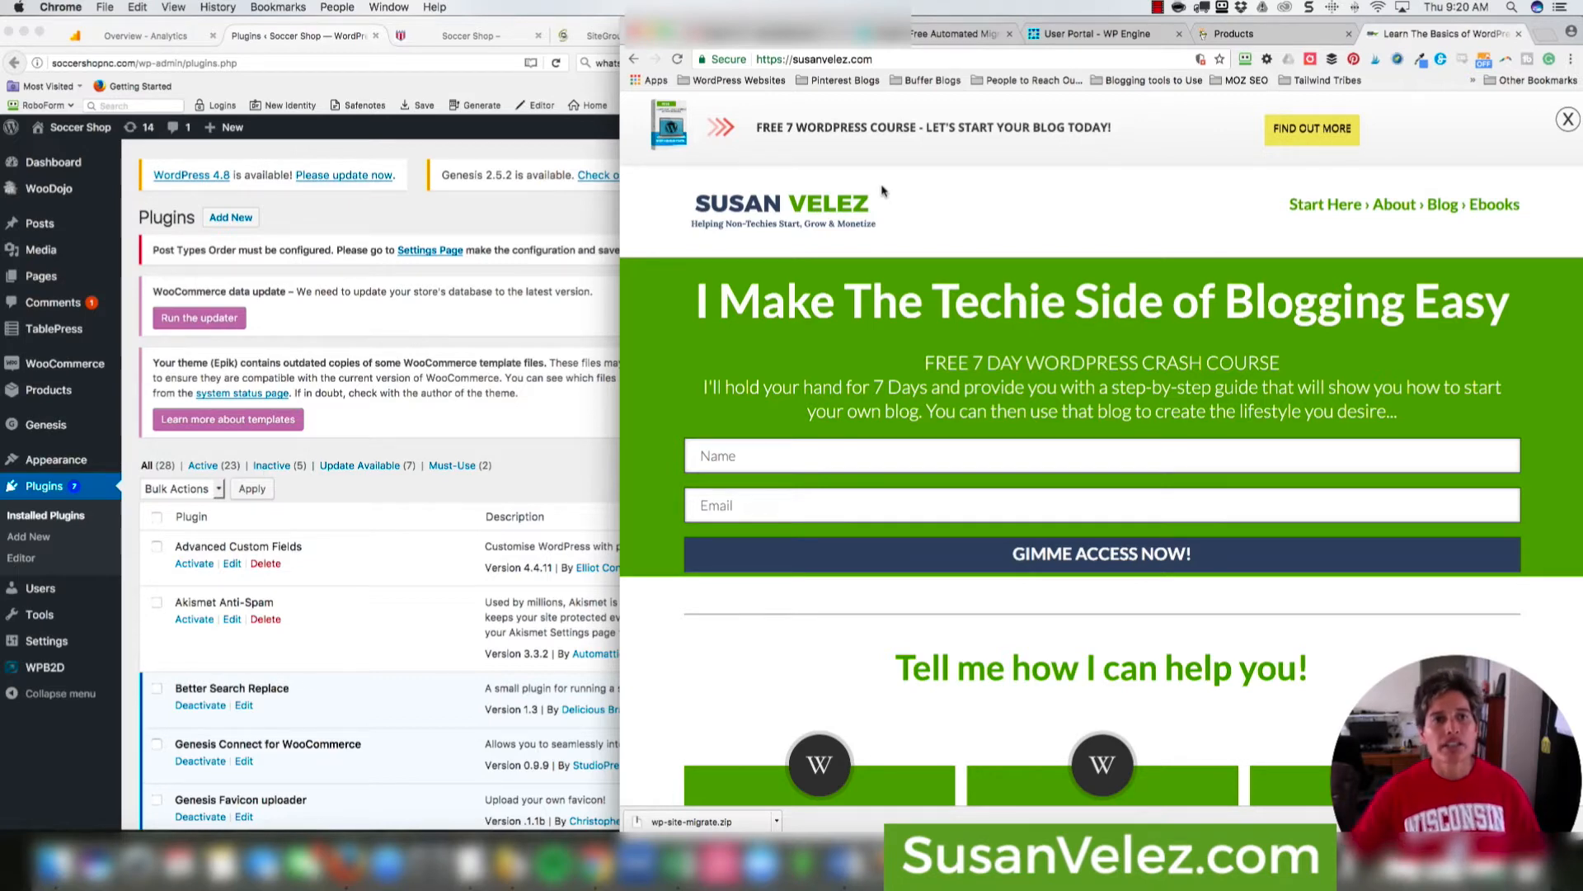
Bring the Soccer Shop storefront homepage to the front in Firefox.
click(447, 37)
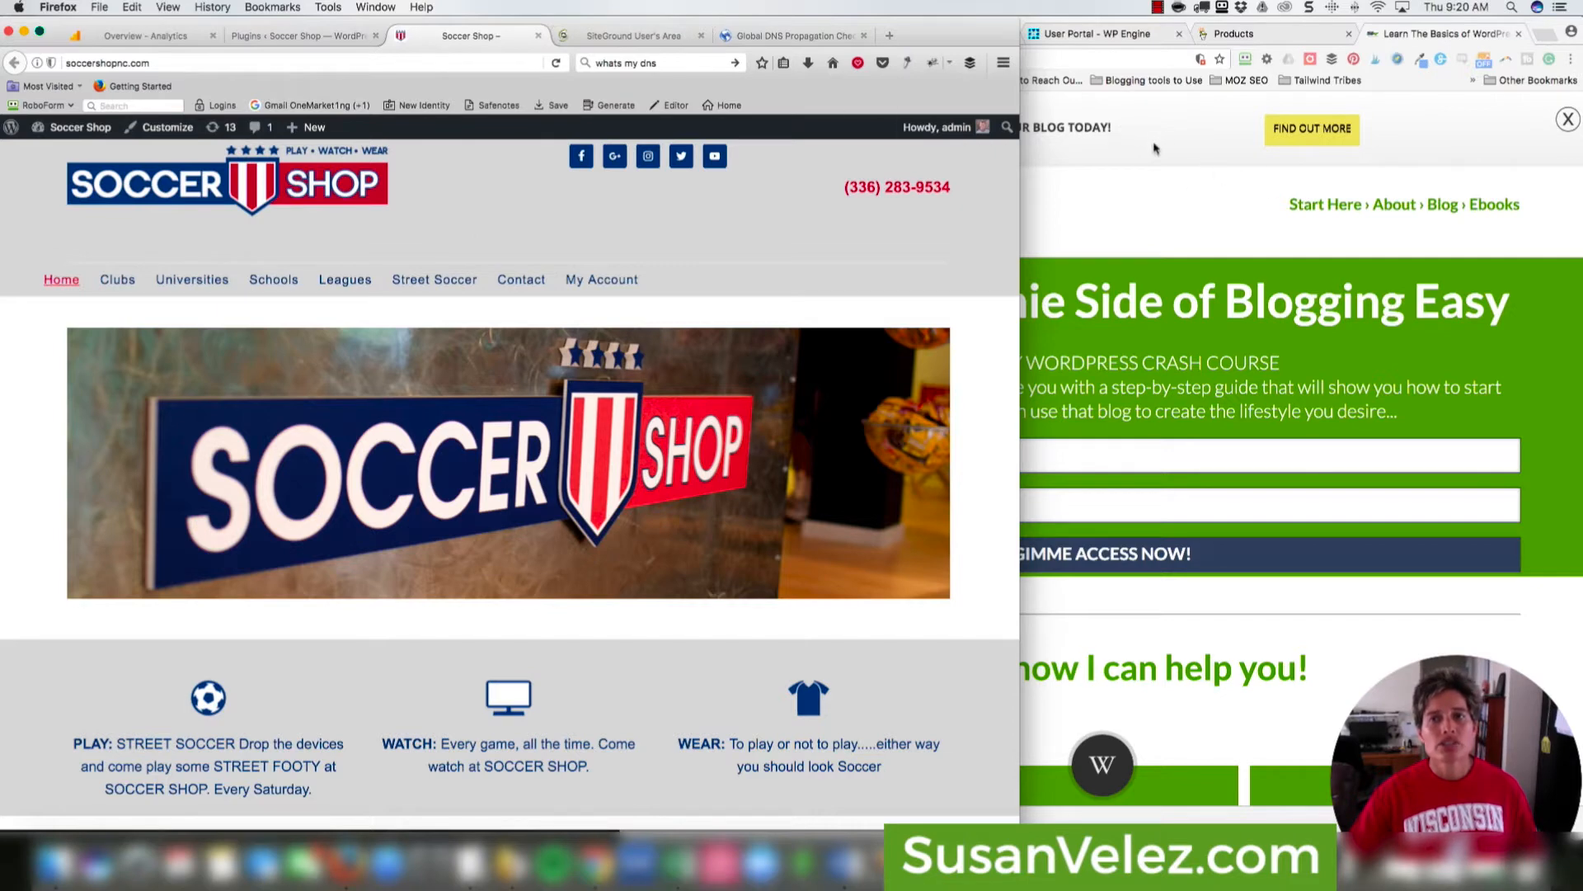
Close the 'Learn The Basics of WordPress' tab, leaving GoDaddy's domains list and the Soccer Shop homepage showing.
click(1227, 35)
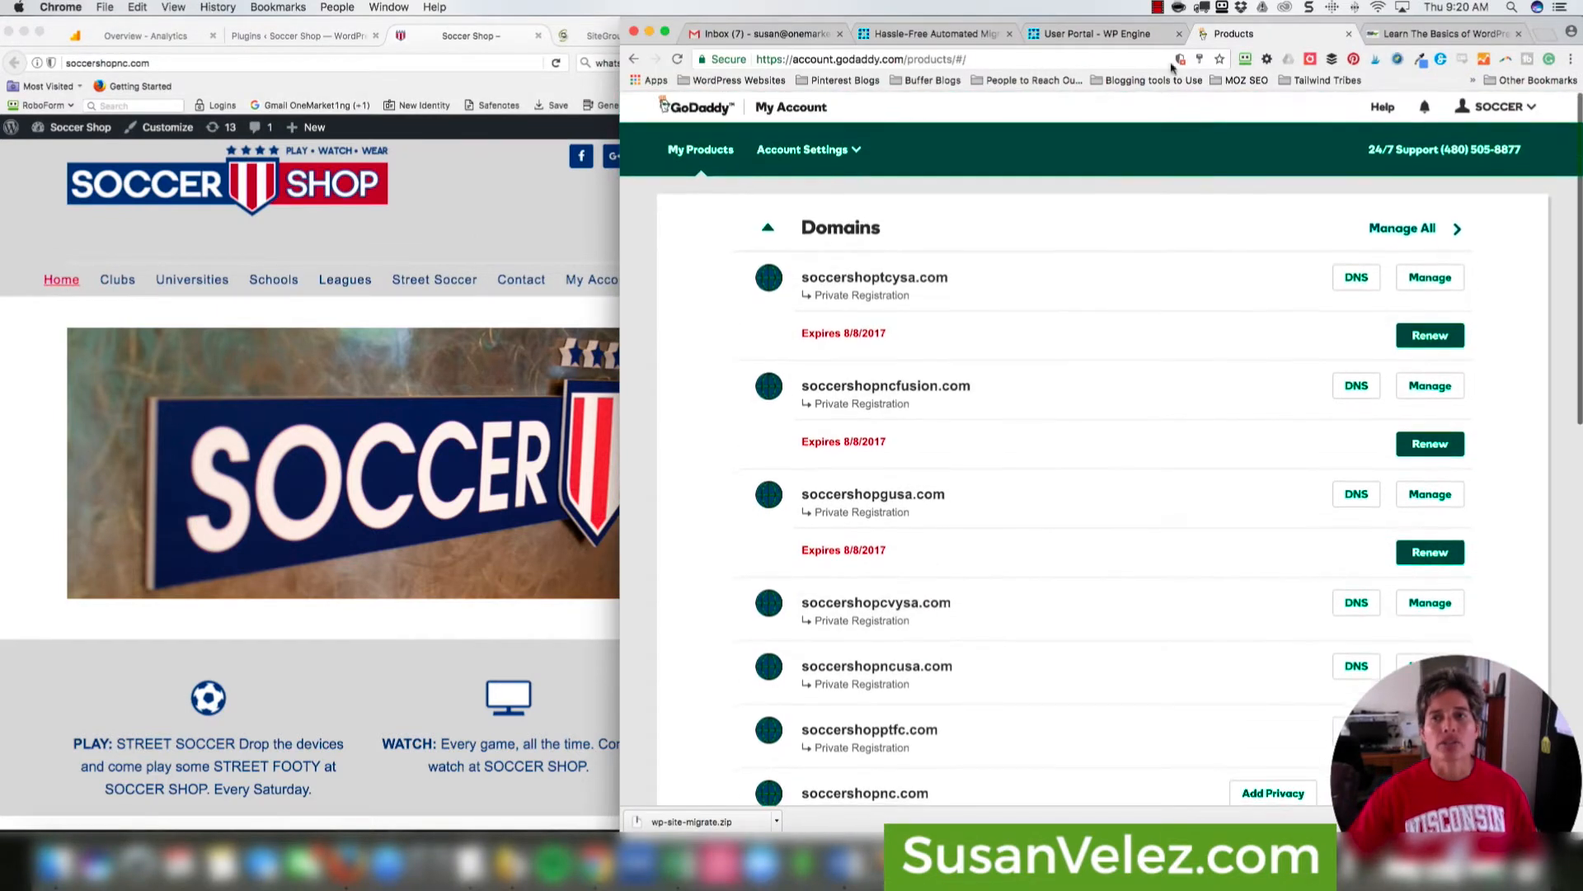
click(1427, 36)
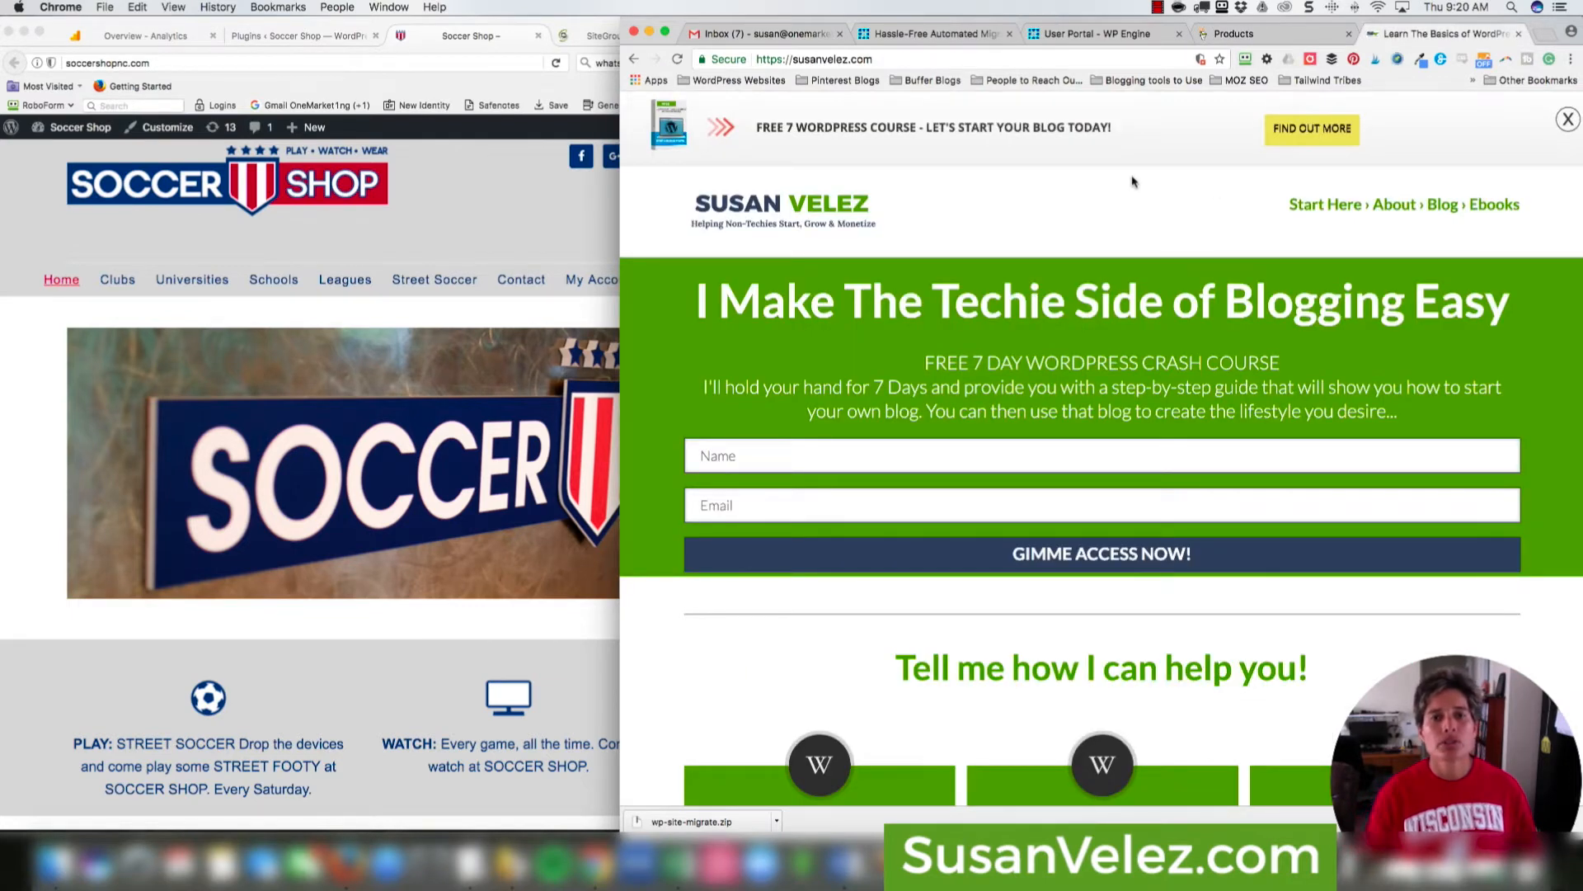
click(1518, 34)
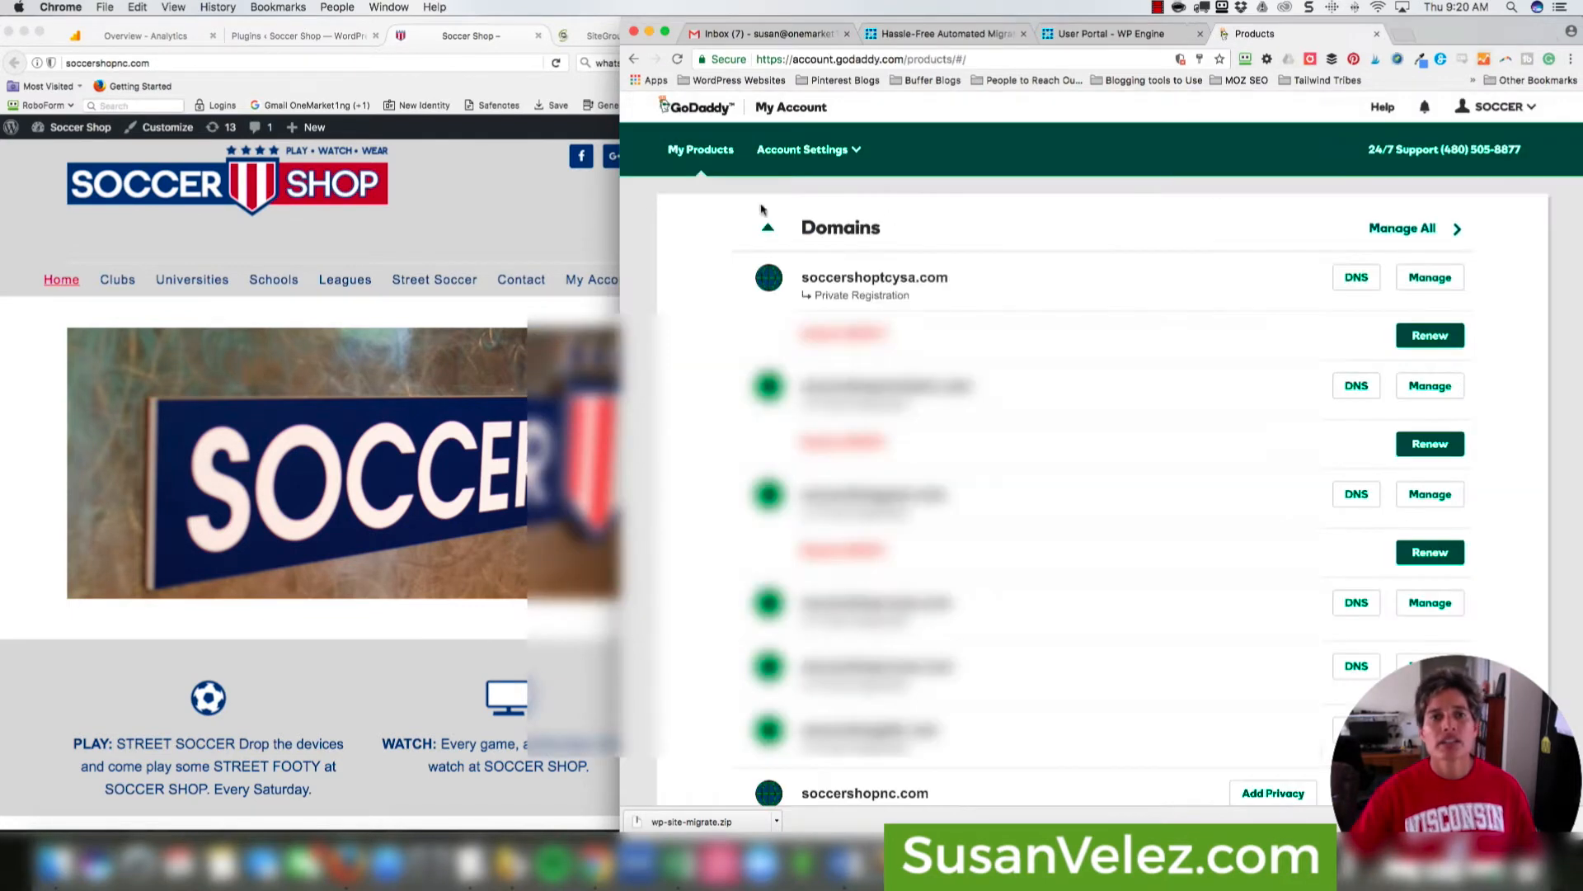
click(498, 198)
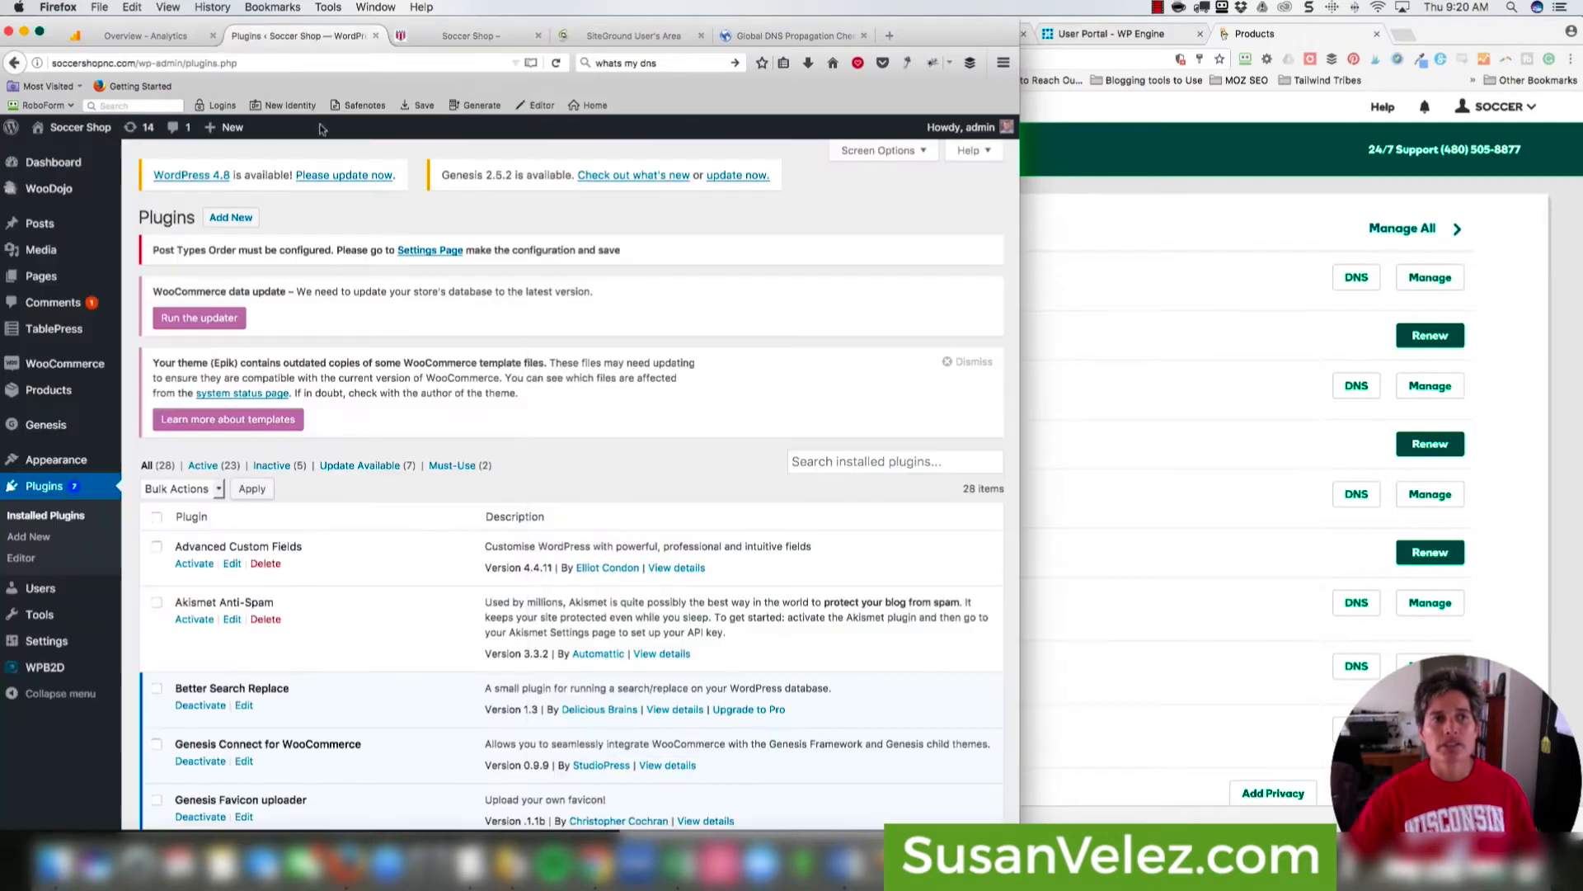
click(297, 36)
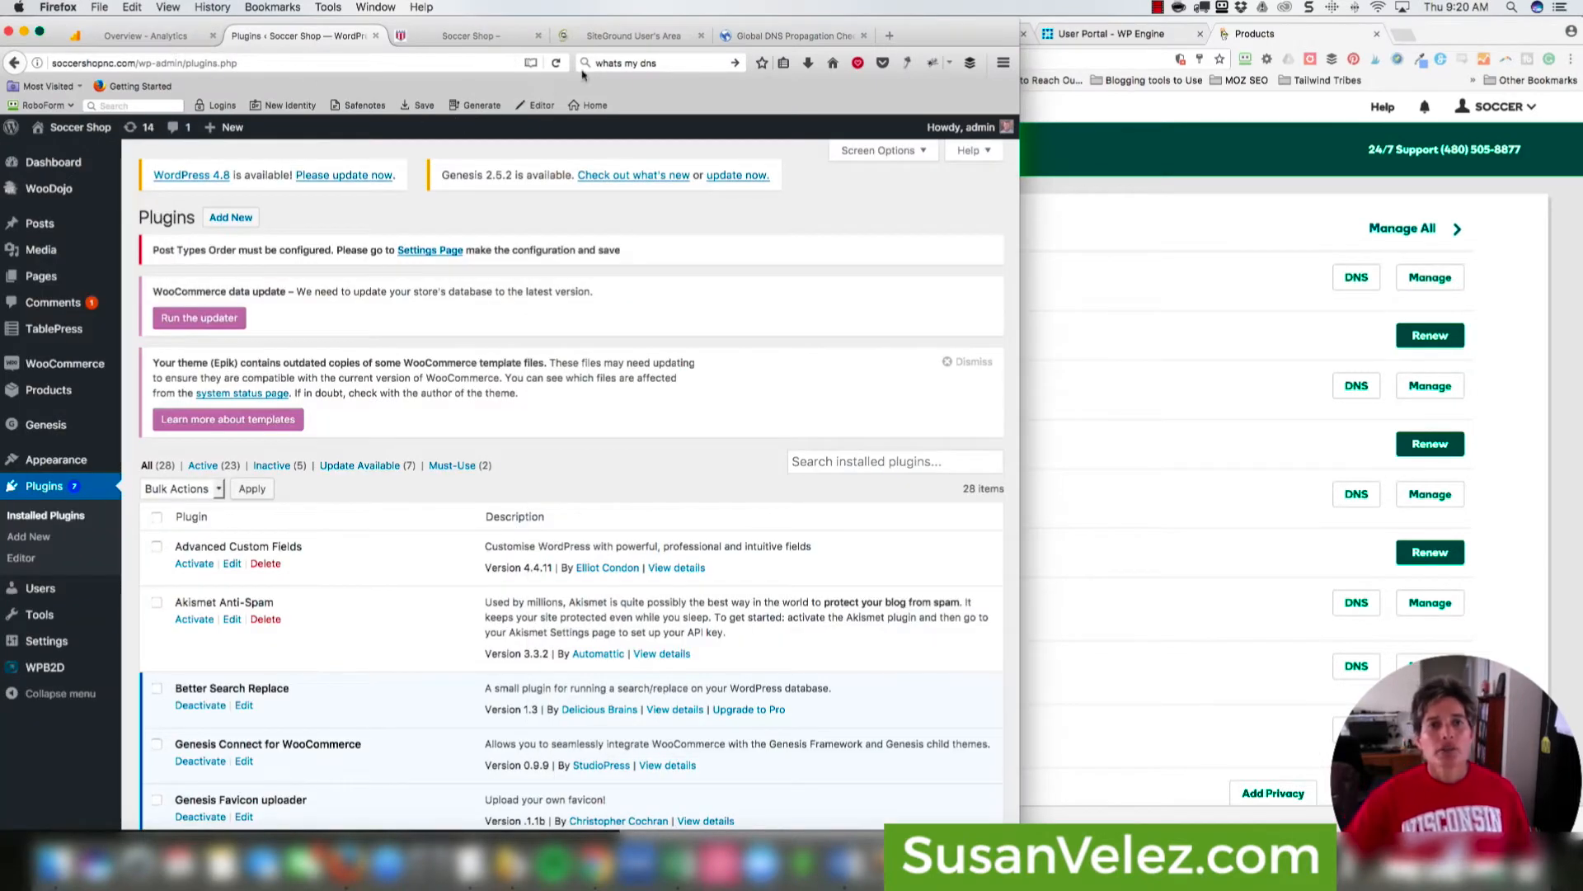
click(470, 36)
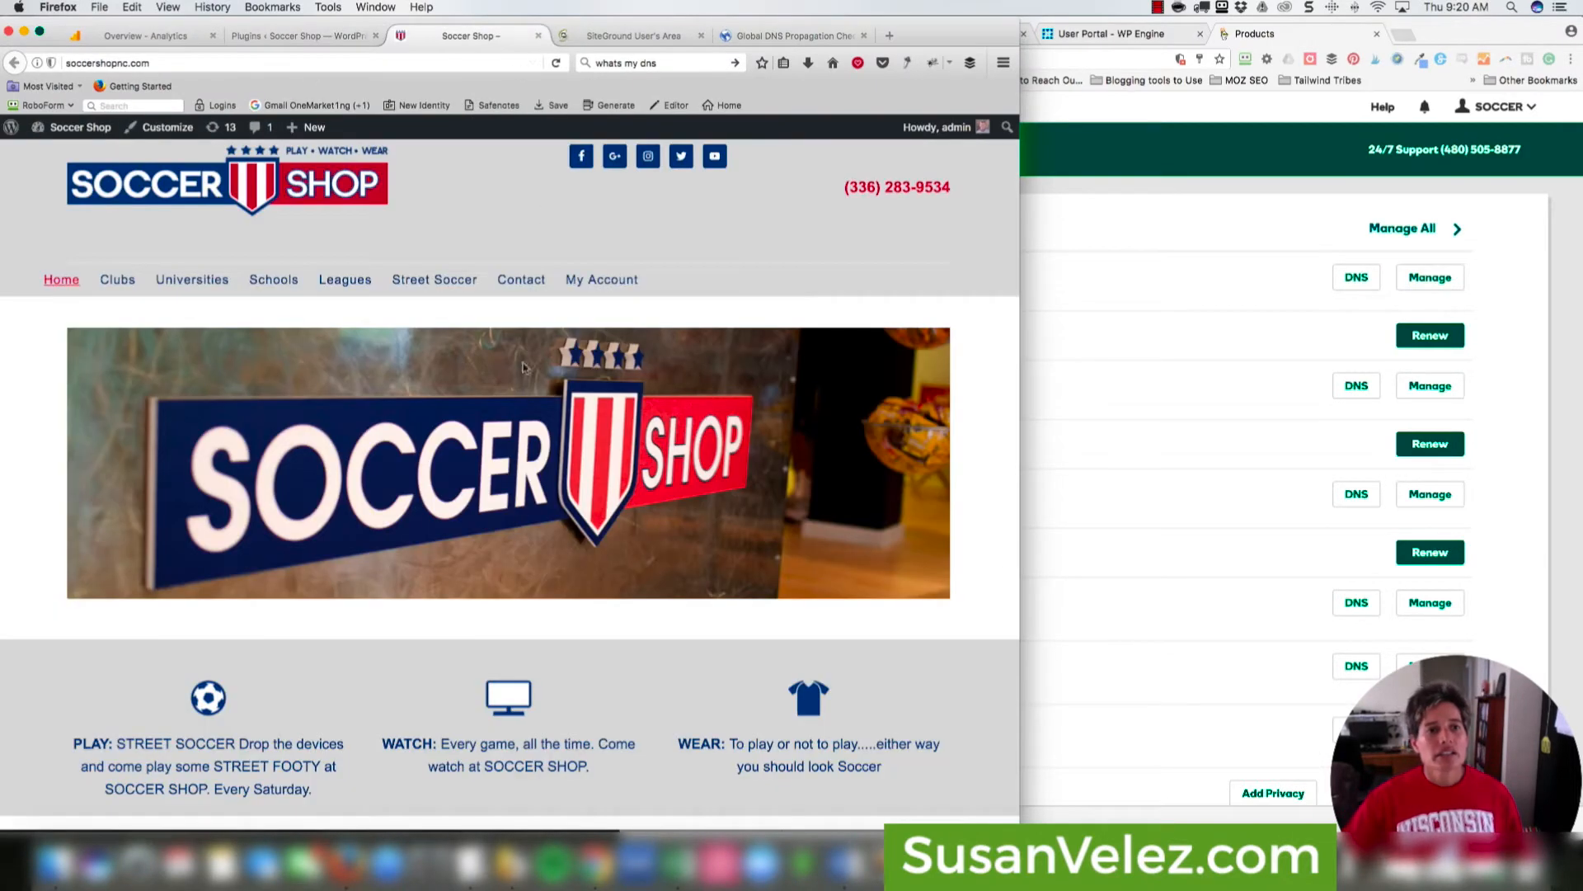
Check that whatsmydns.net resolves soccershopnc.com to 109.73.235.220, matching SiteGround's ns1 IP.
click(601, 36)
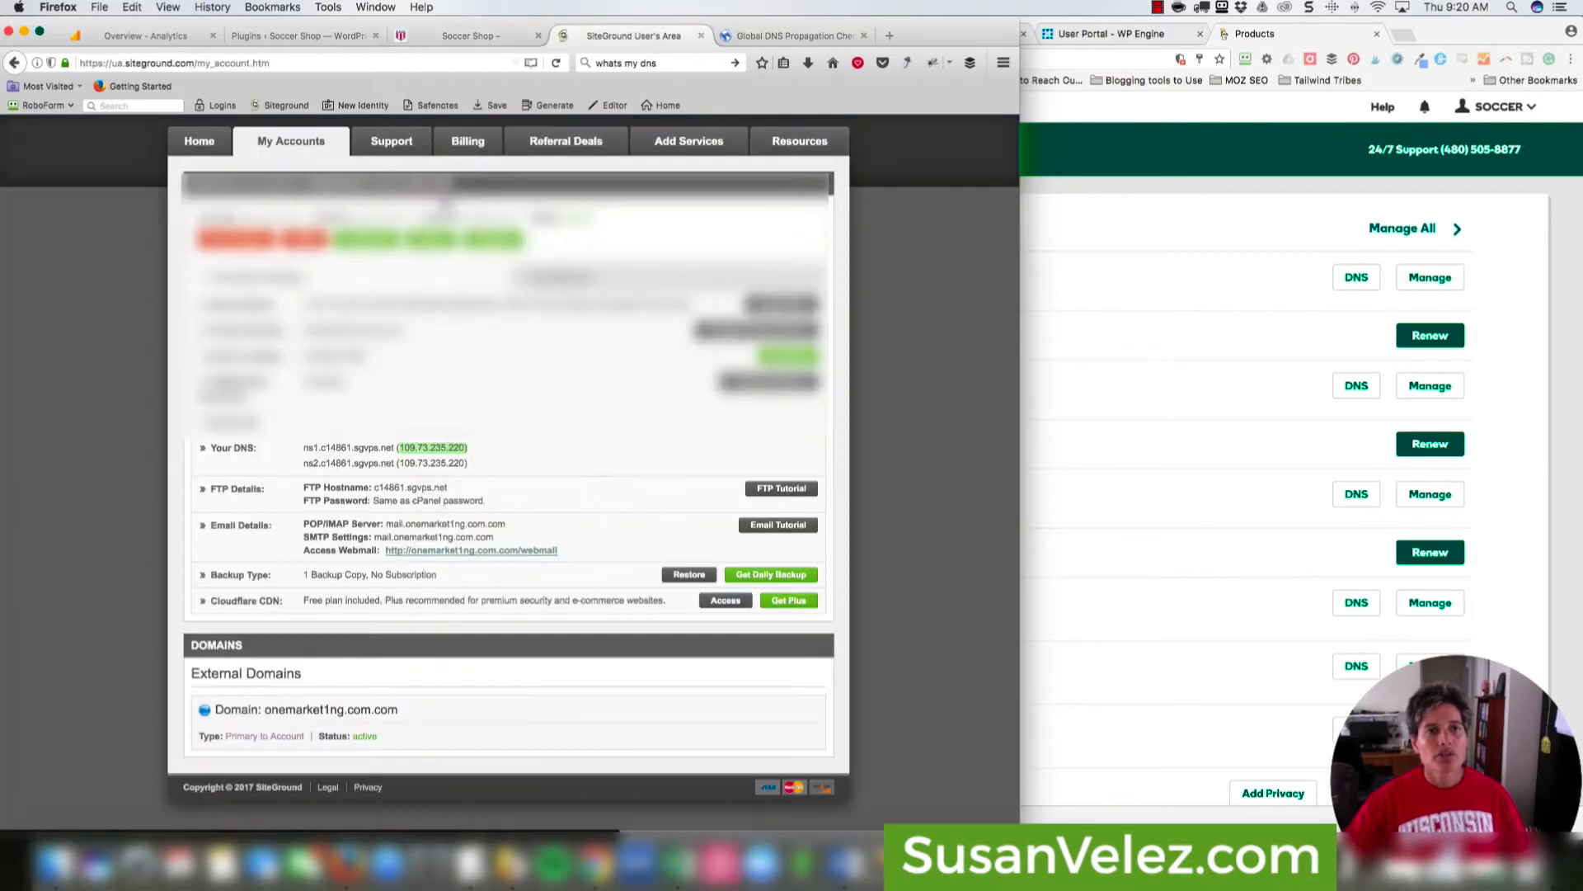
click(788, 35)
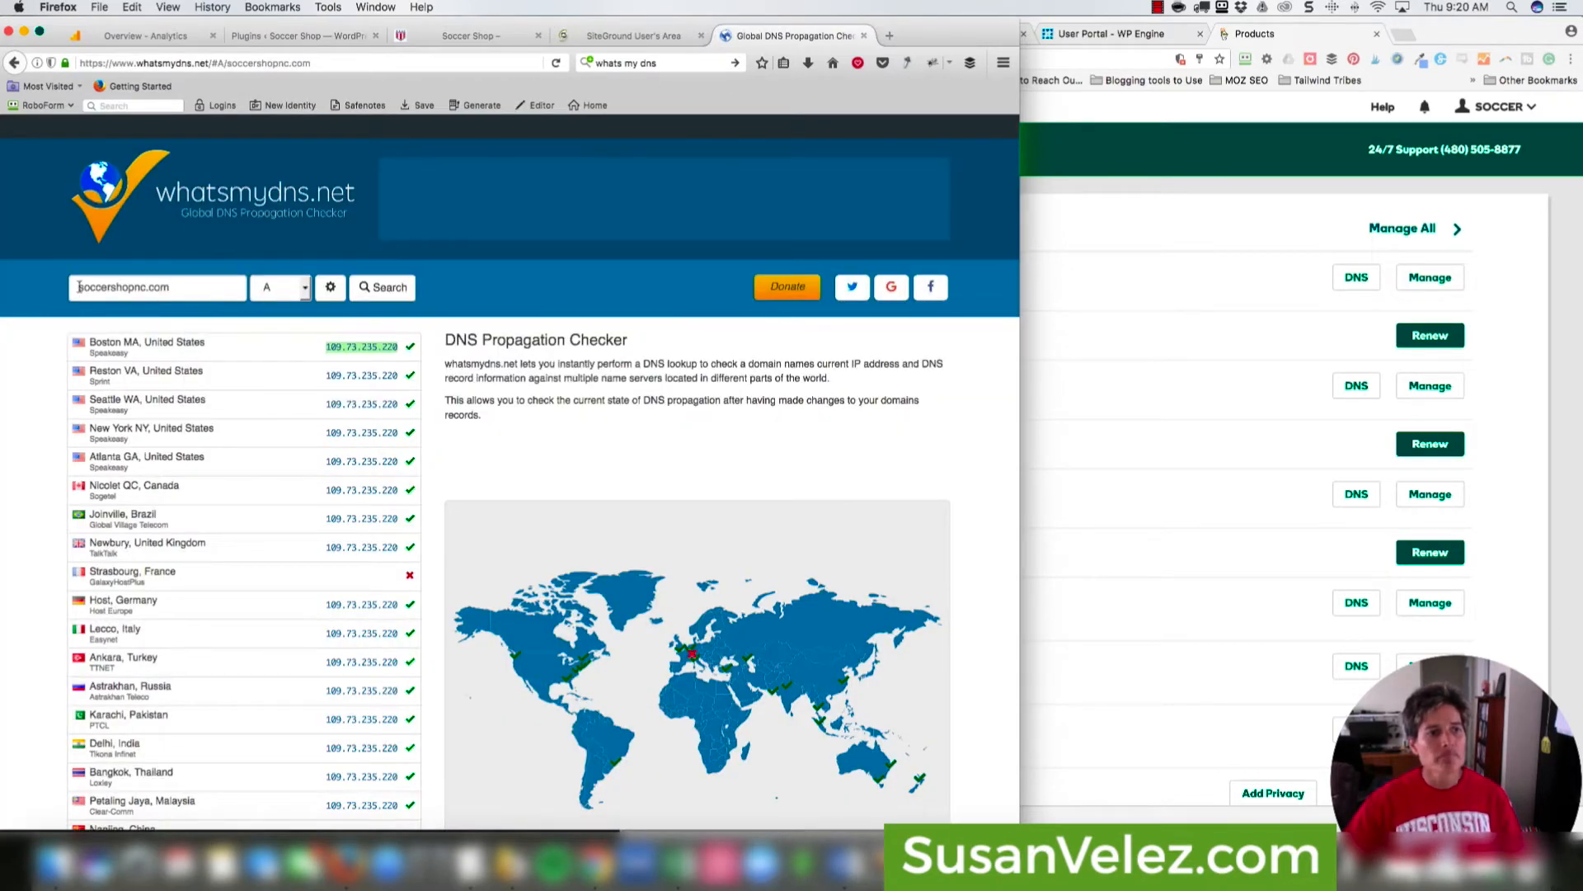
drag(79, 286, 167, 287)
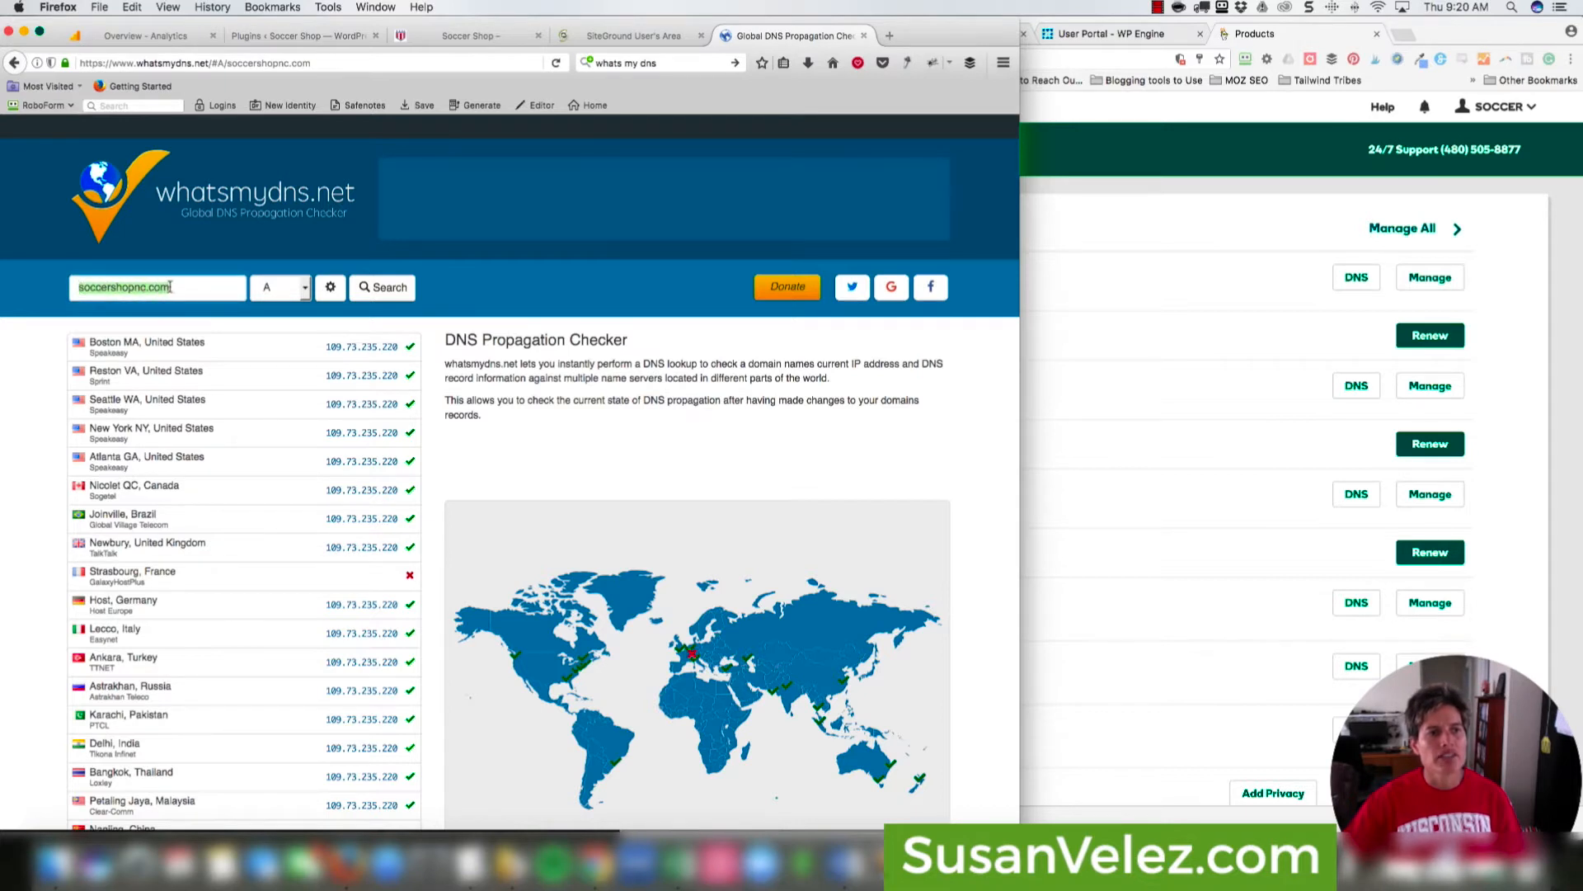
drag(326, 347, 396, 347)
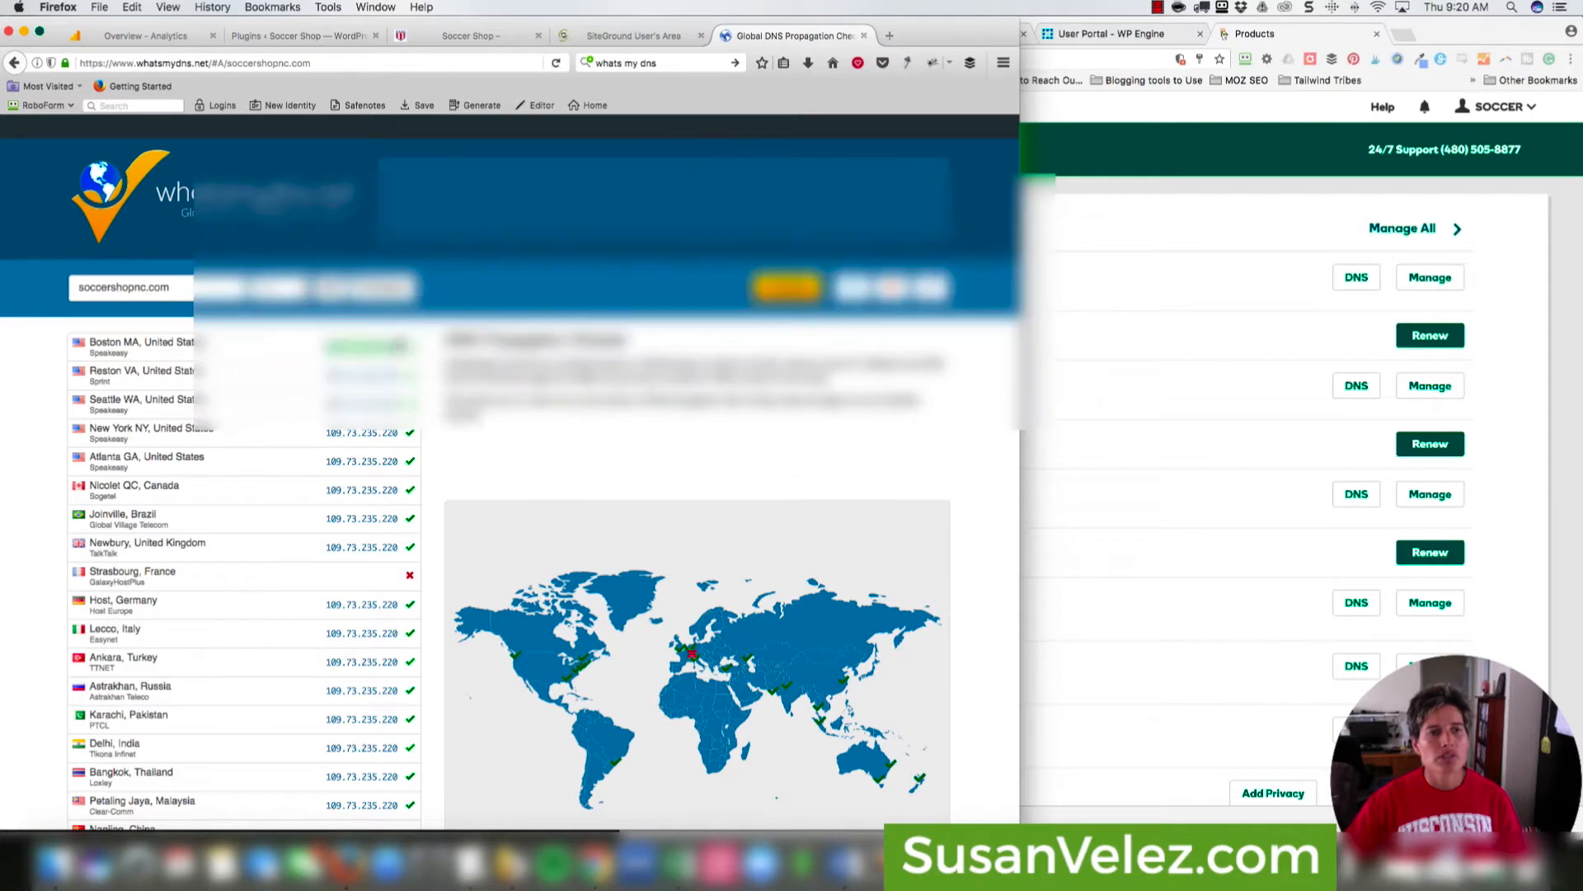
click(606, 36)
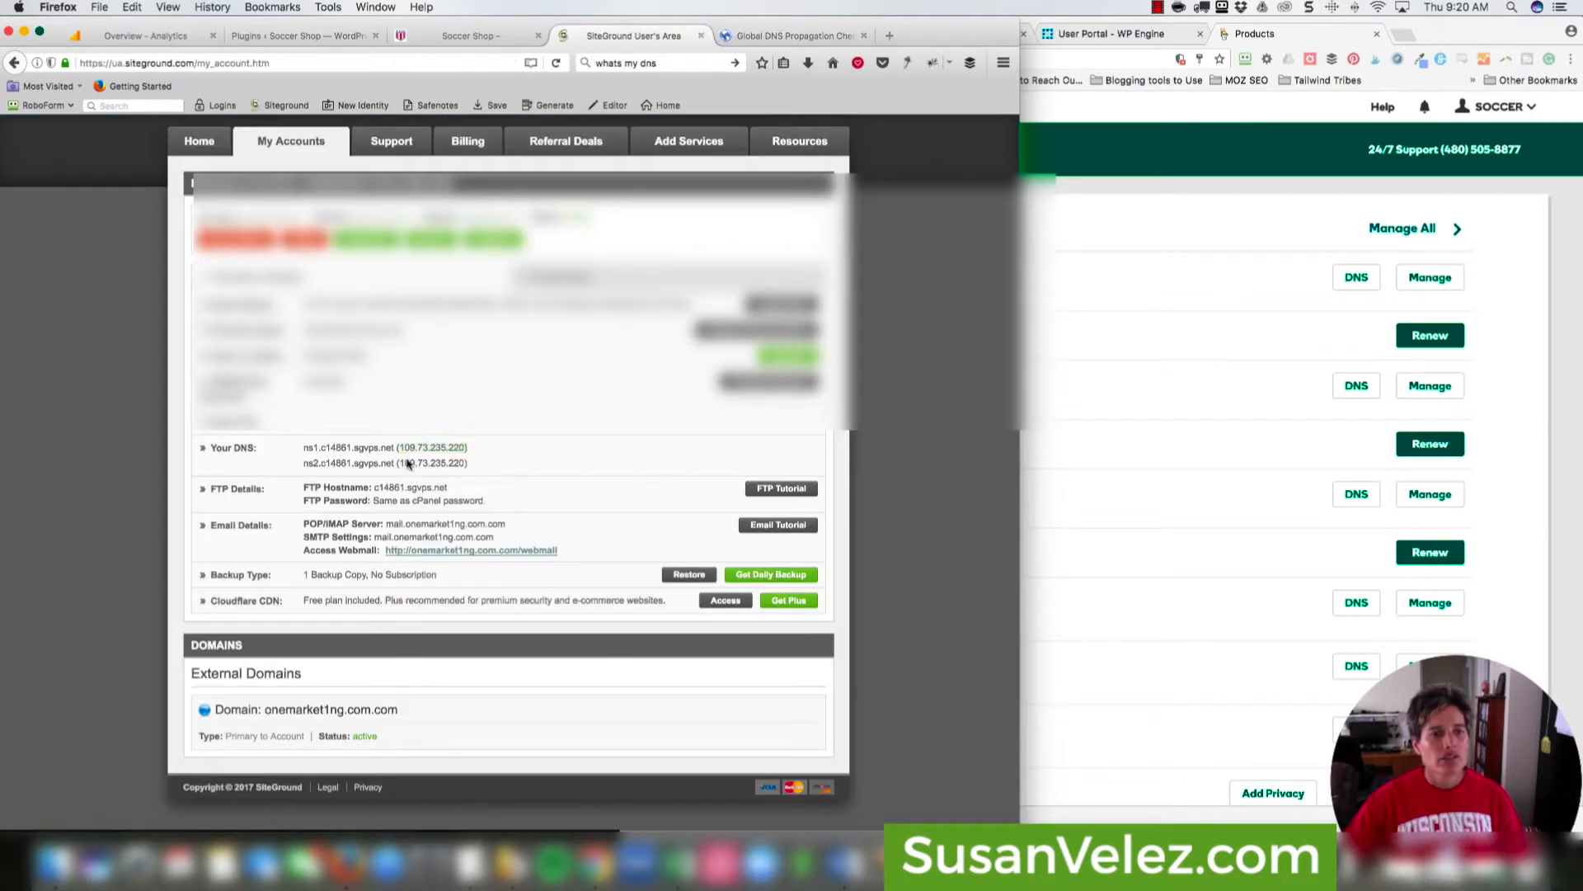
drag(425, 446, 456, 446)
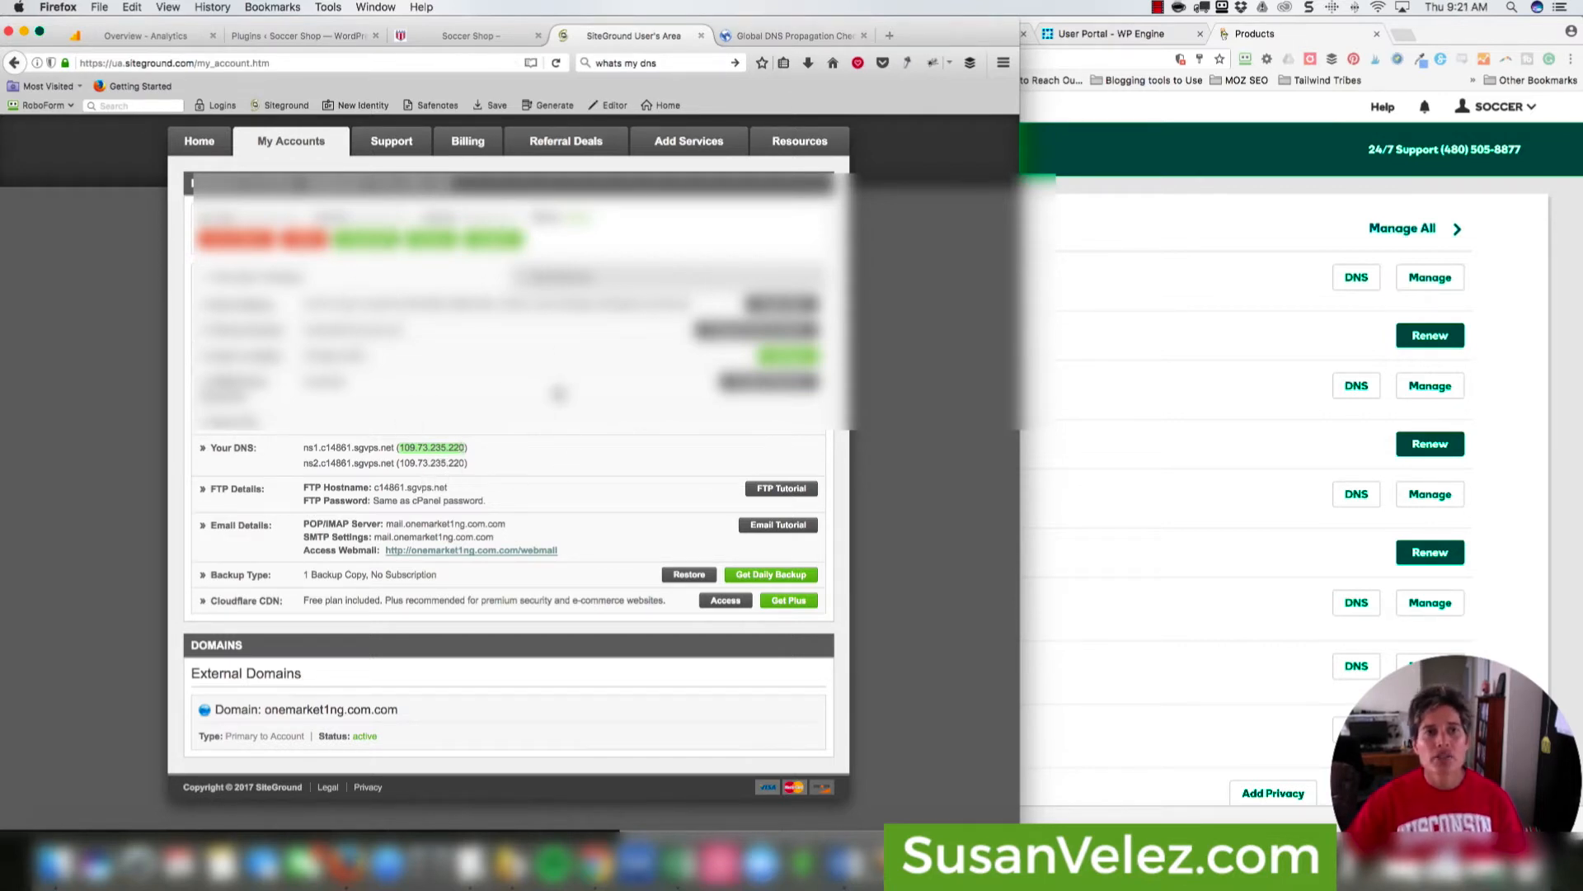
Start a new WP Engine install named 'soccershopp' from the dashboard.
click(1214, 134)
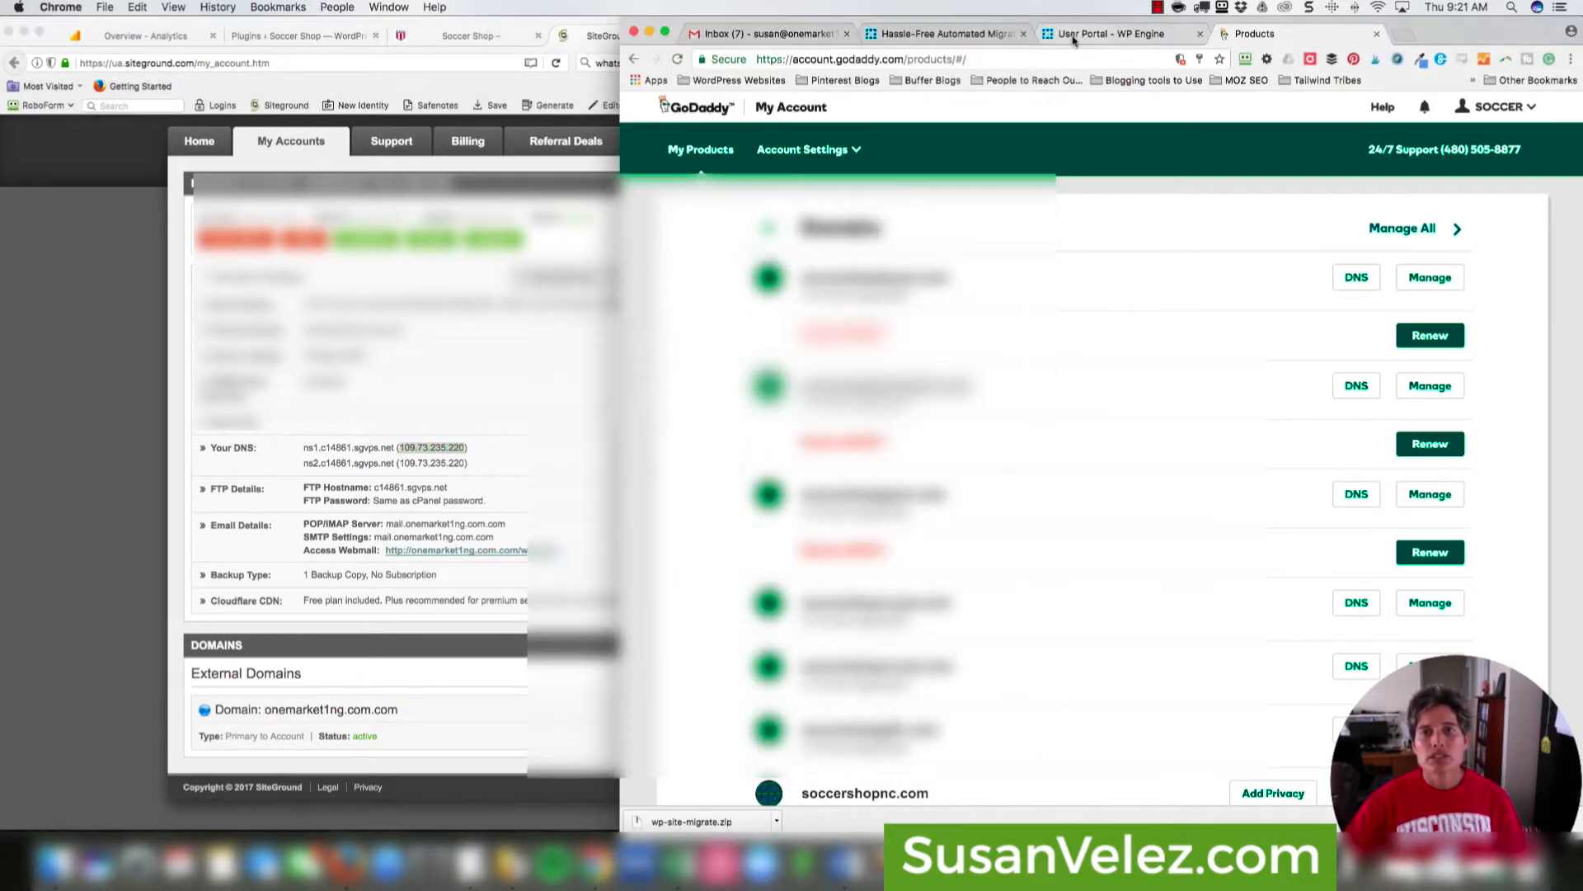
click(1111, 33)
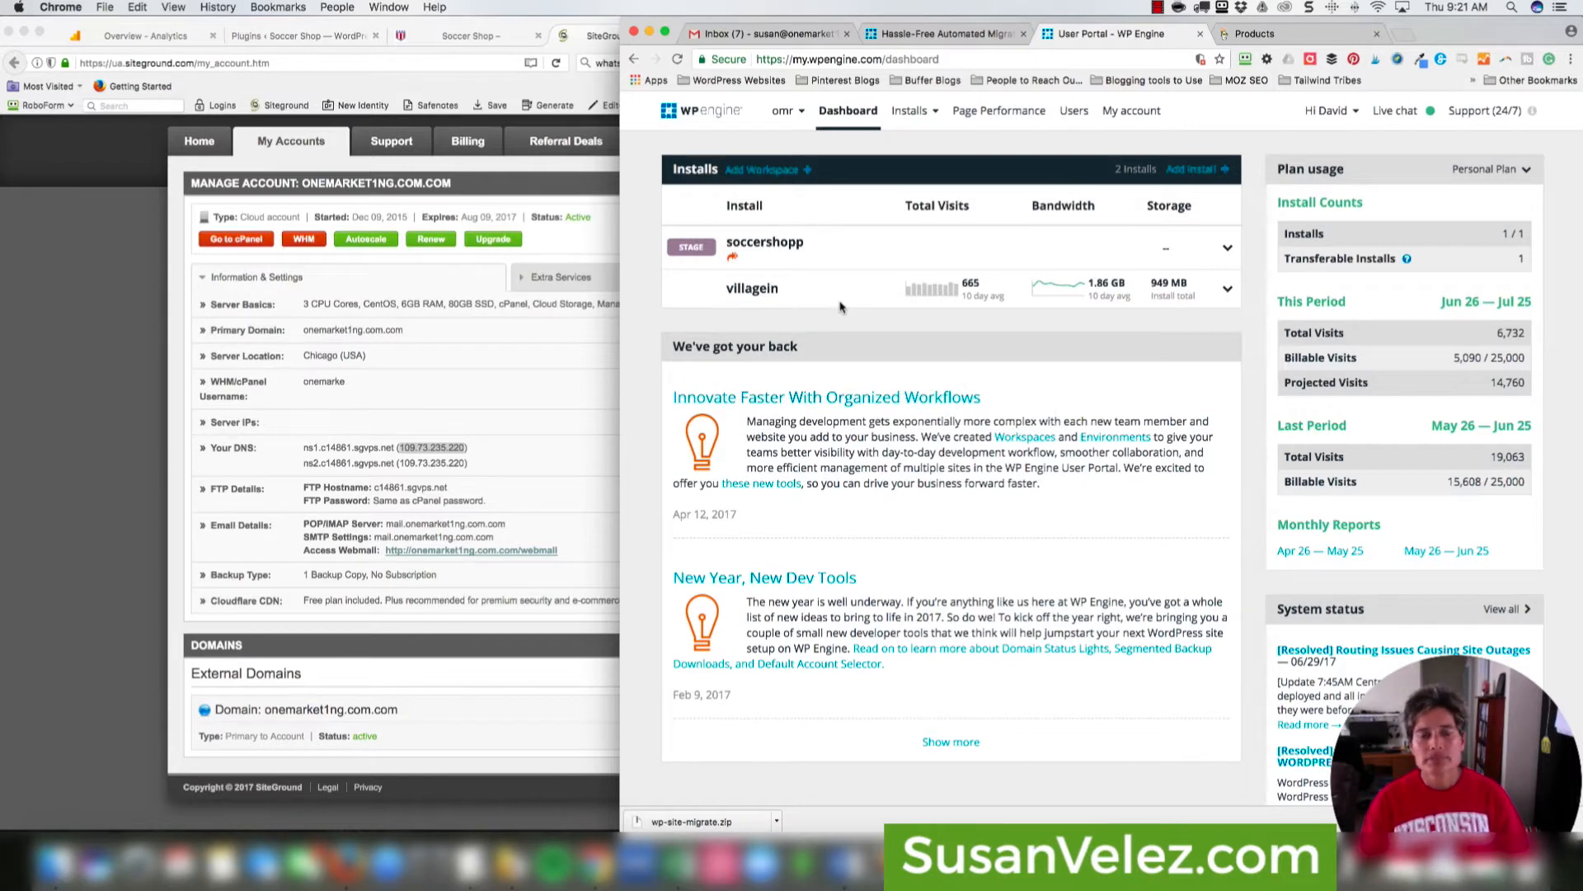
click(1225, 169)
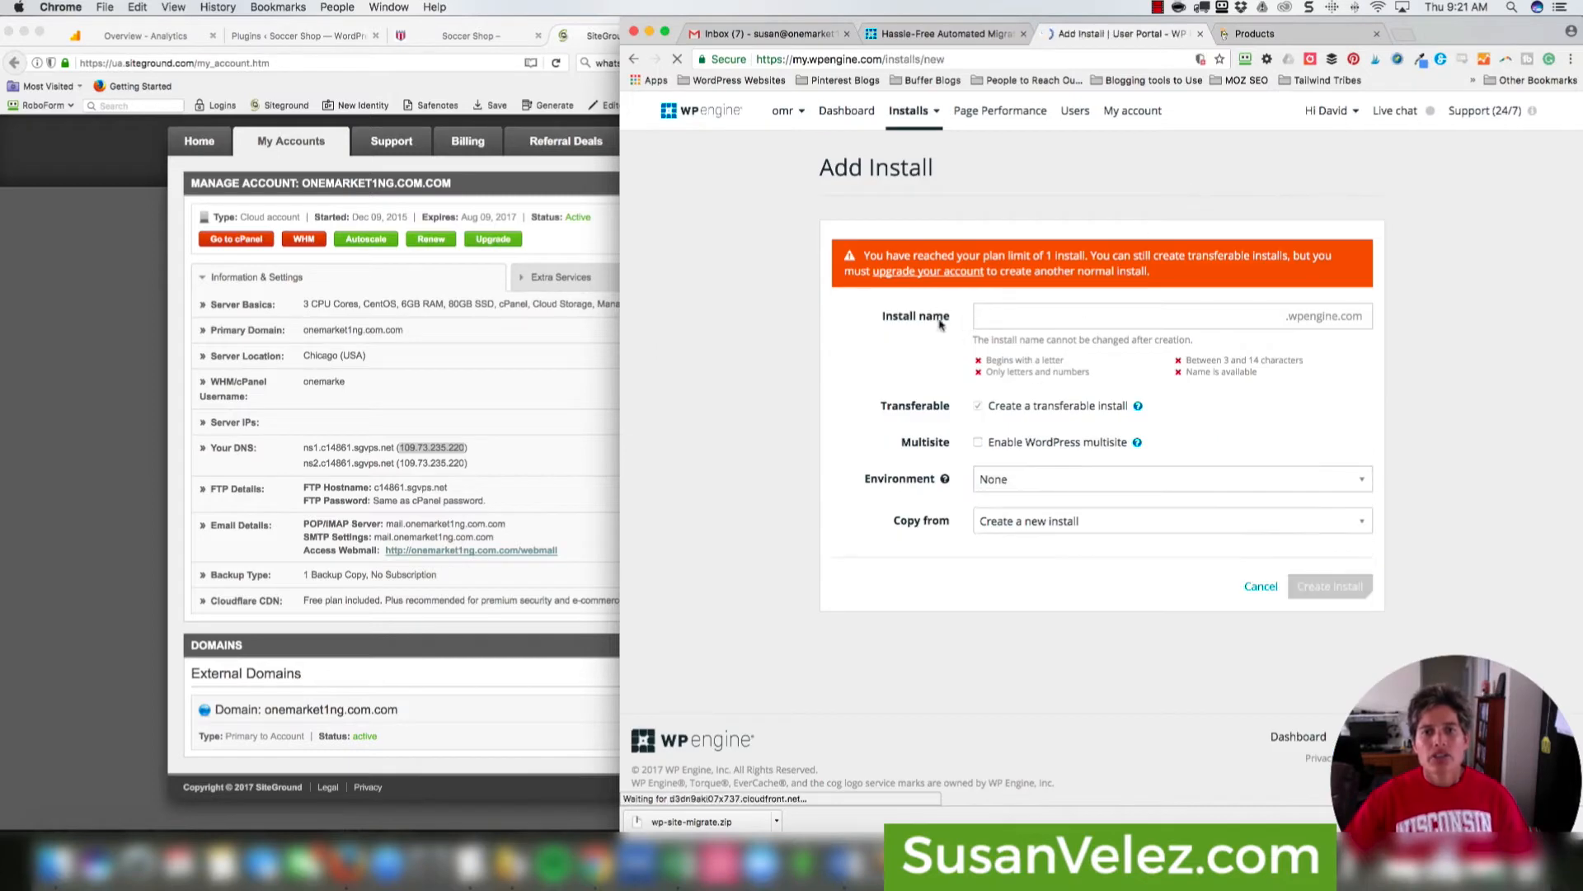
click(1005, 320)
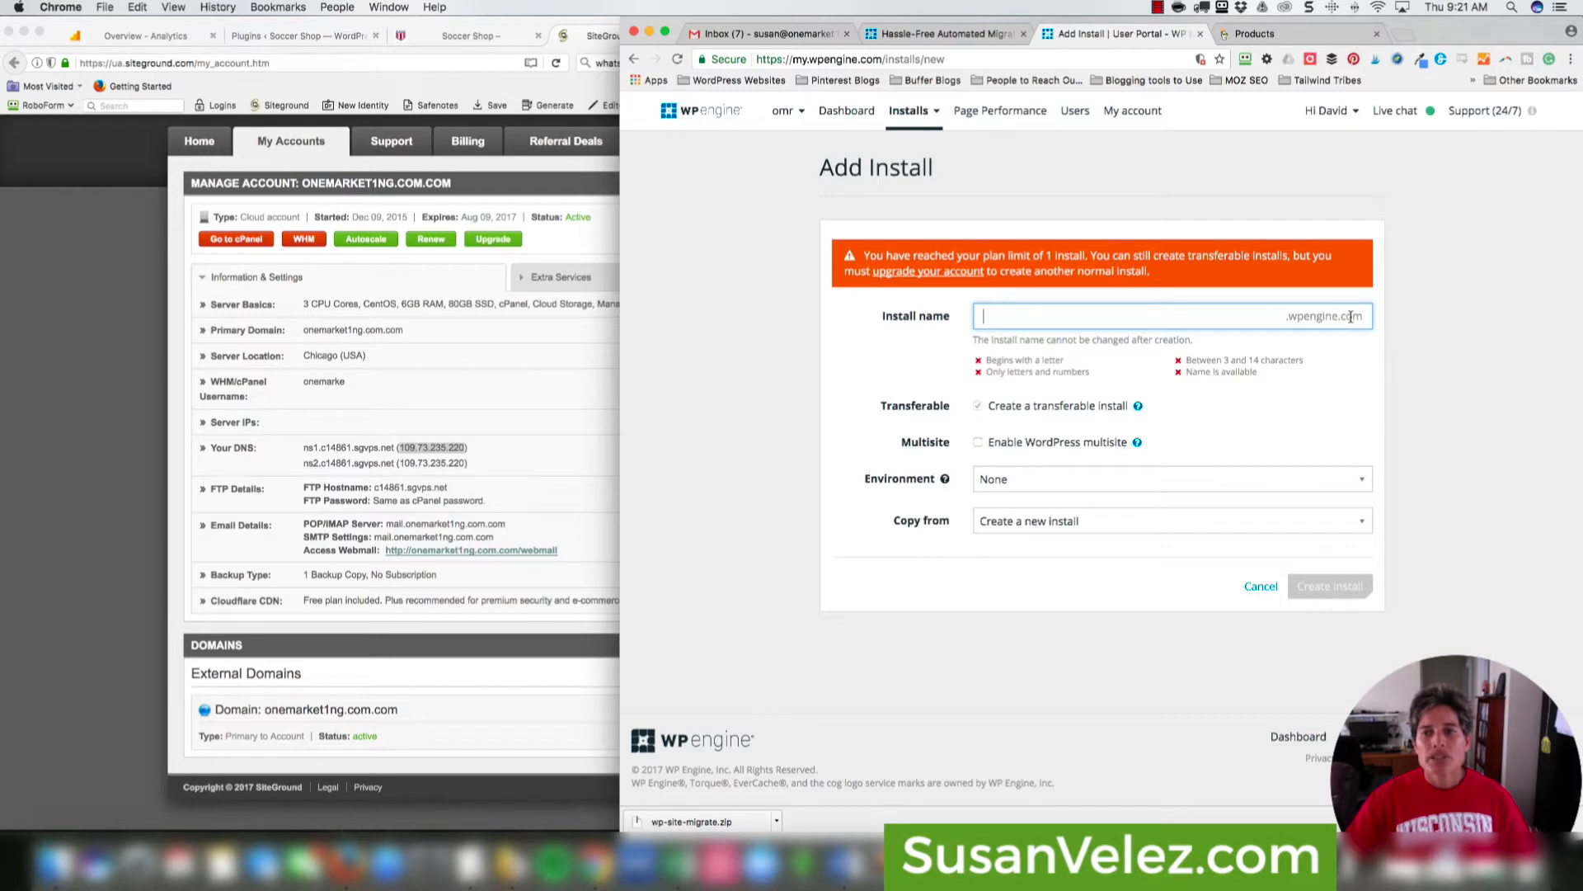
click(1228, 324)
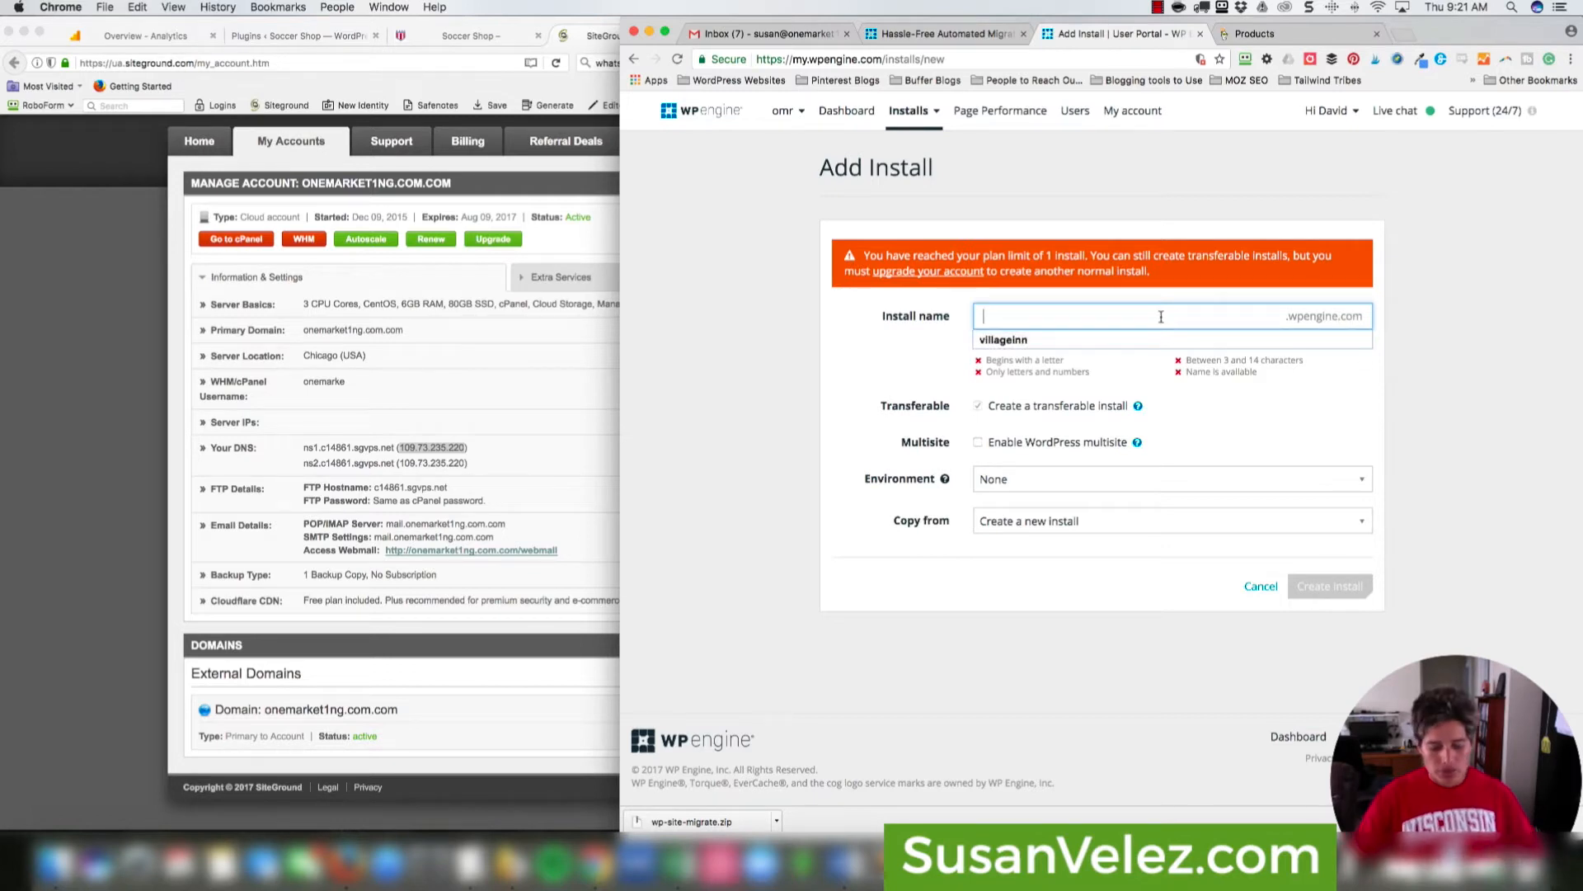
text(soccer)
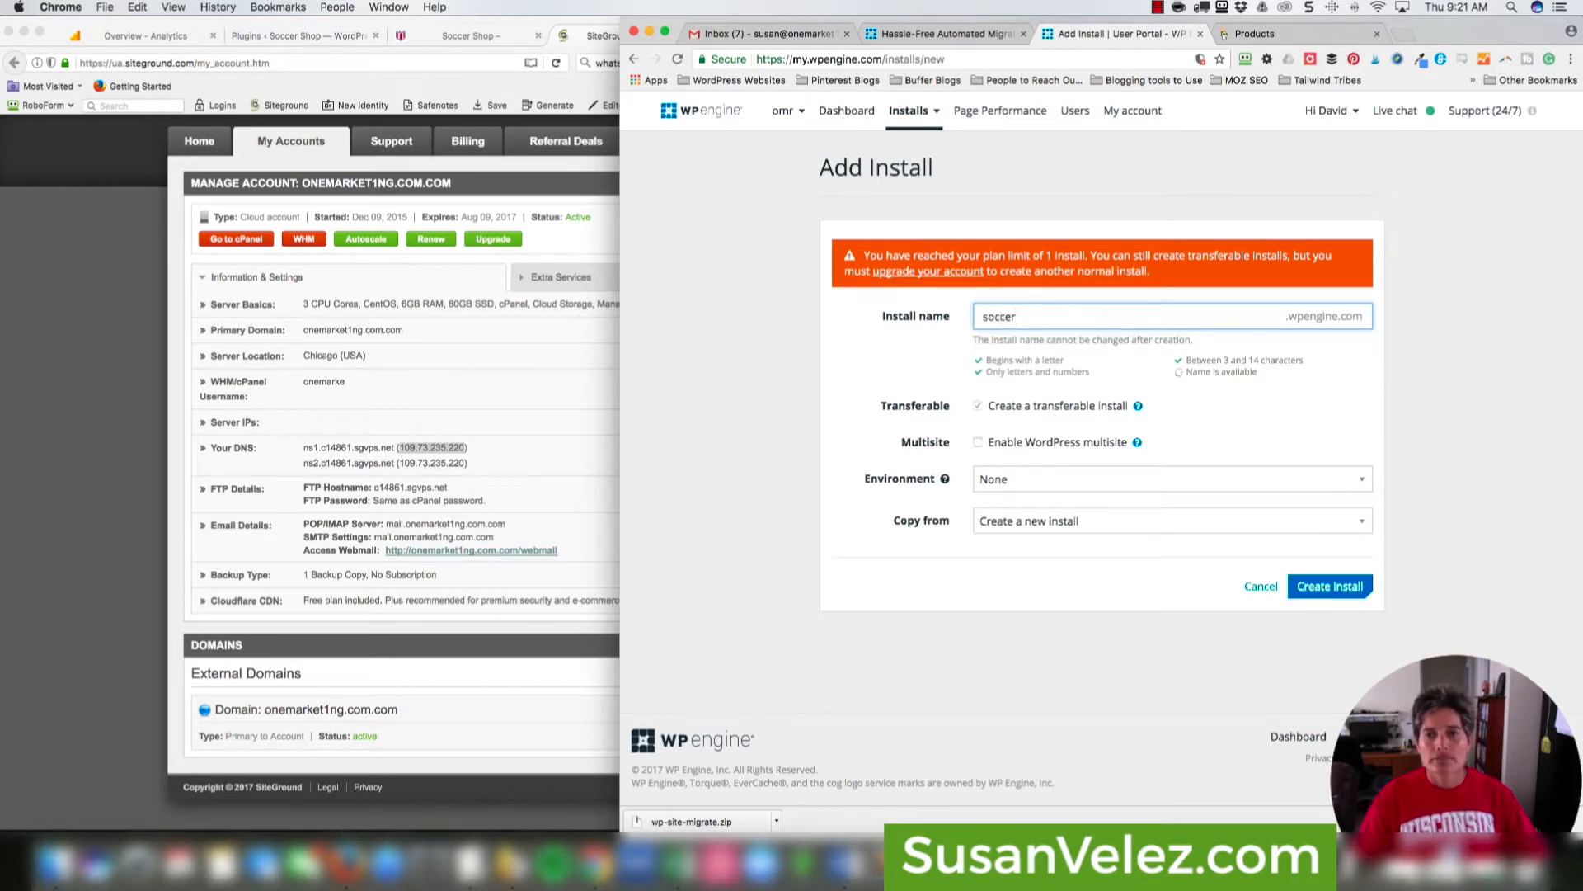
text(hoppp)
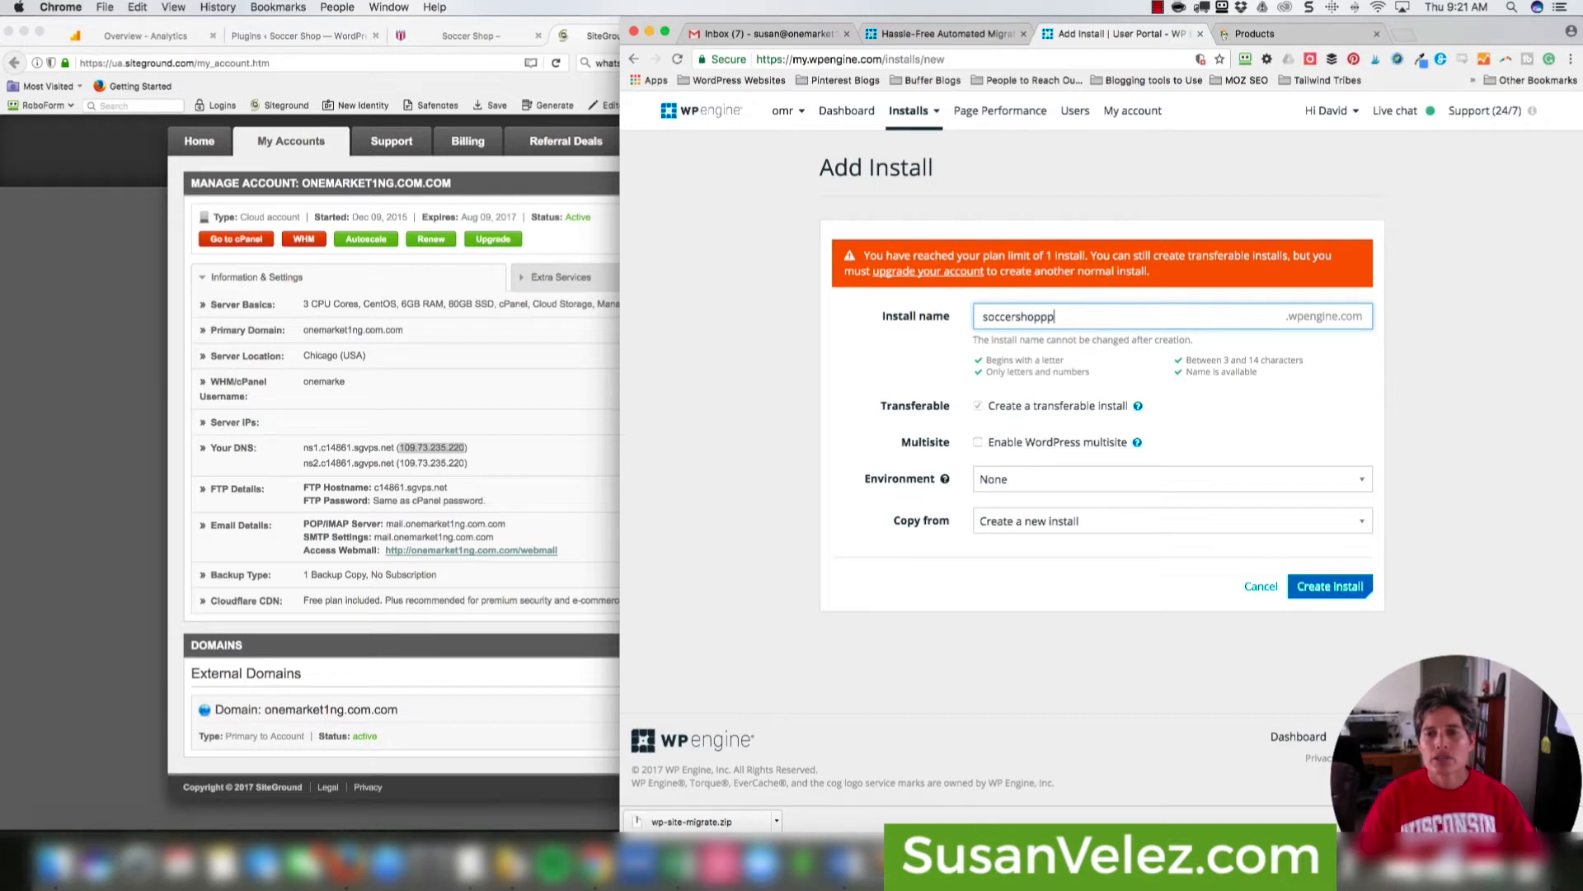
click(1017, 316)
text(s)
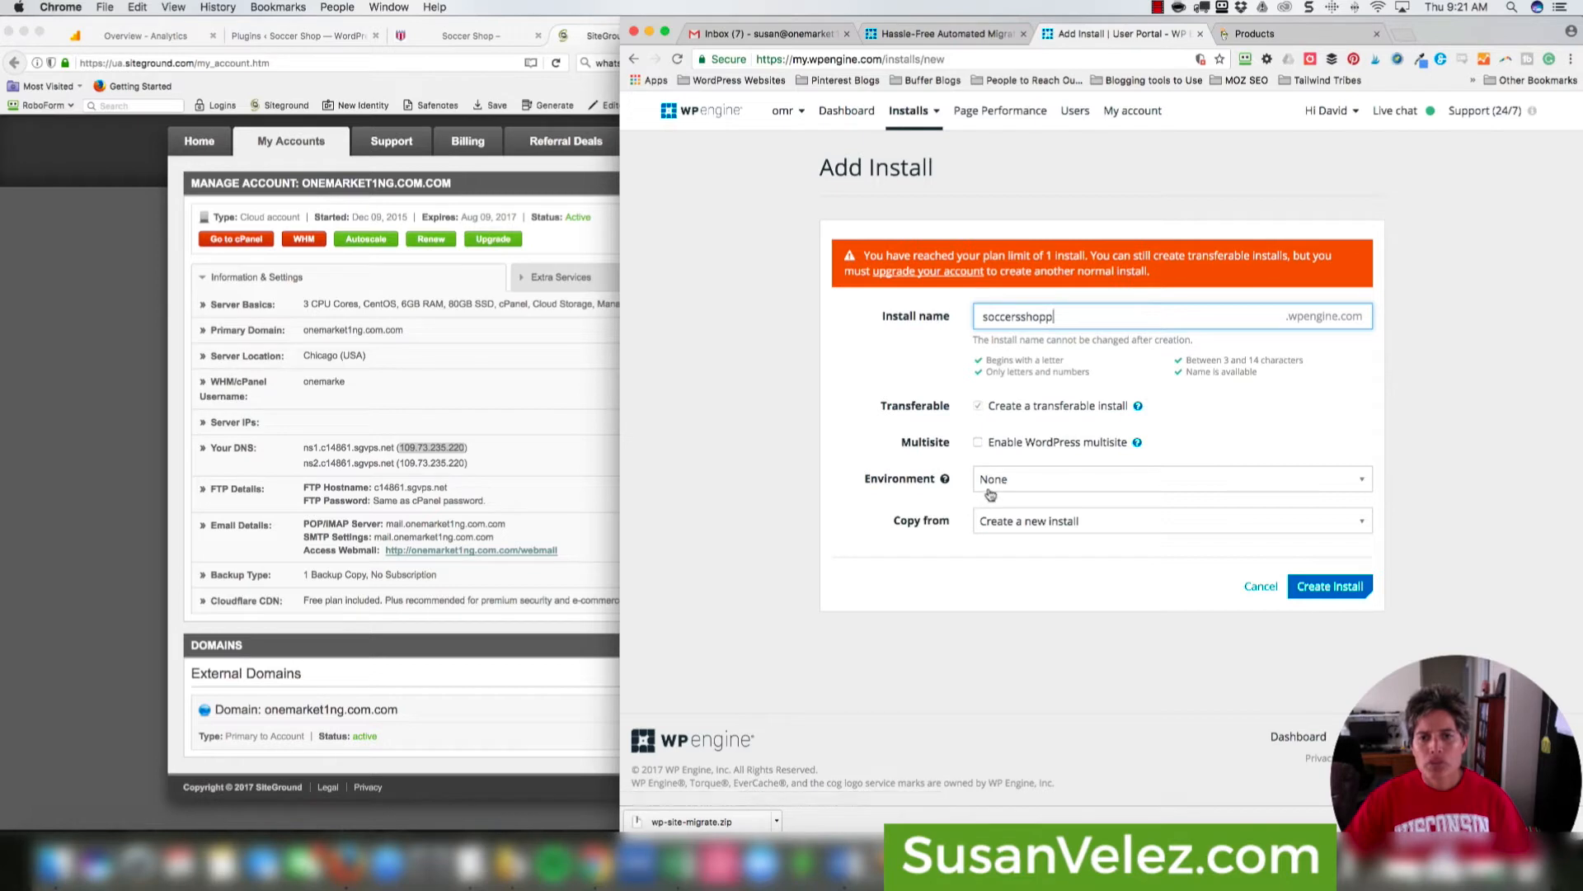
Leave Copy from set to a brand new install, then cancel back to the dashboard.
click(1138, 535)
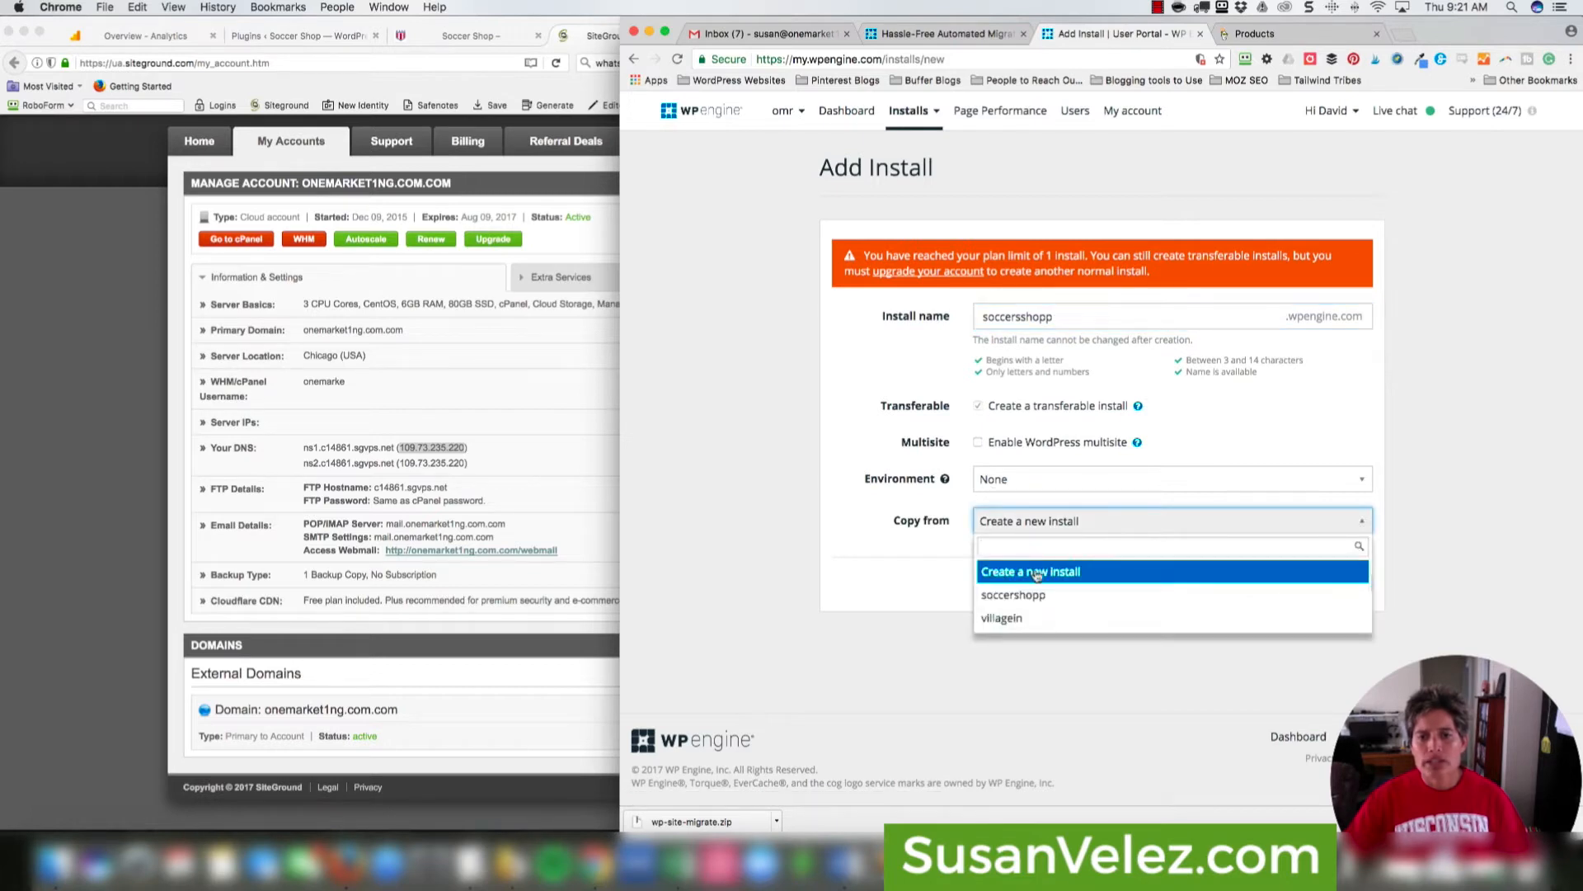
click(936, 551)
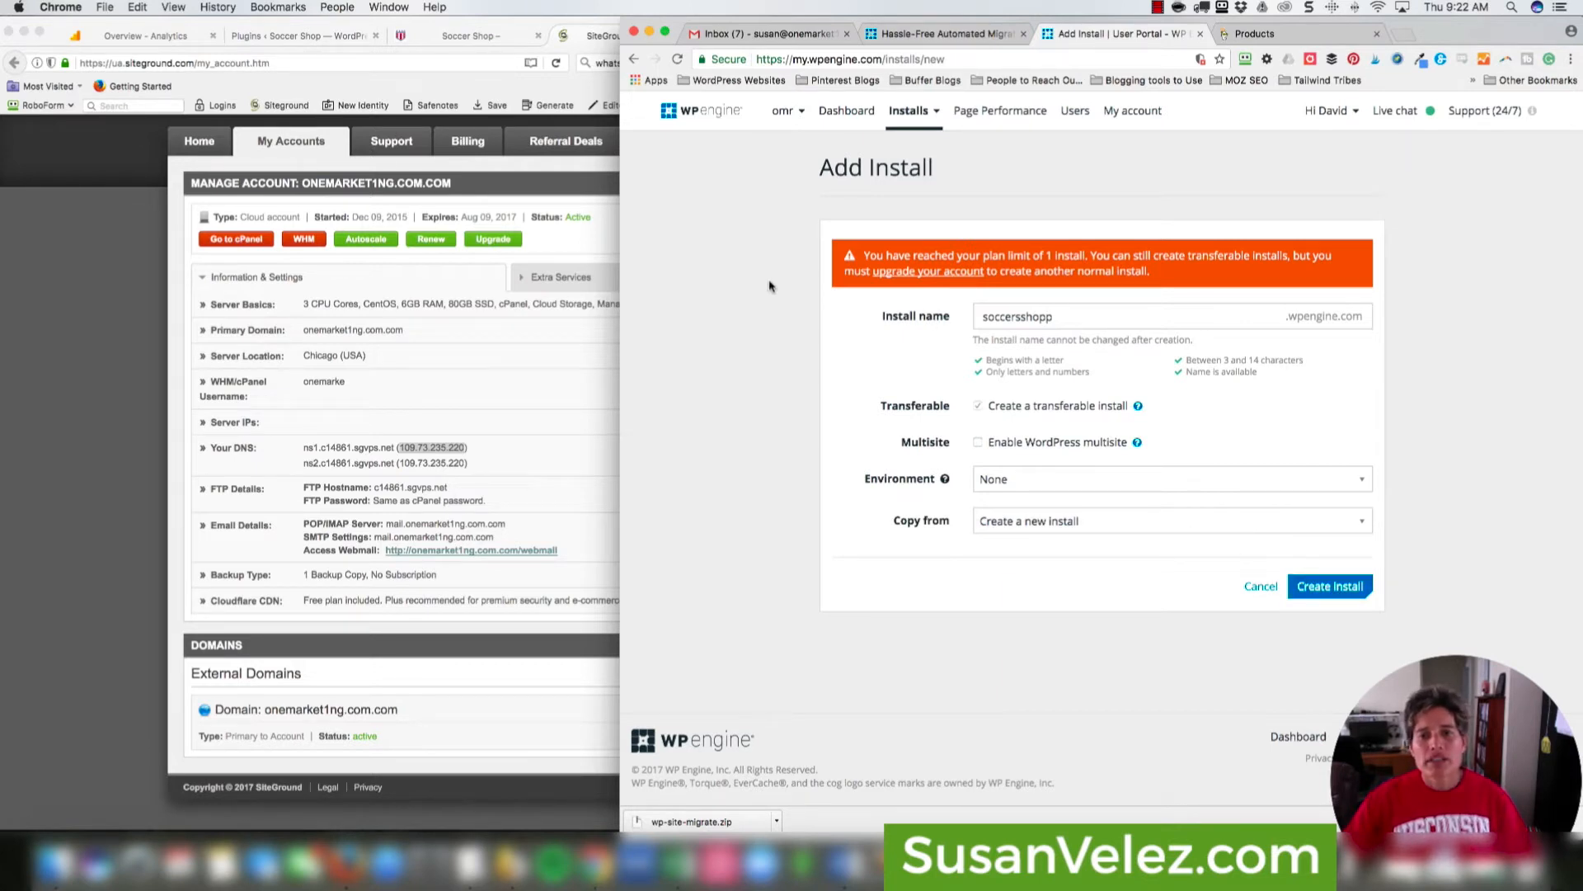
click(1260, 586)
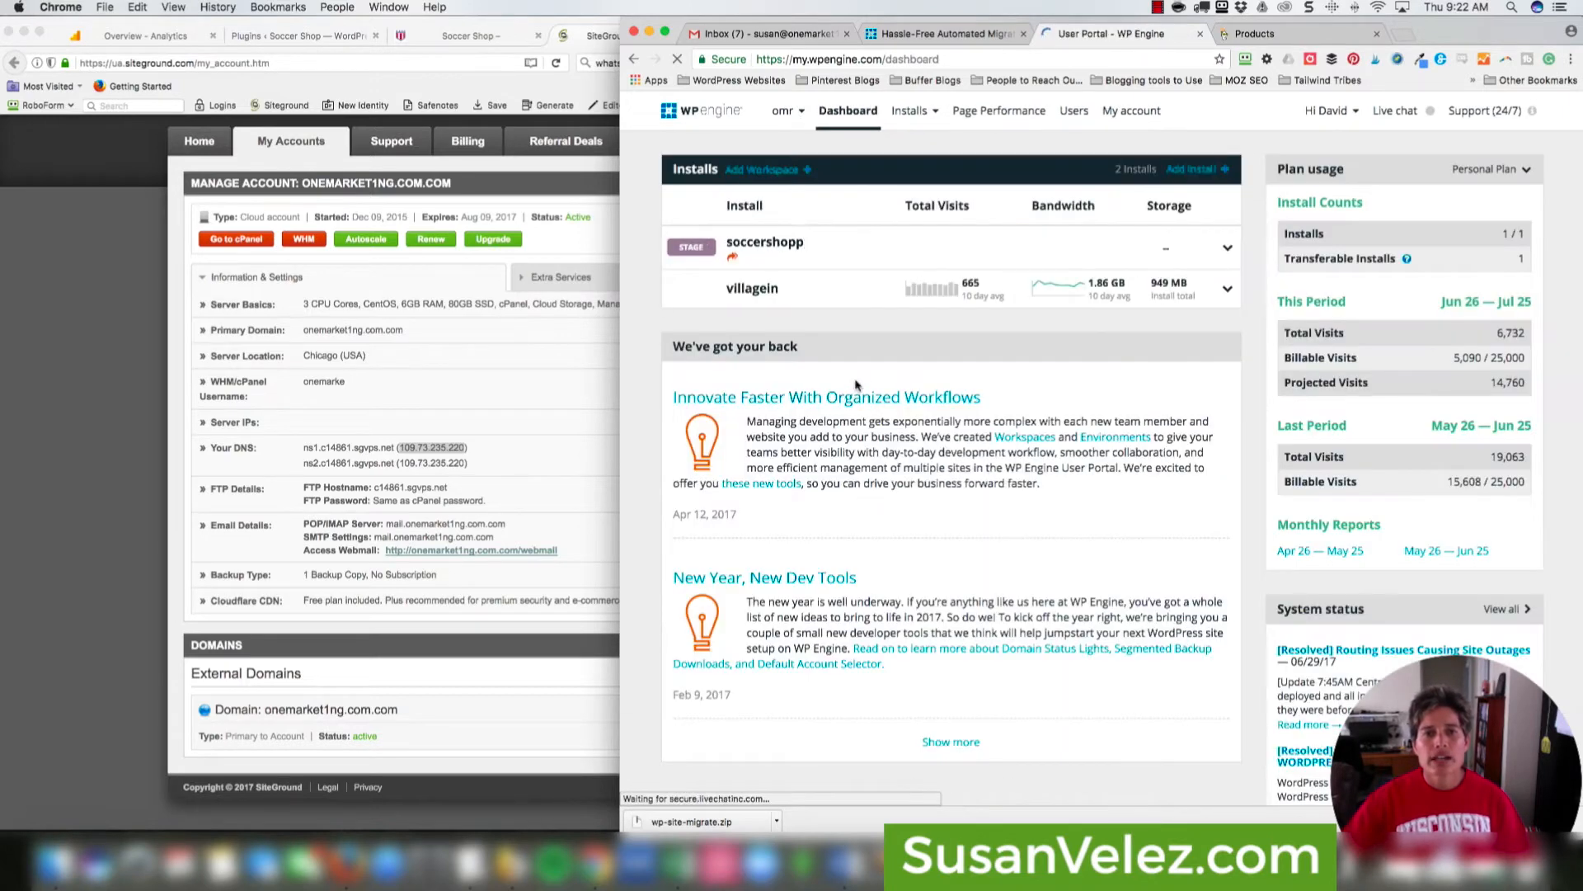
click(746, 247)
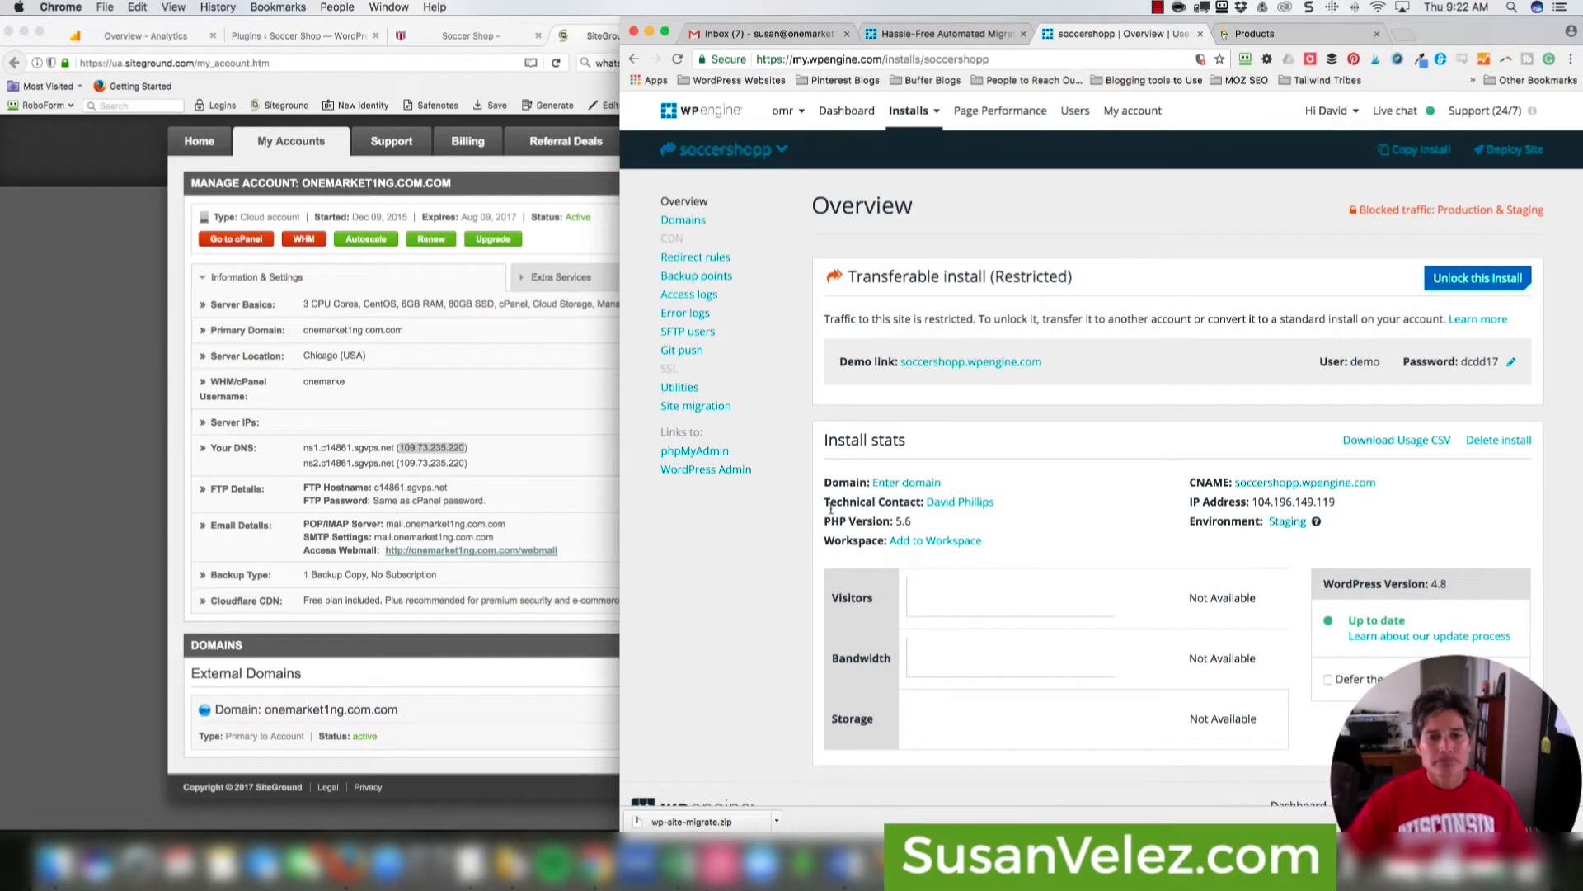
click(697, 407)
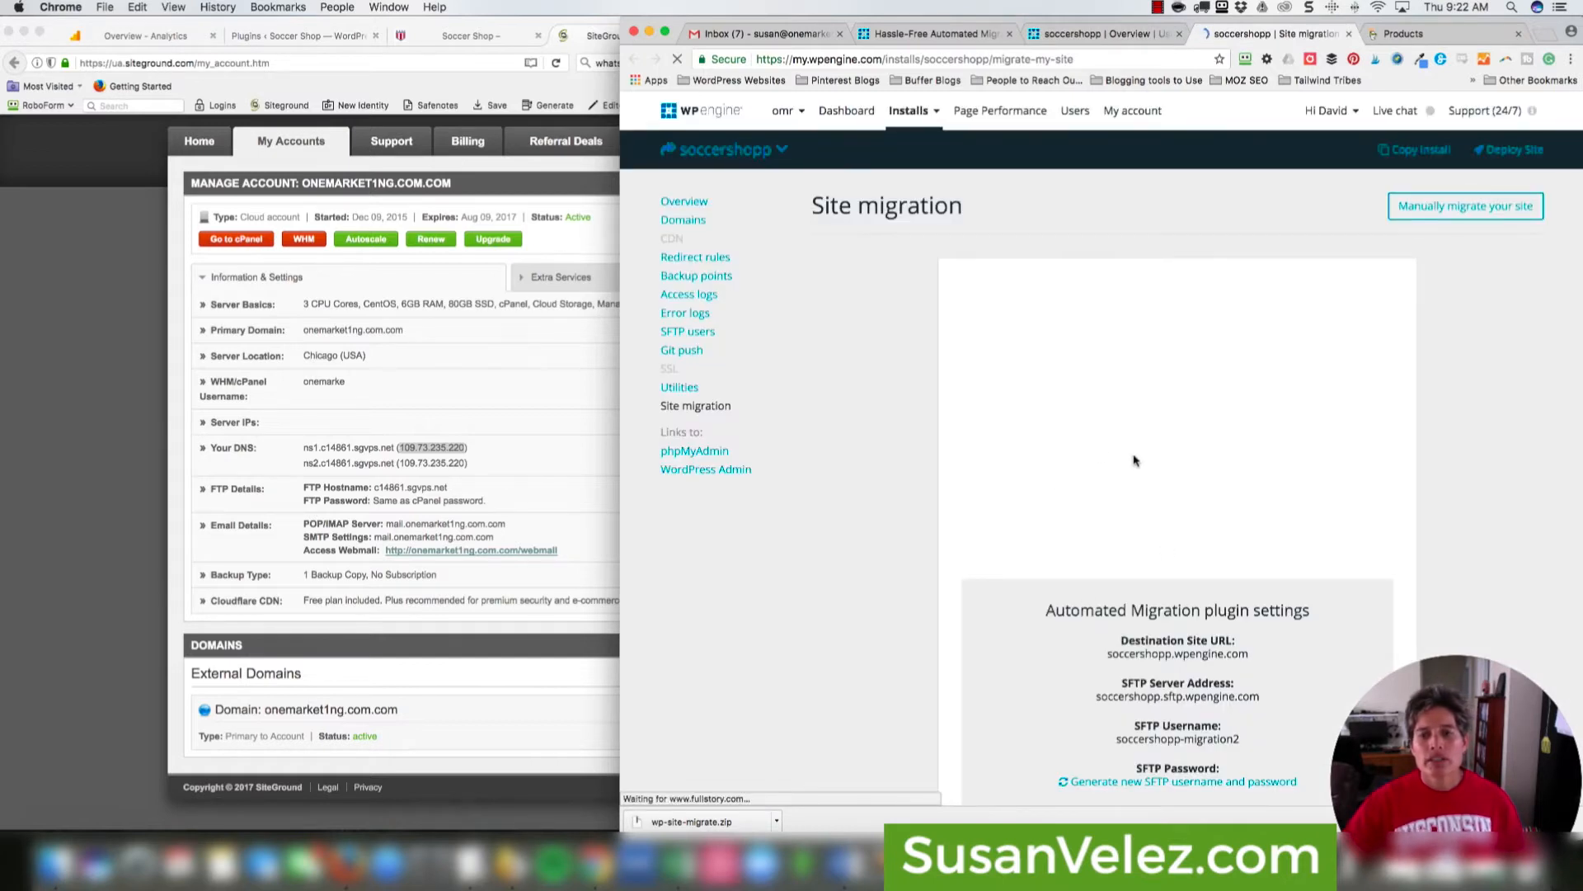
scroll(1133, 460, down, 5)
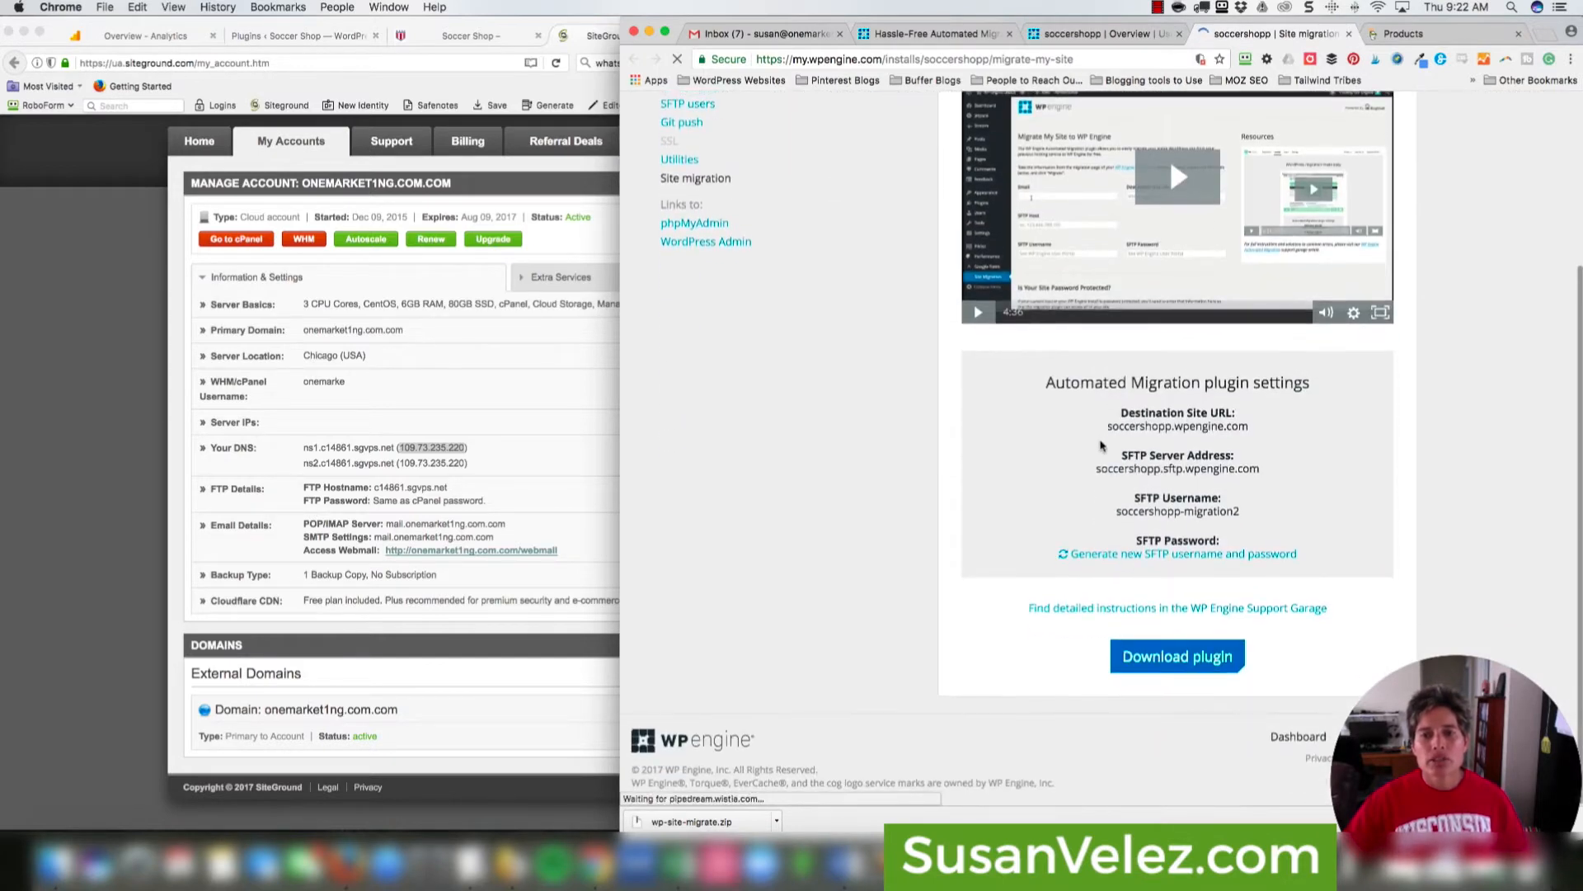
drag(1123, 413, 1259, 519)
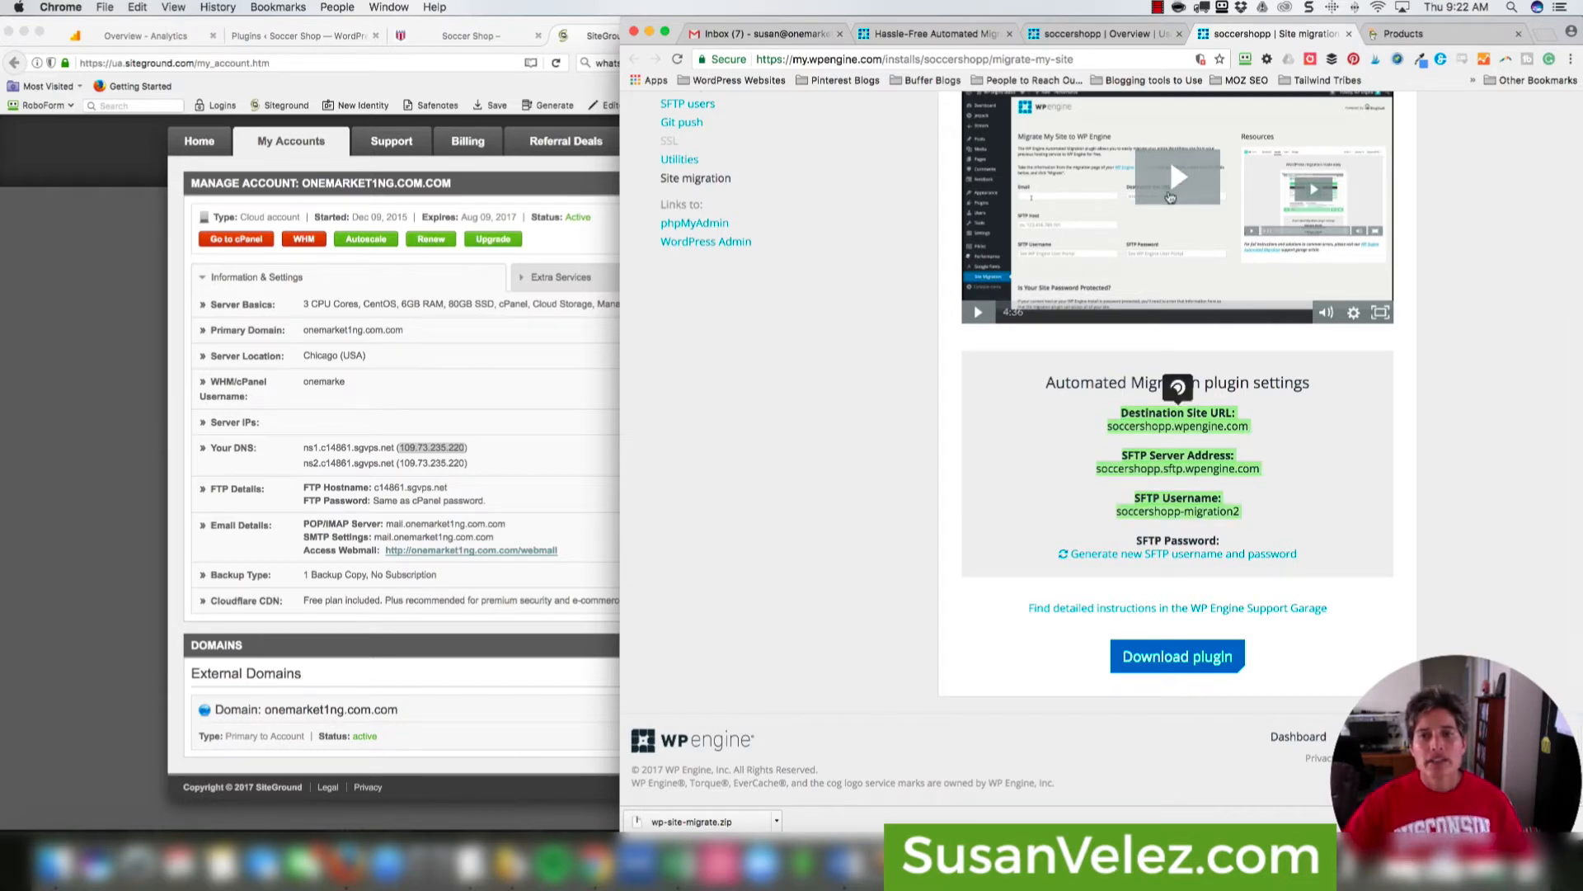
scroll(1089, 198, up, 1)
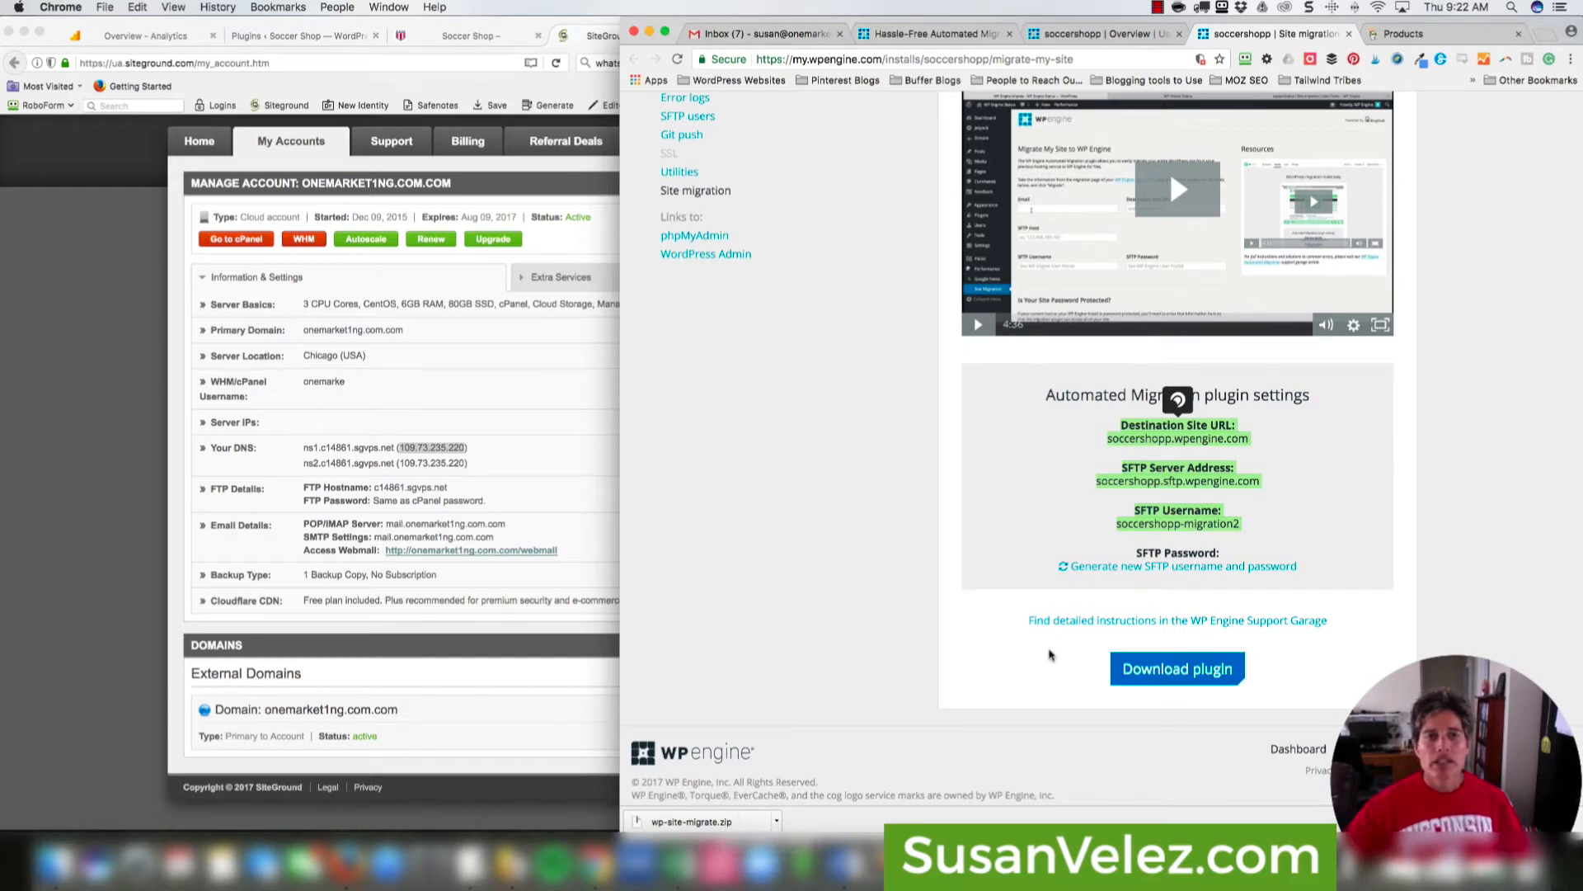
Upload wp-site-migrate.zip through Plugins > Add New > Upload Plugin, install it and activate it.
click(468, 35)
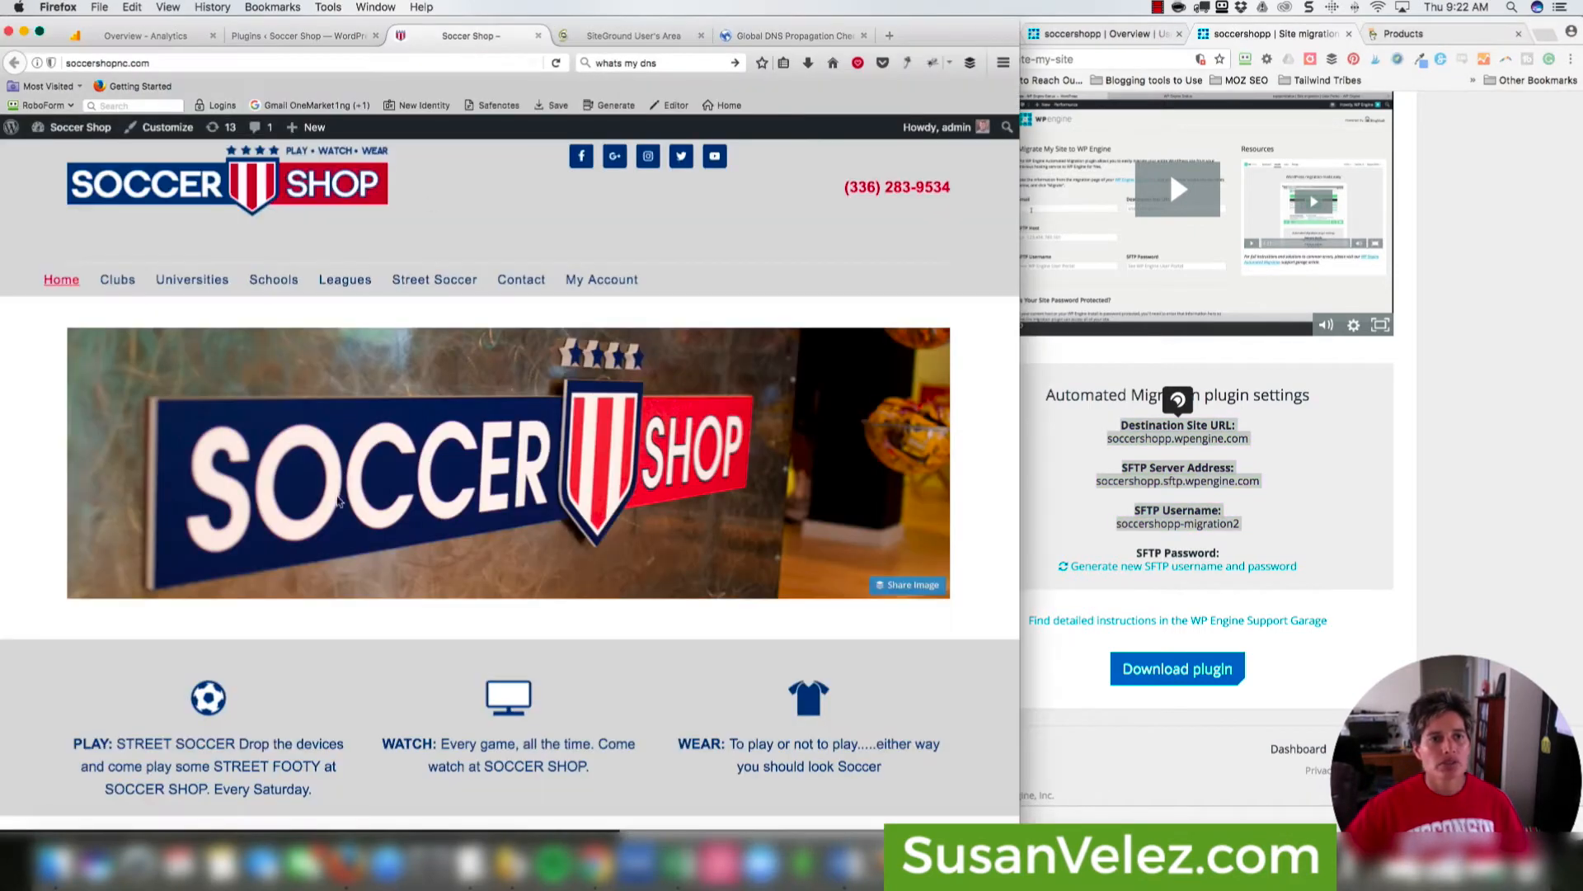
click(297, 35)
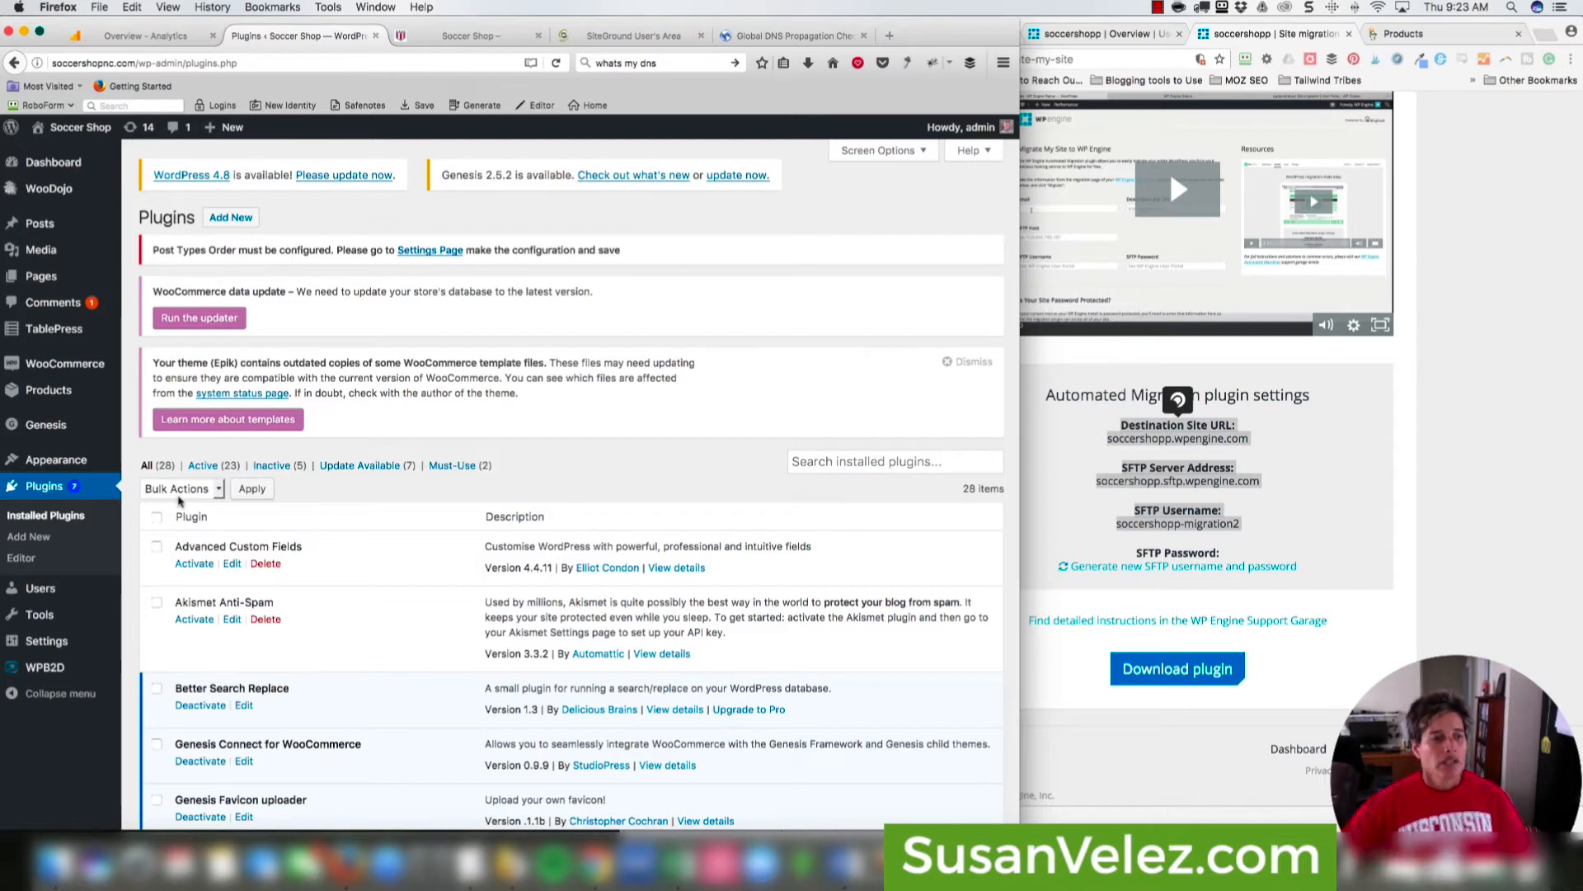
click(72, 538)
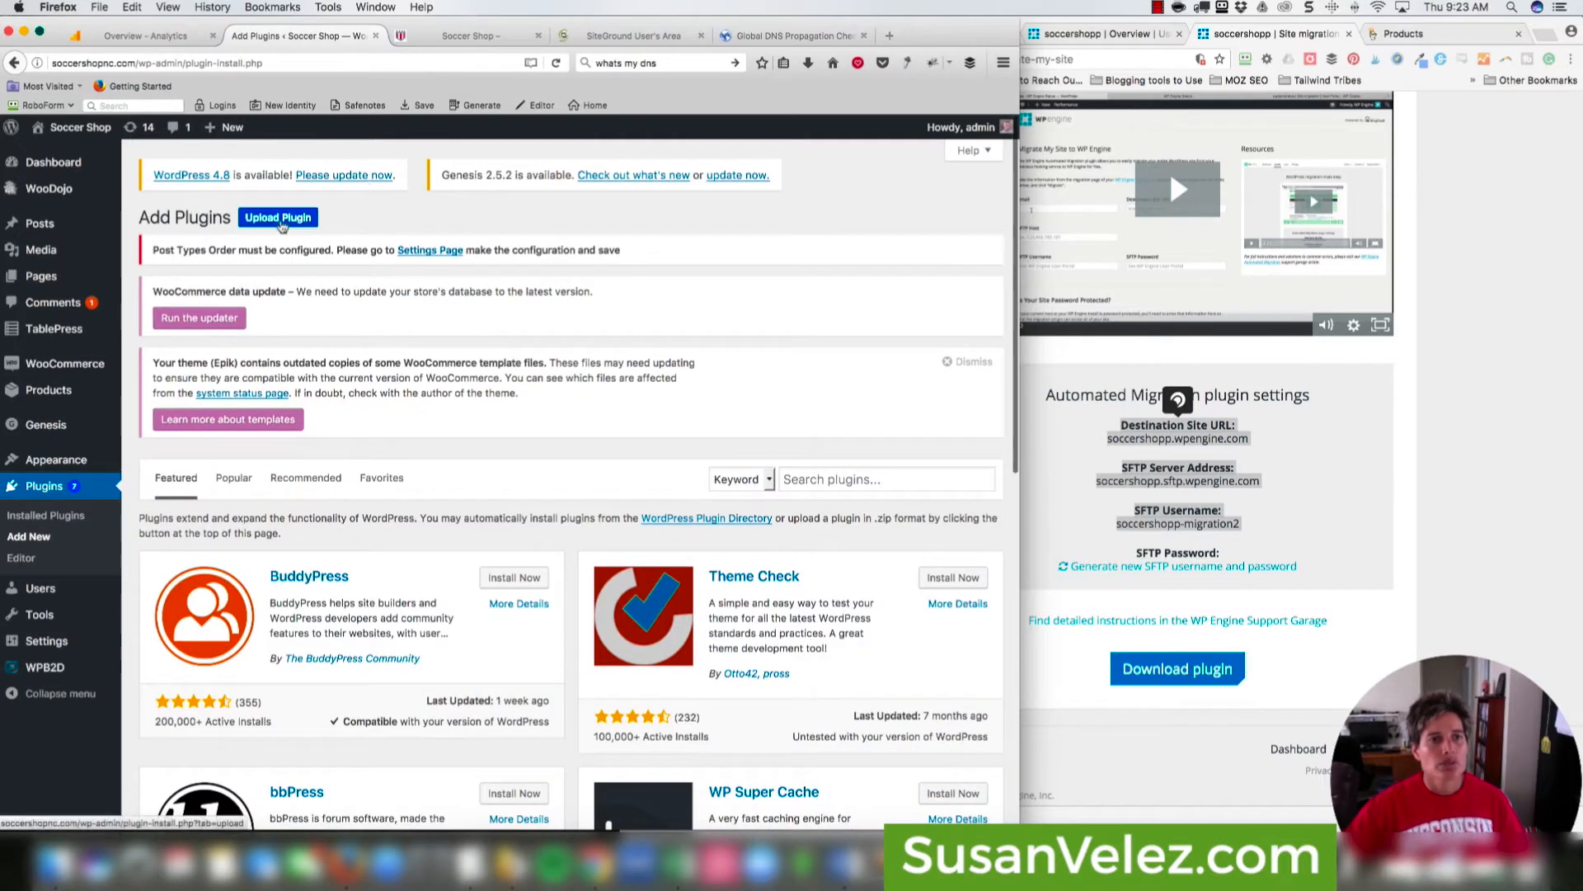
click(282, 219)
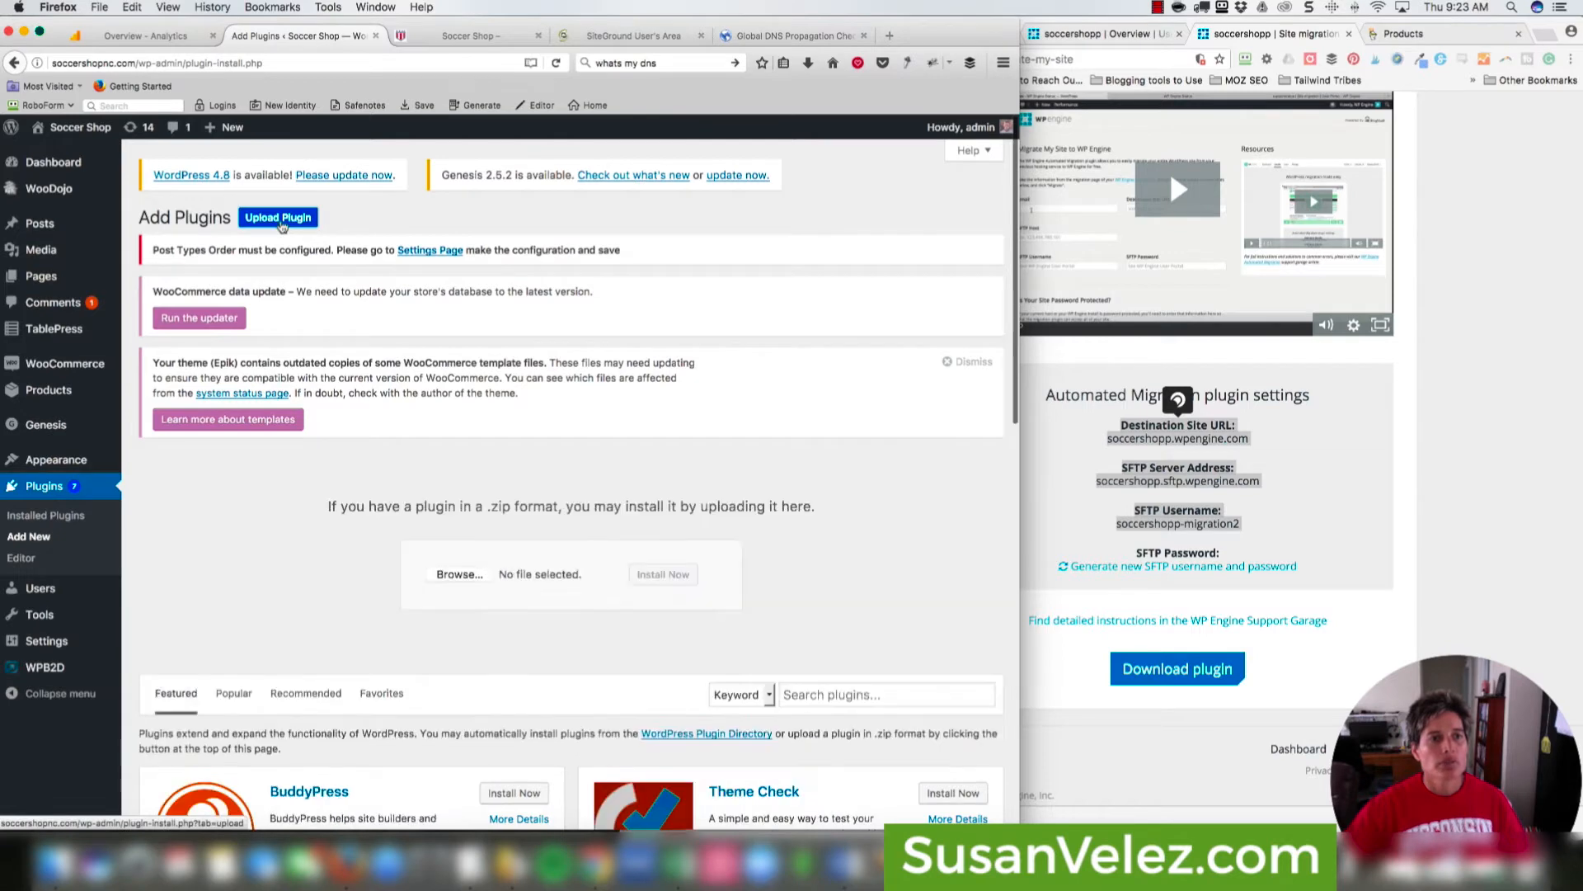
click(1115, 815)
drag(759, 823, 439, 575)
click(510, 617)
click(657, 576)
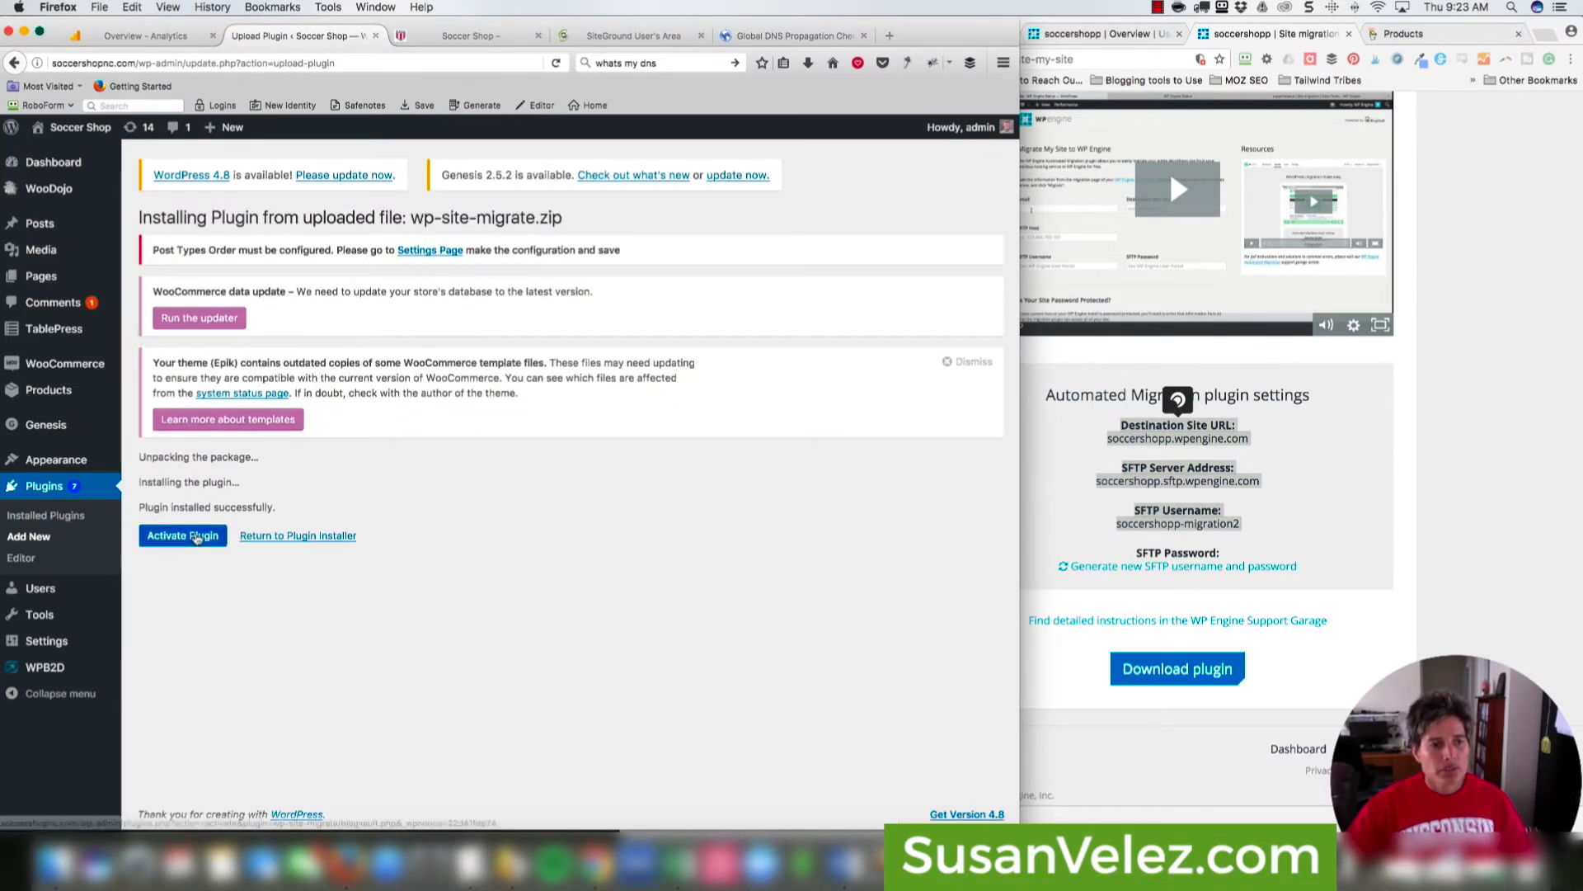
click(198, 546)
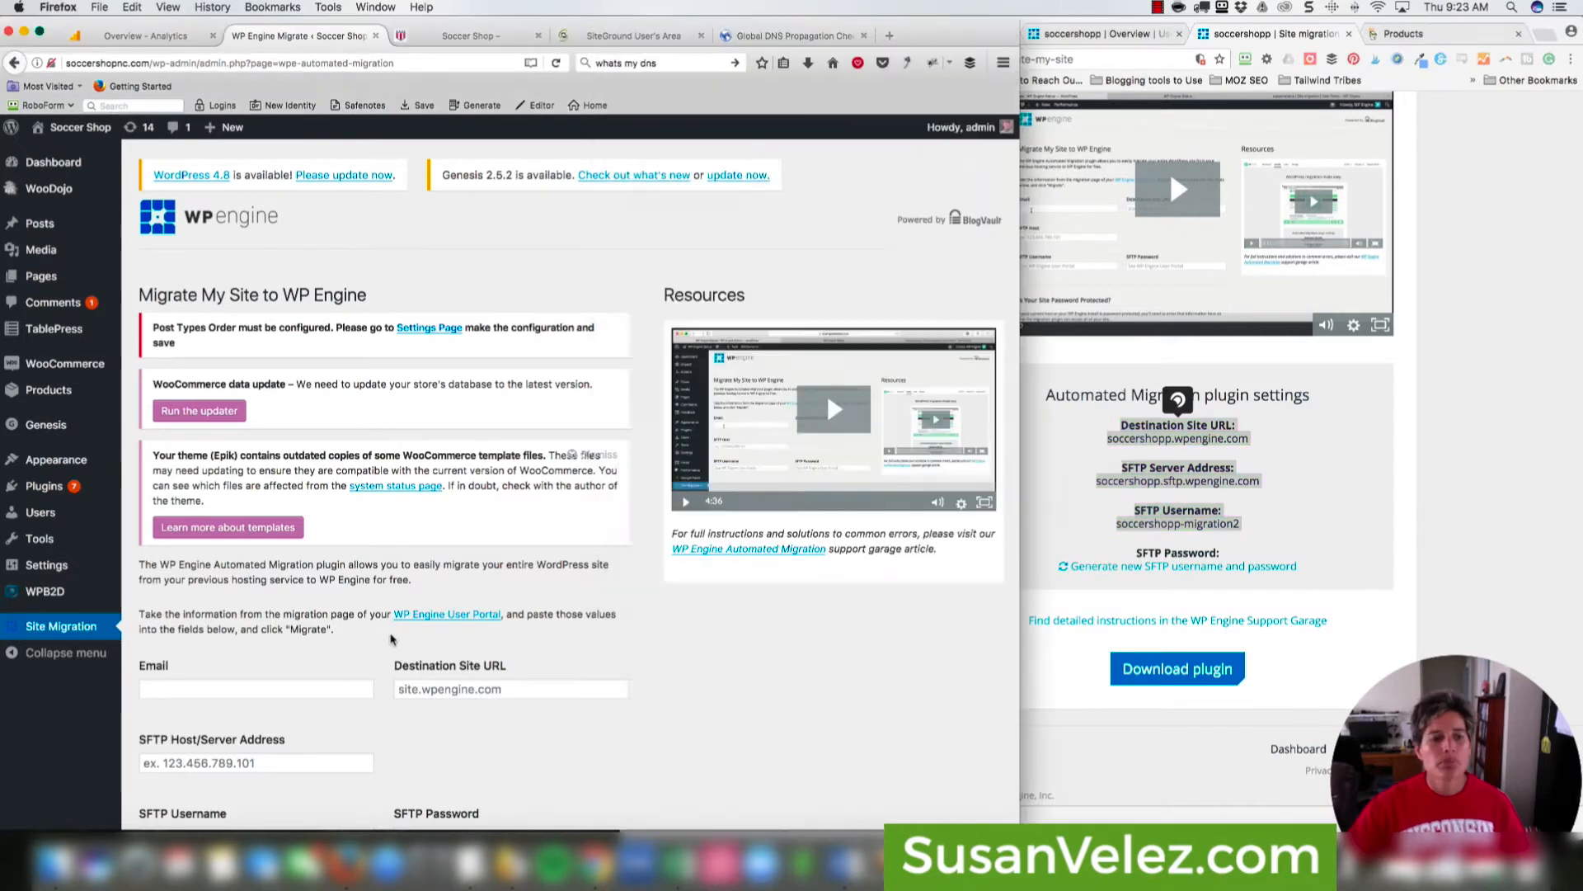
Generate new SFTP credentials in WP Engine and enter the email address in the migration form.
scroll(392, 639, down, 5)
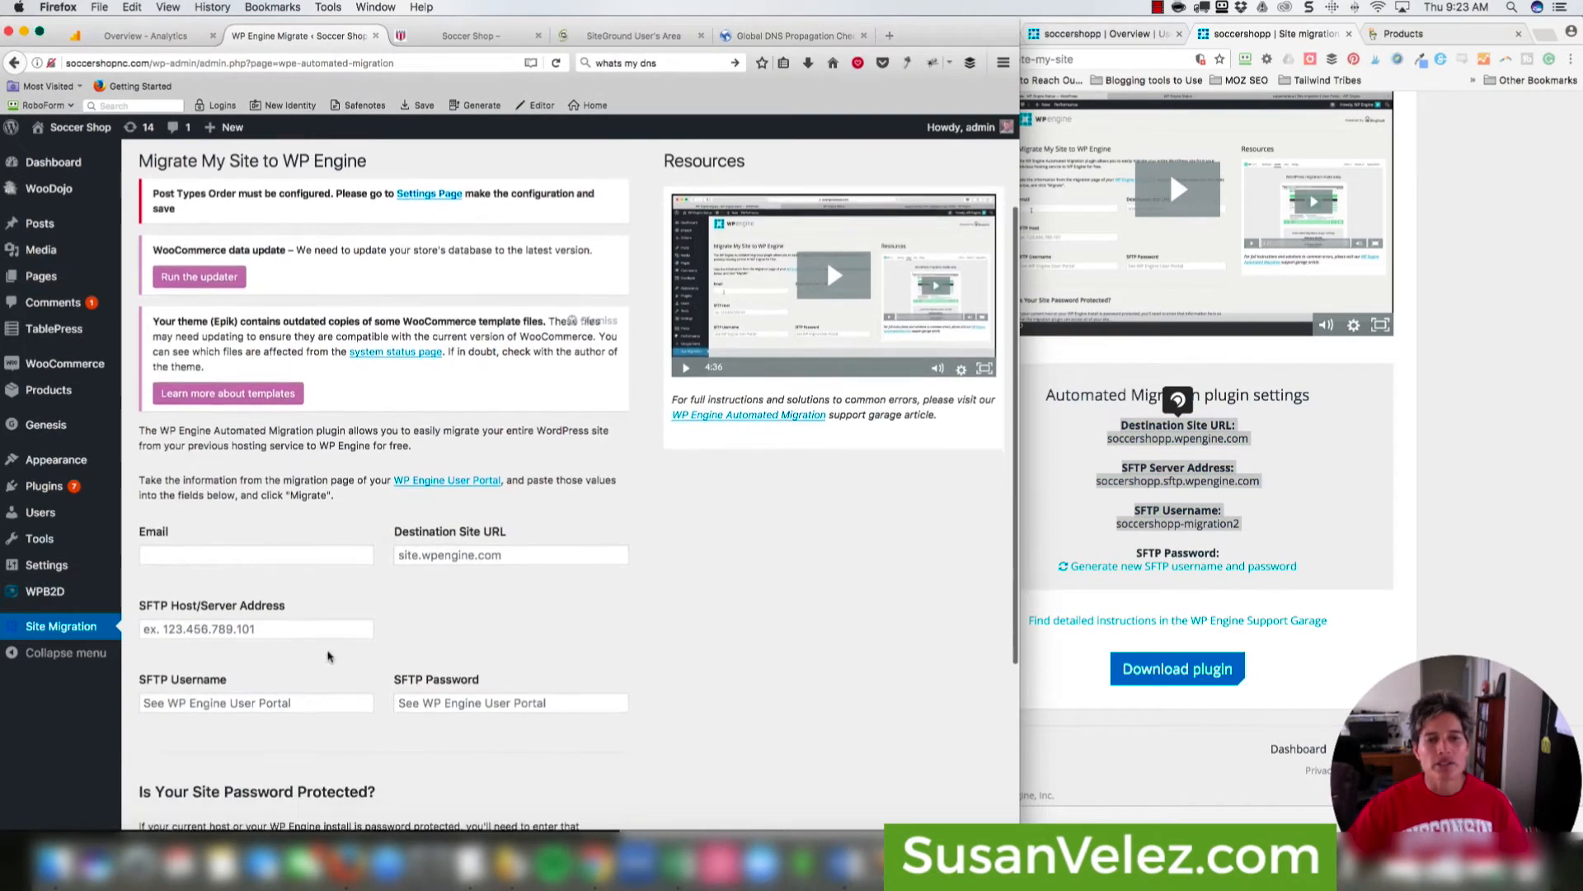
click(1173, 583)
click(1165, 568)
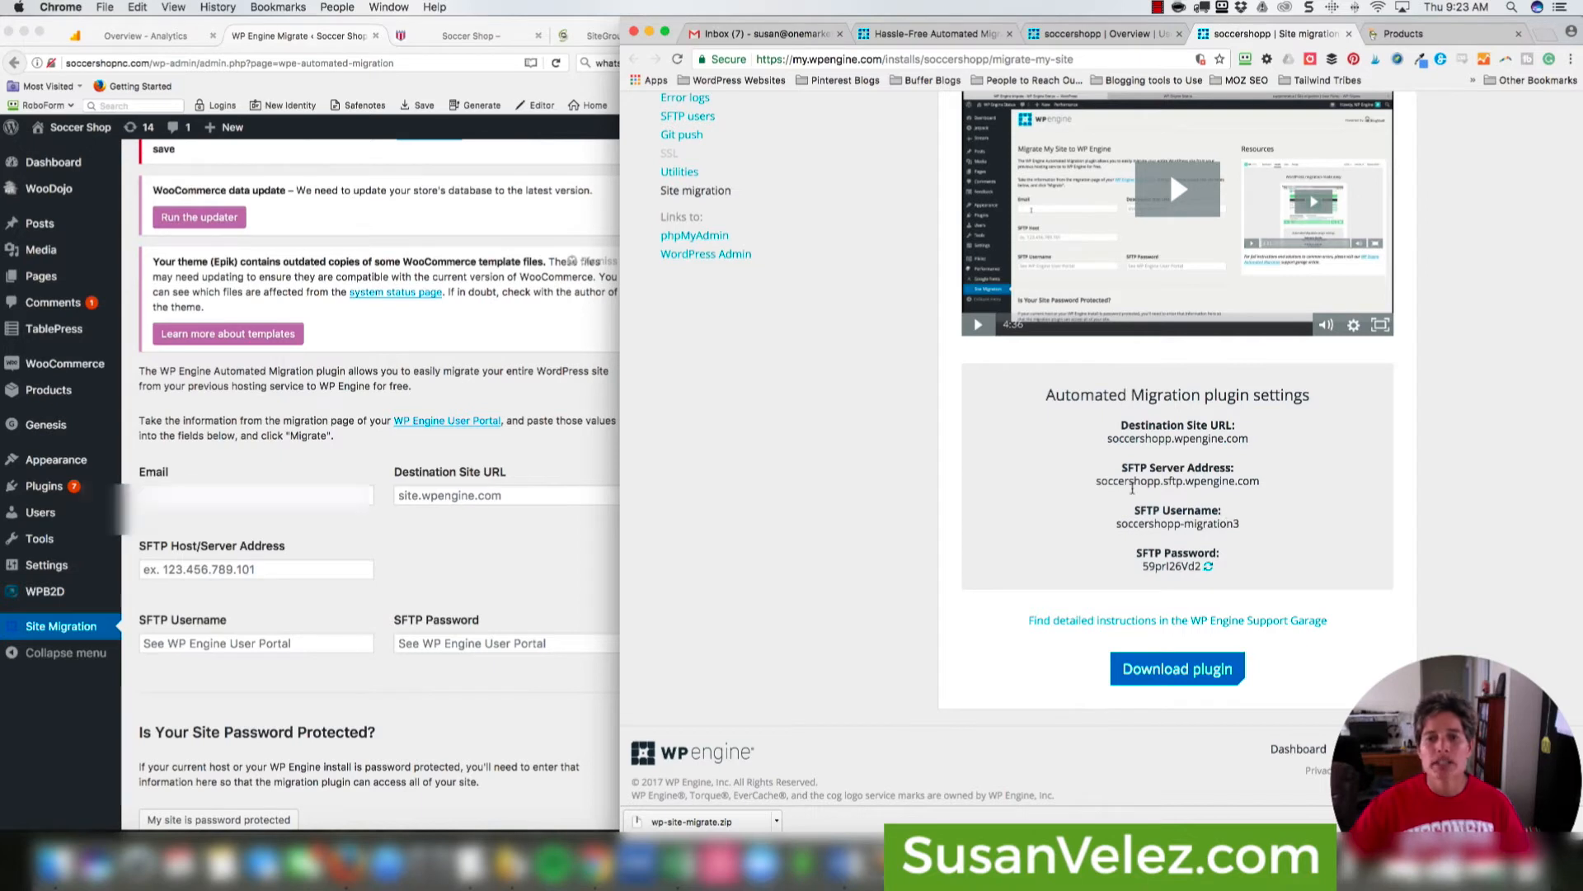
click(330, 495)
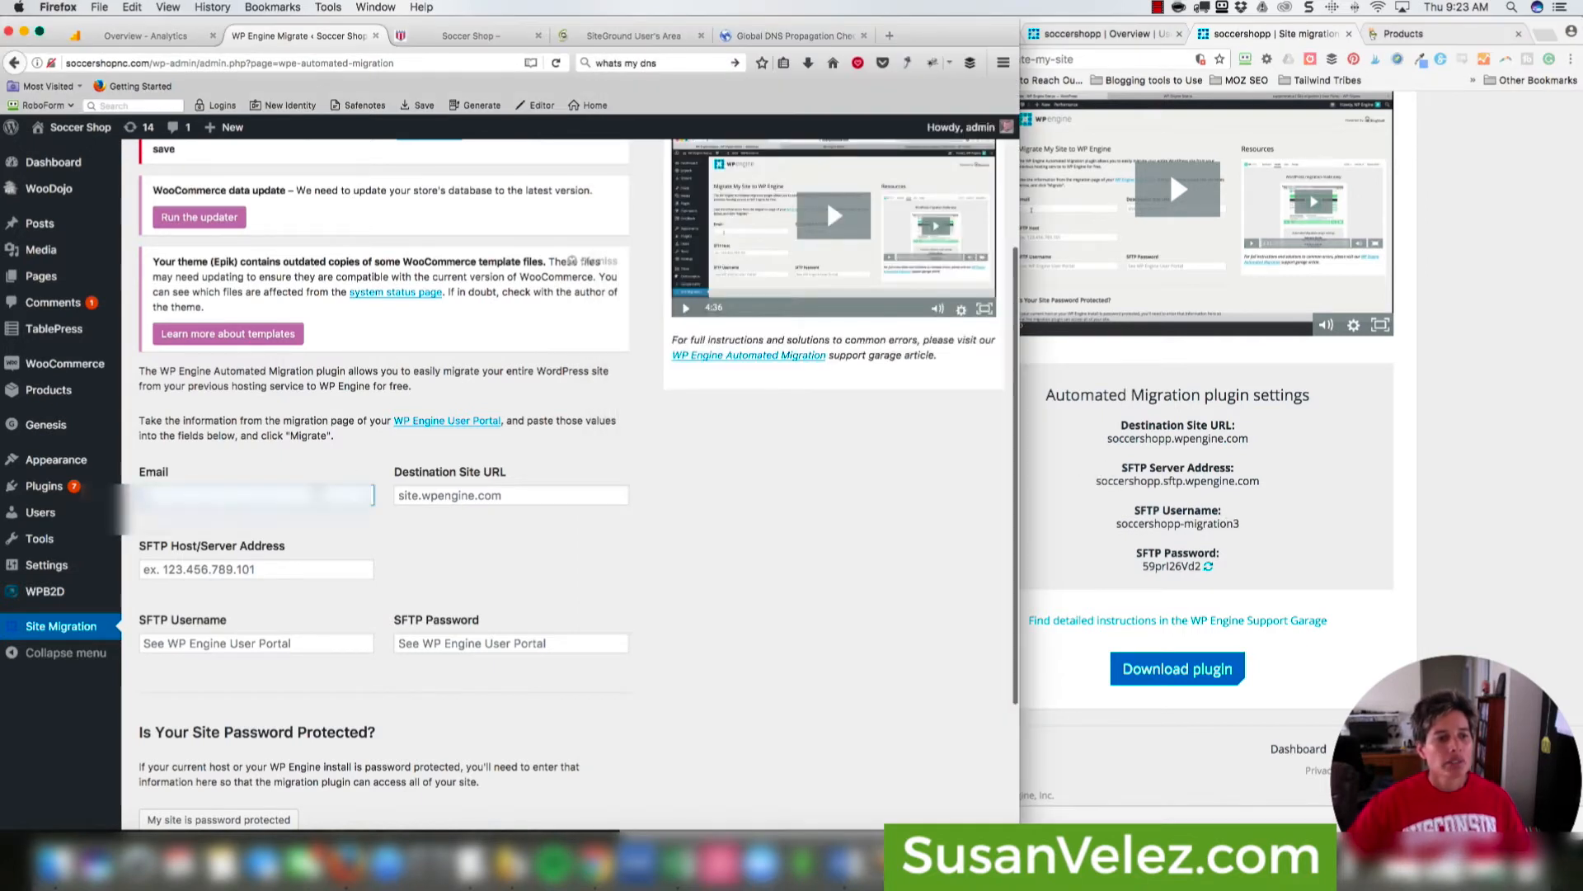
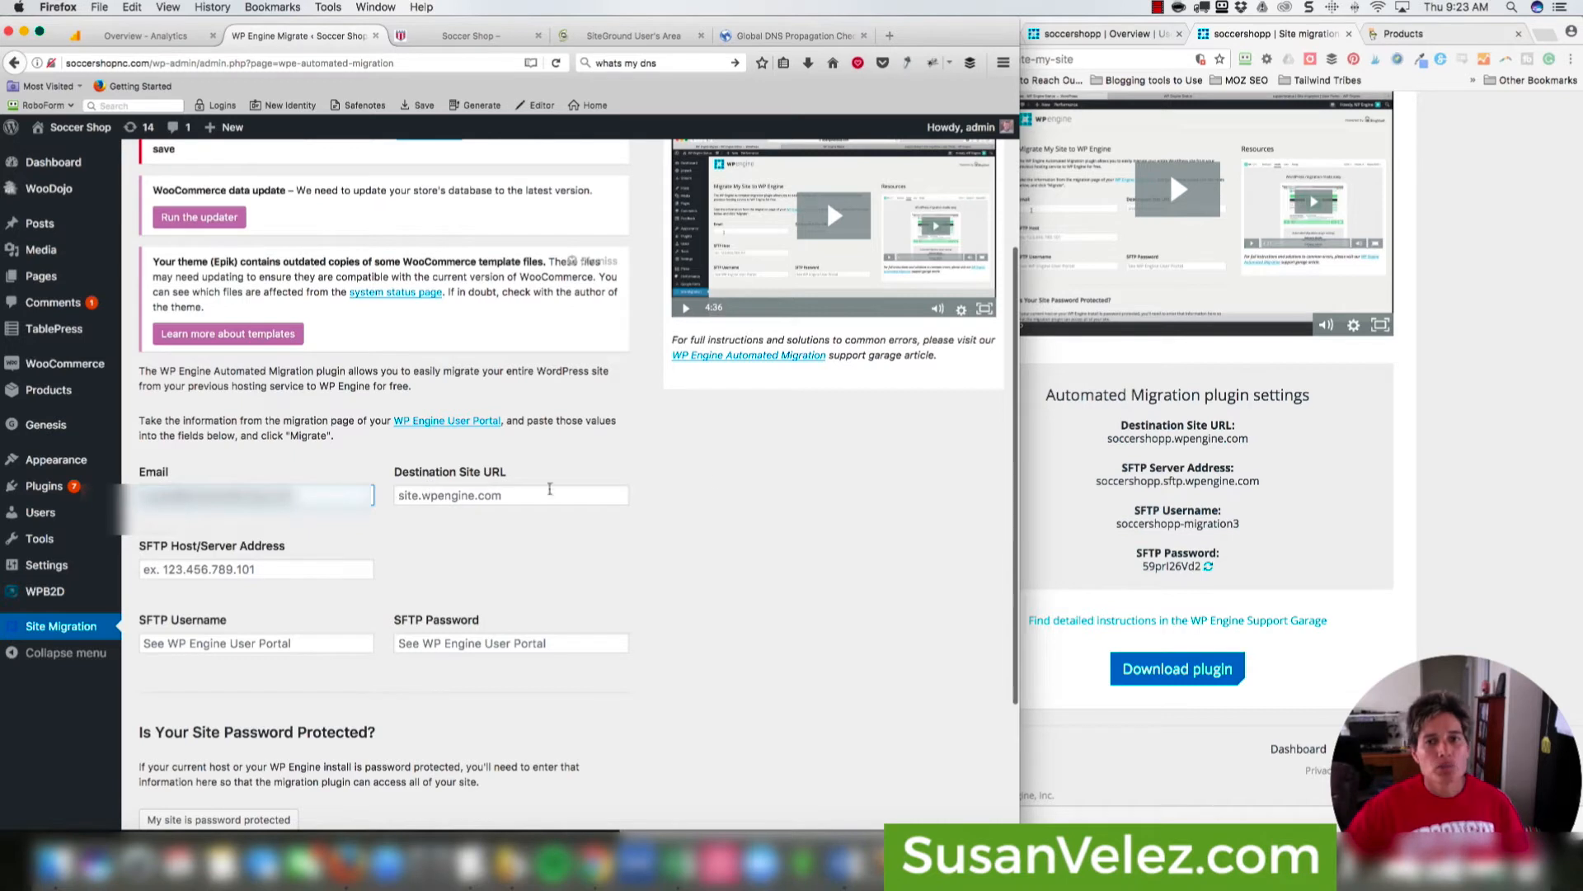
Fill Destination Site URL with soccershopp.wpengine.com and SFTP Host with soccershopp.sftp.wpengine.com.
click(1151, 442)
drag(1110, 439, 1241, 437)
key(super+c)
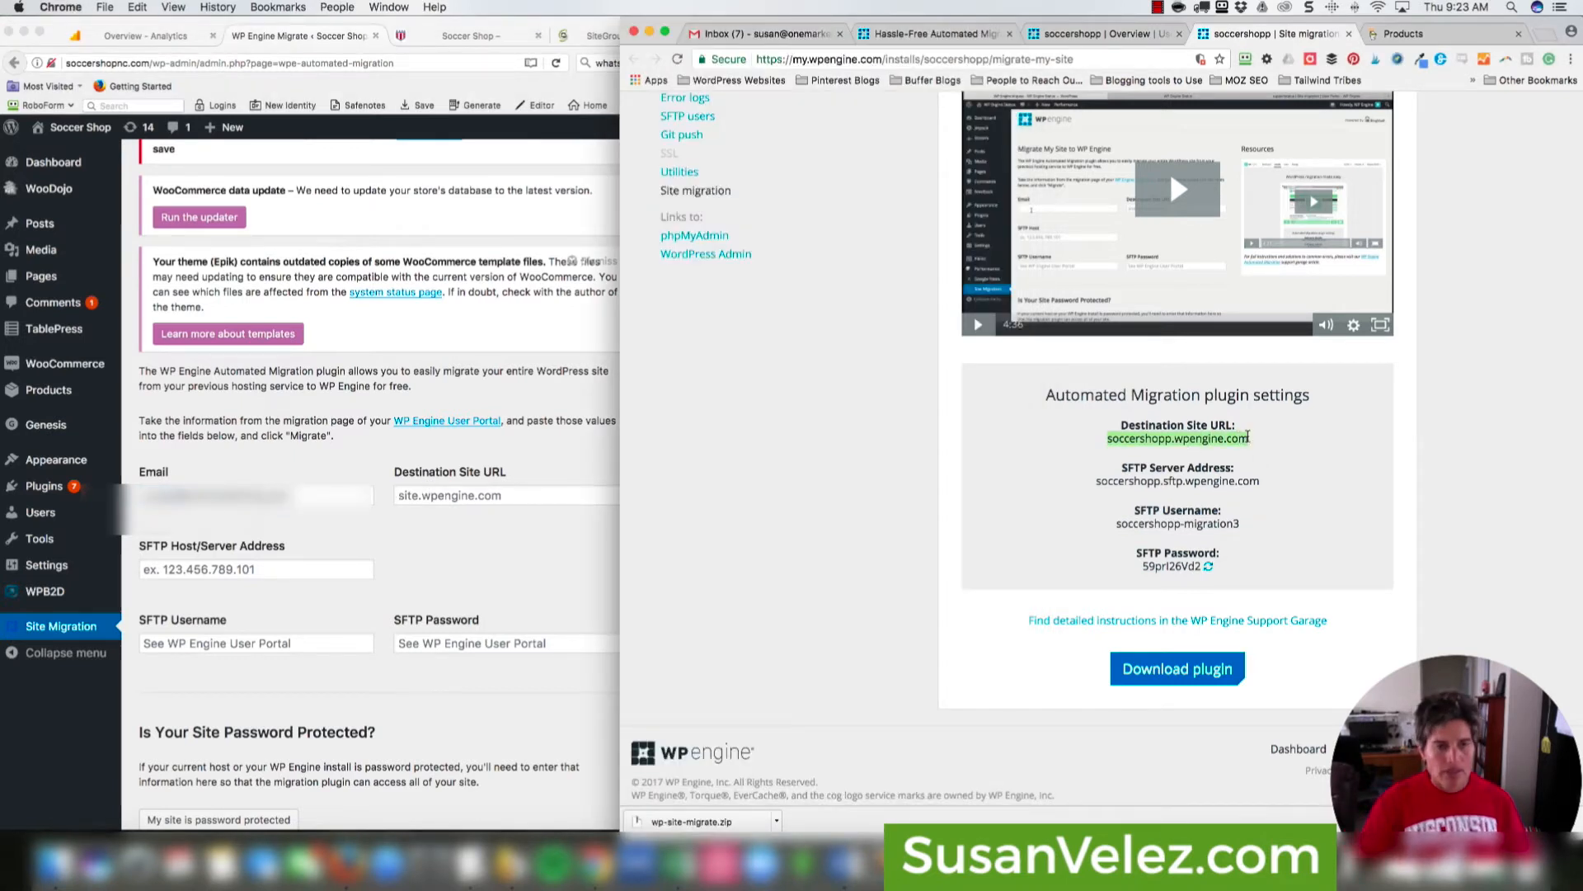
click(511, 495)
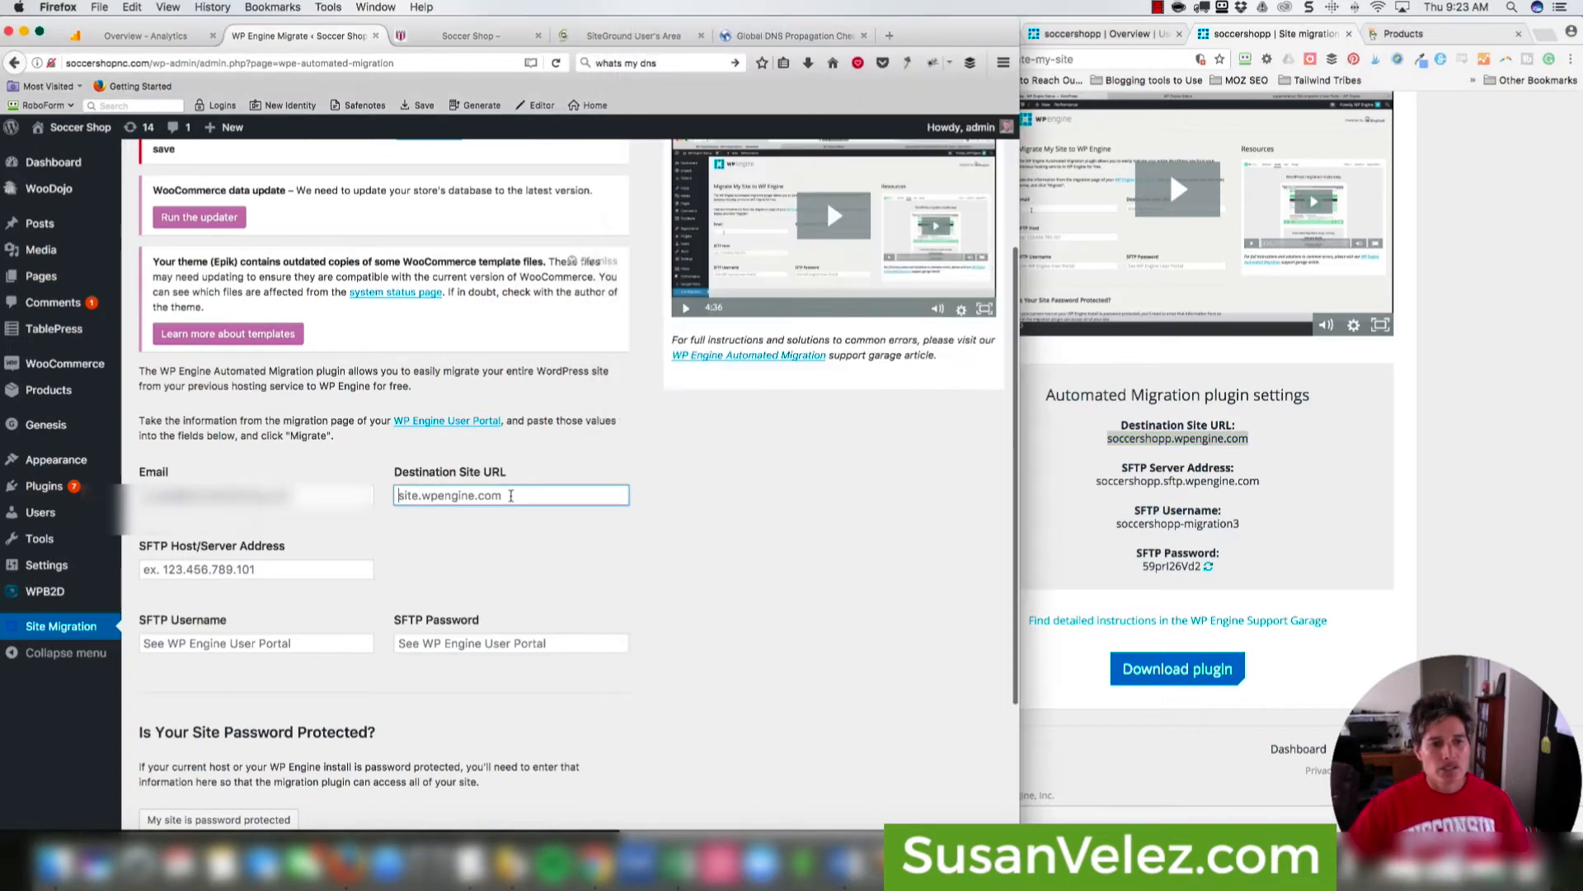
key(super+v)
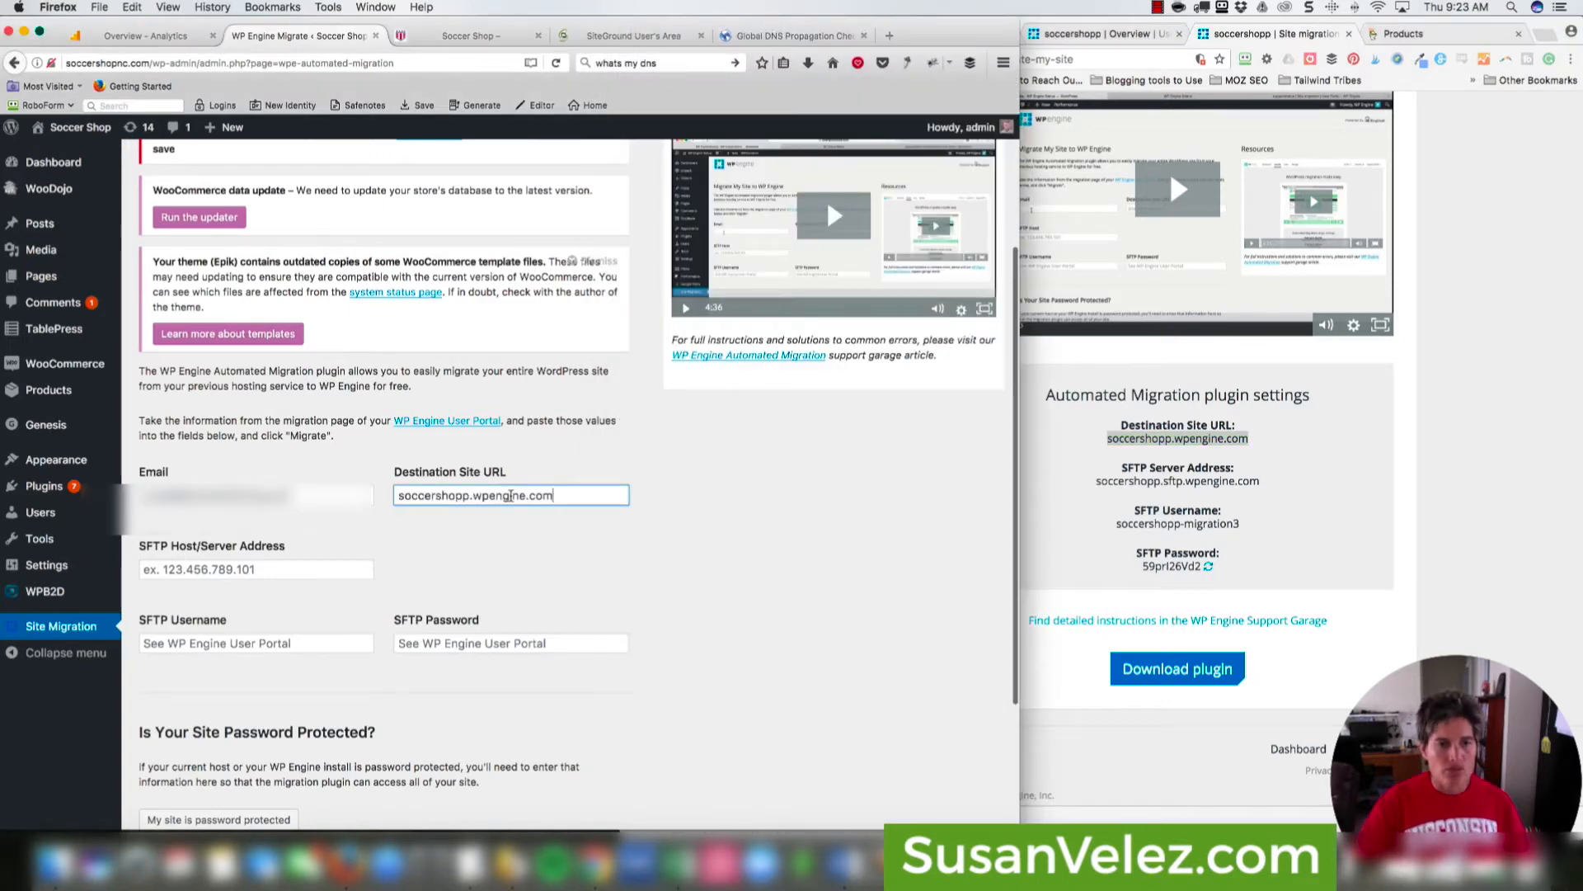
click(1358, 526)
drag(1096, 481, 1253, 482)
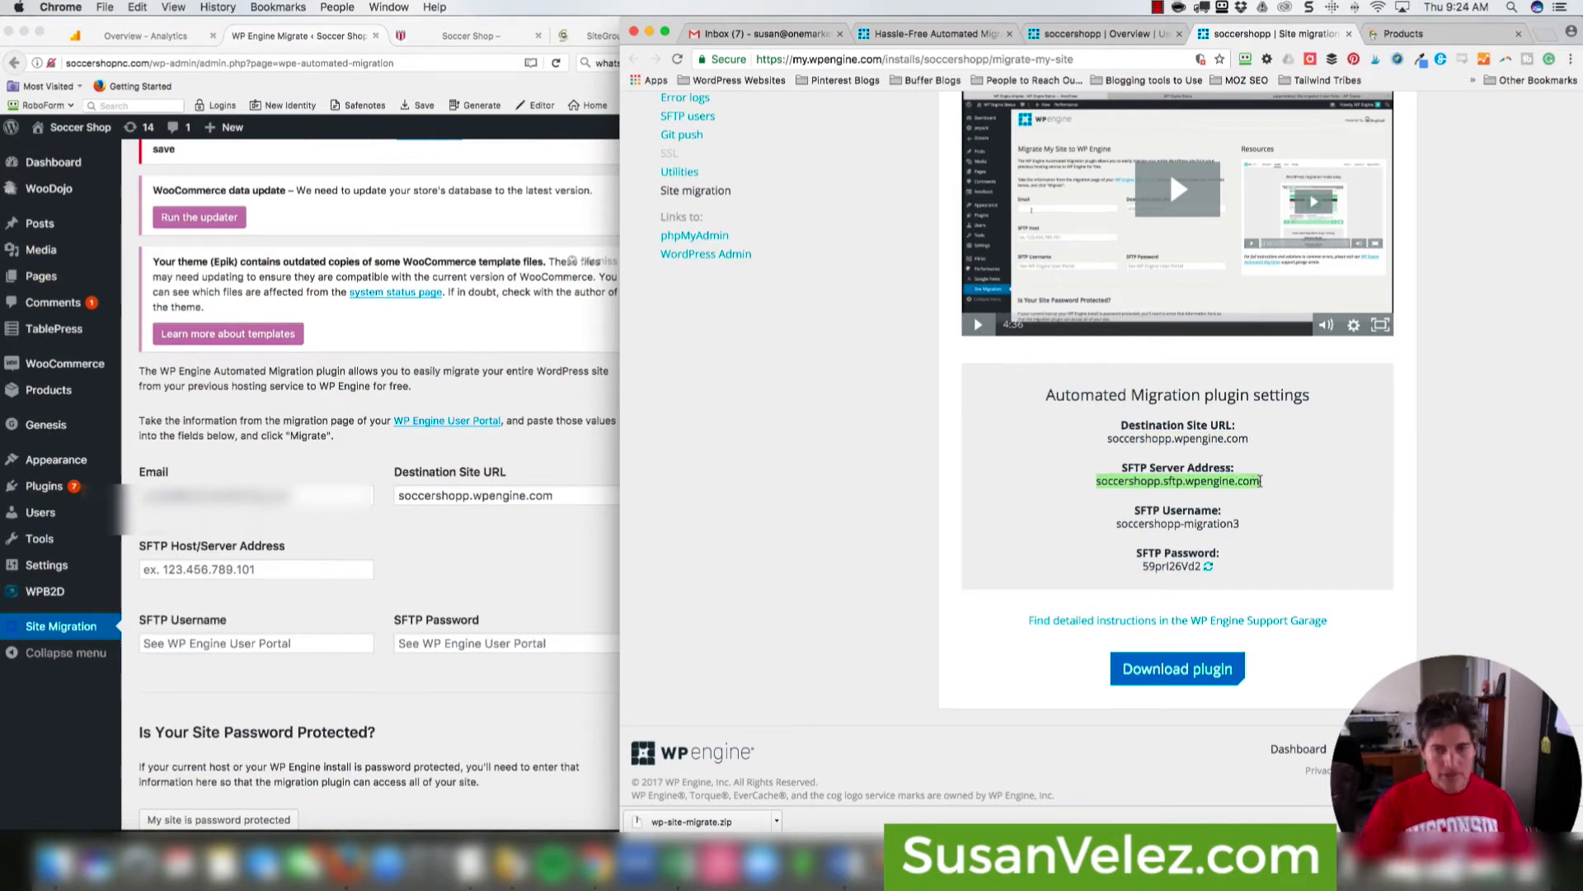
key(super+c)
click(257, 569)
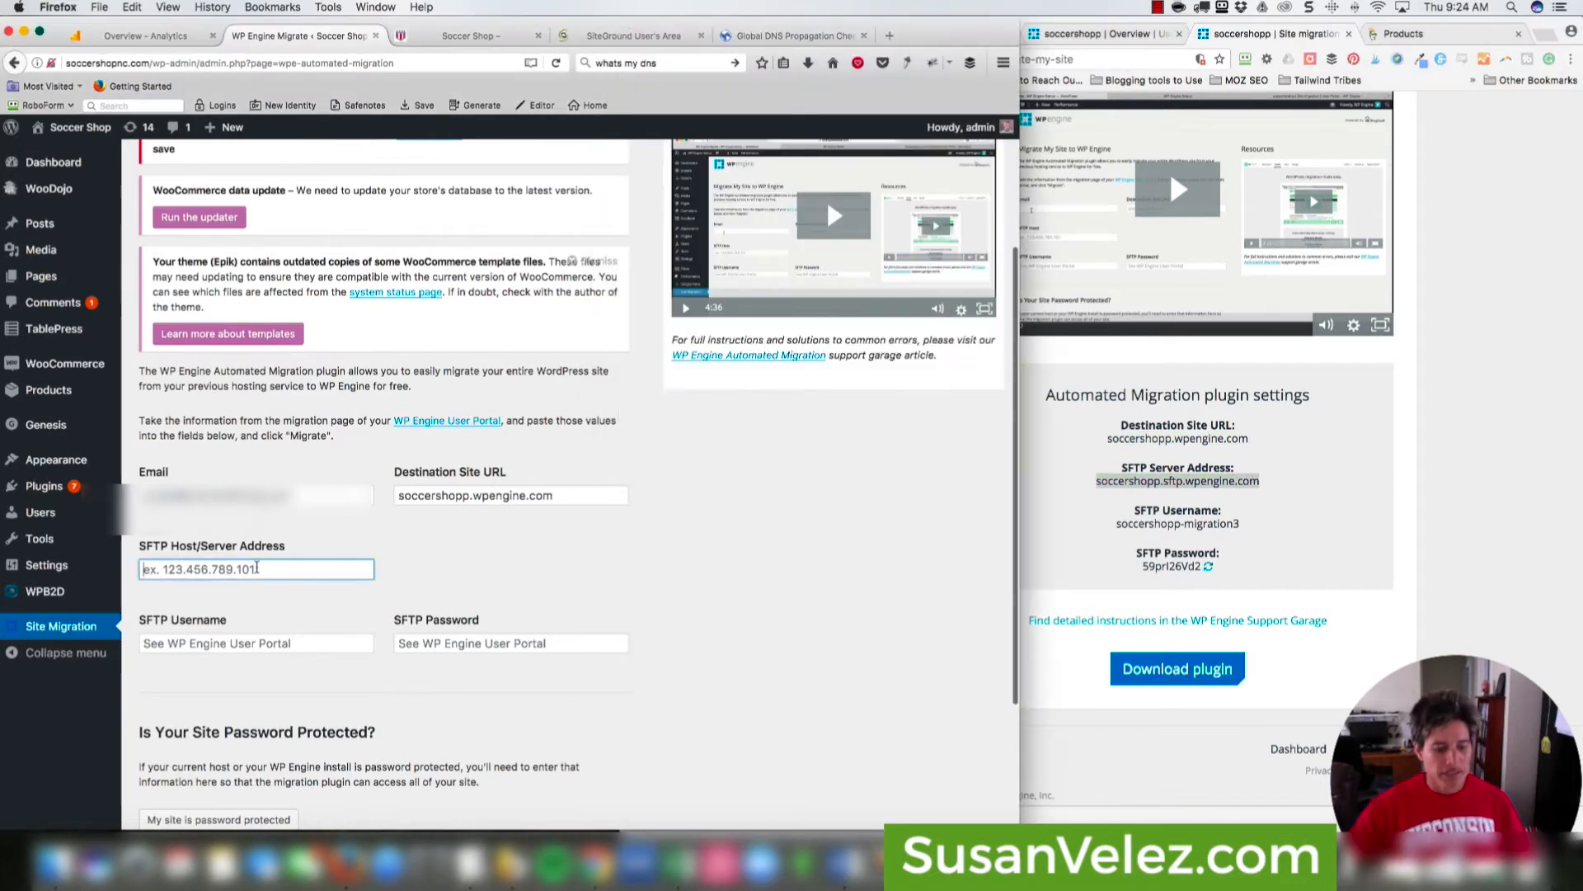
key(super+v)
Copy the generated SFTP username and password from WP Engine into the form's SFTP fields.
click(1147, 530)
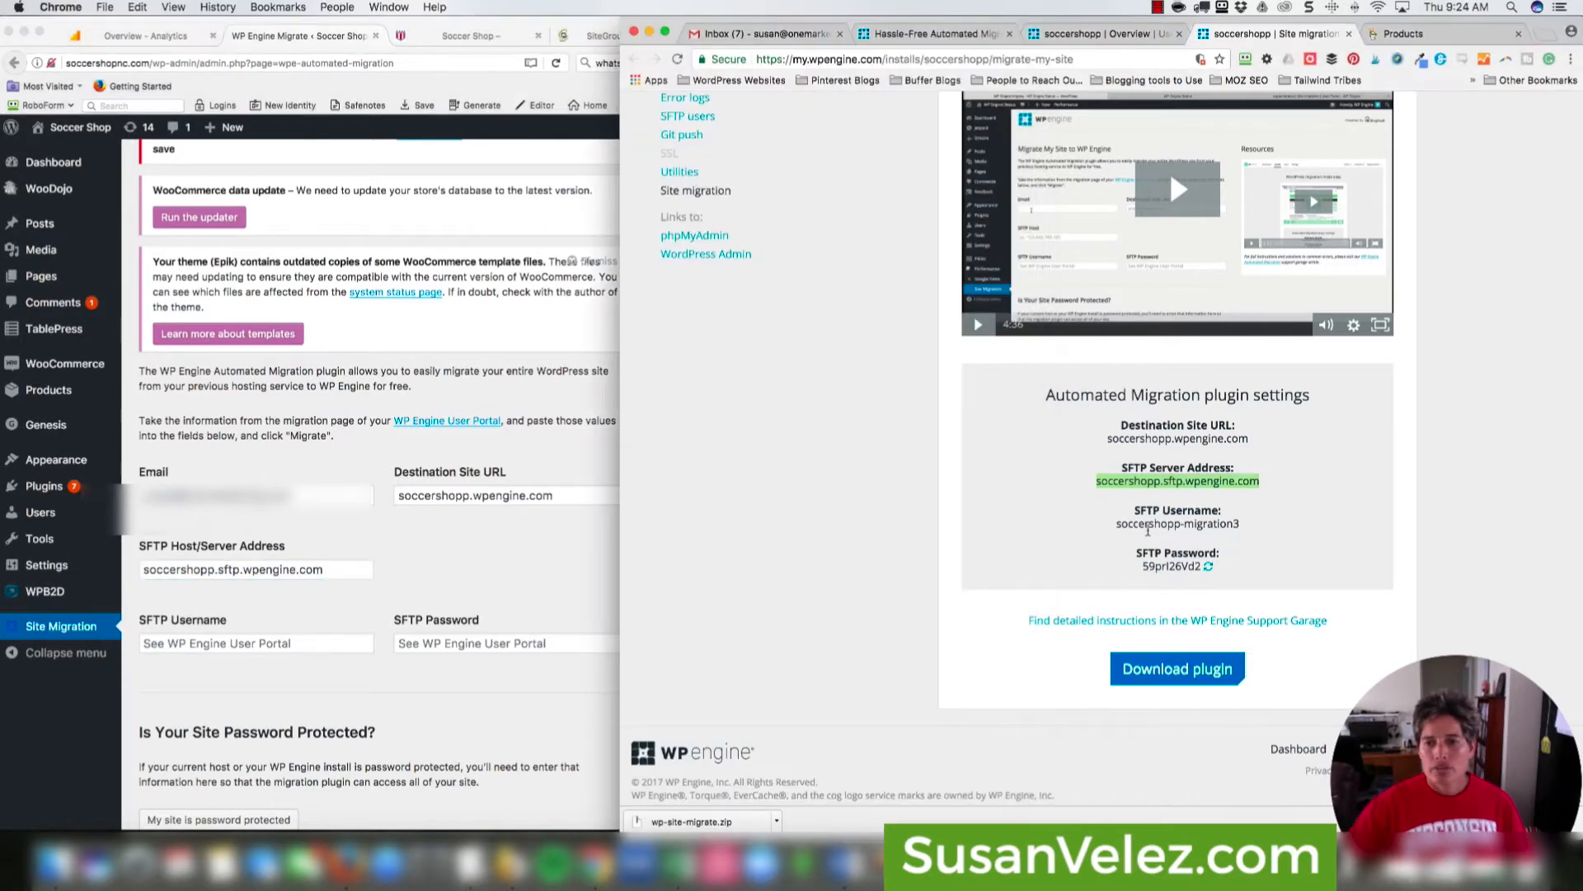
drag(1120, 525, 1239, 525)
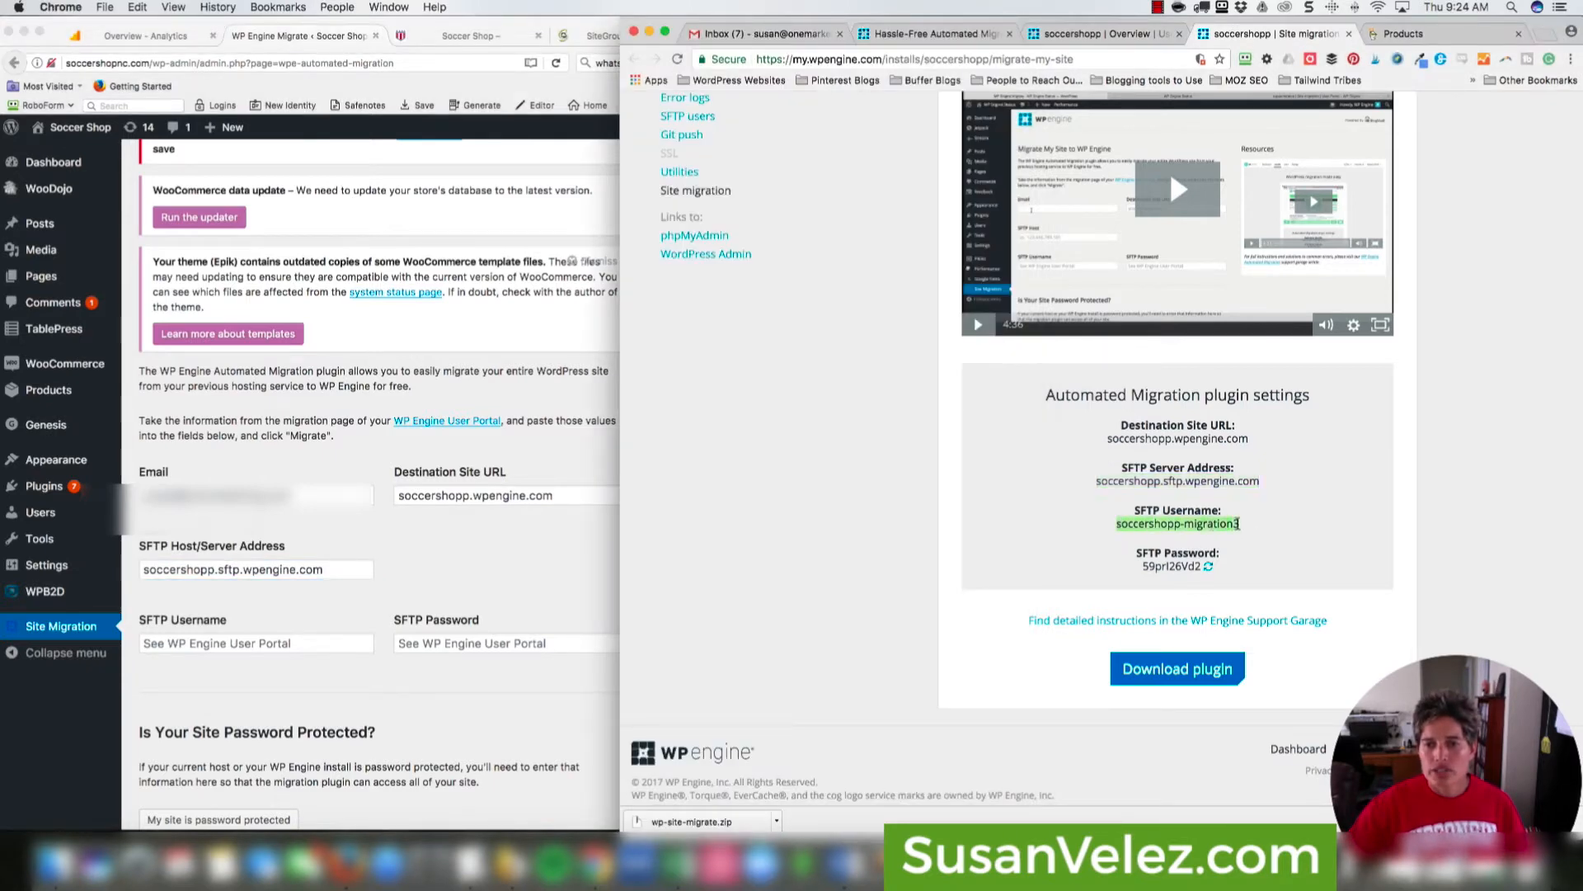
key(super+c)
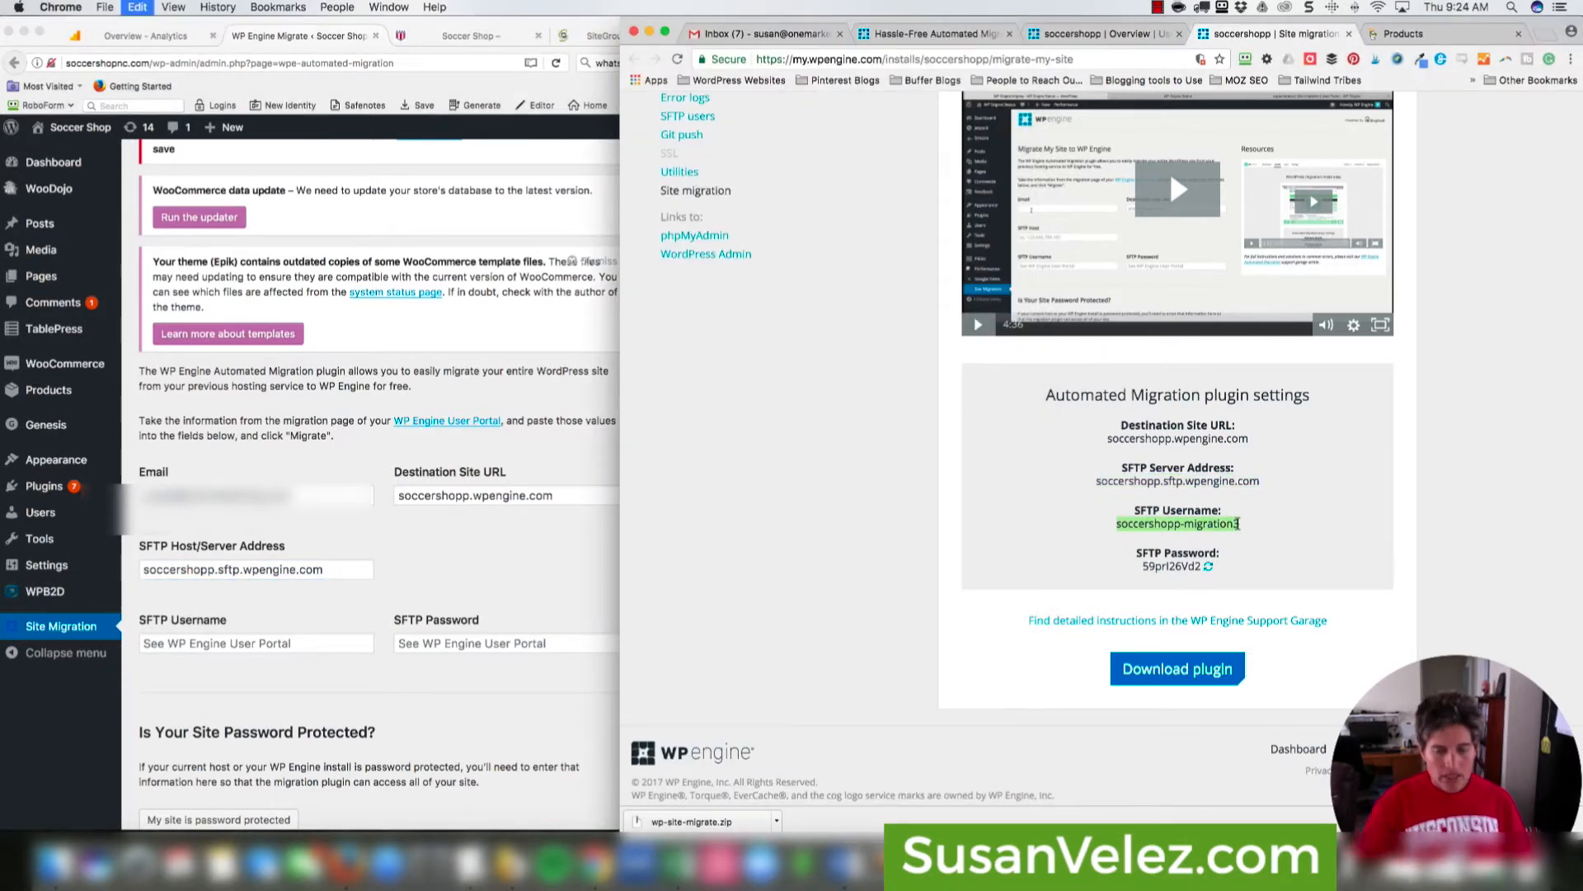
click(238, 641)
click(238, 641)
key(super+v)
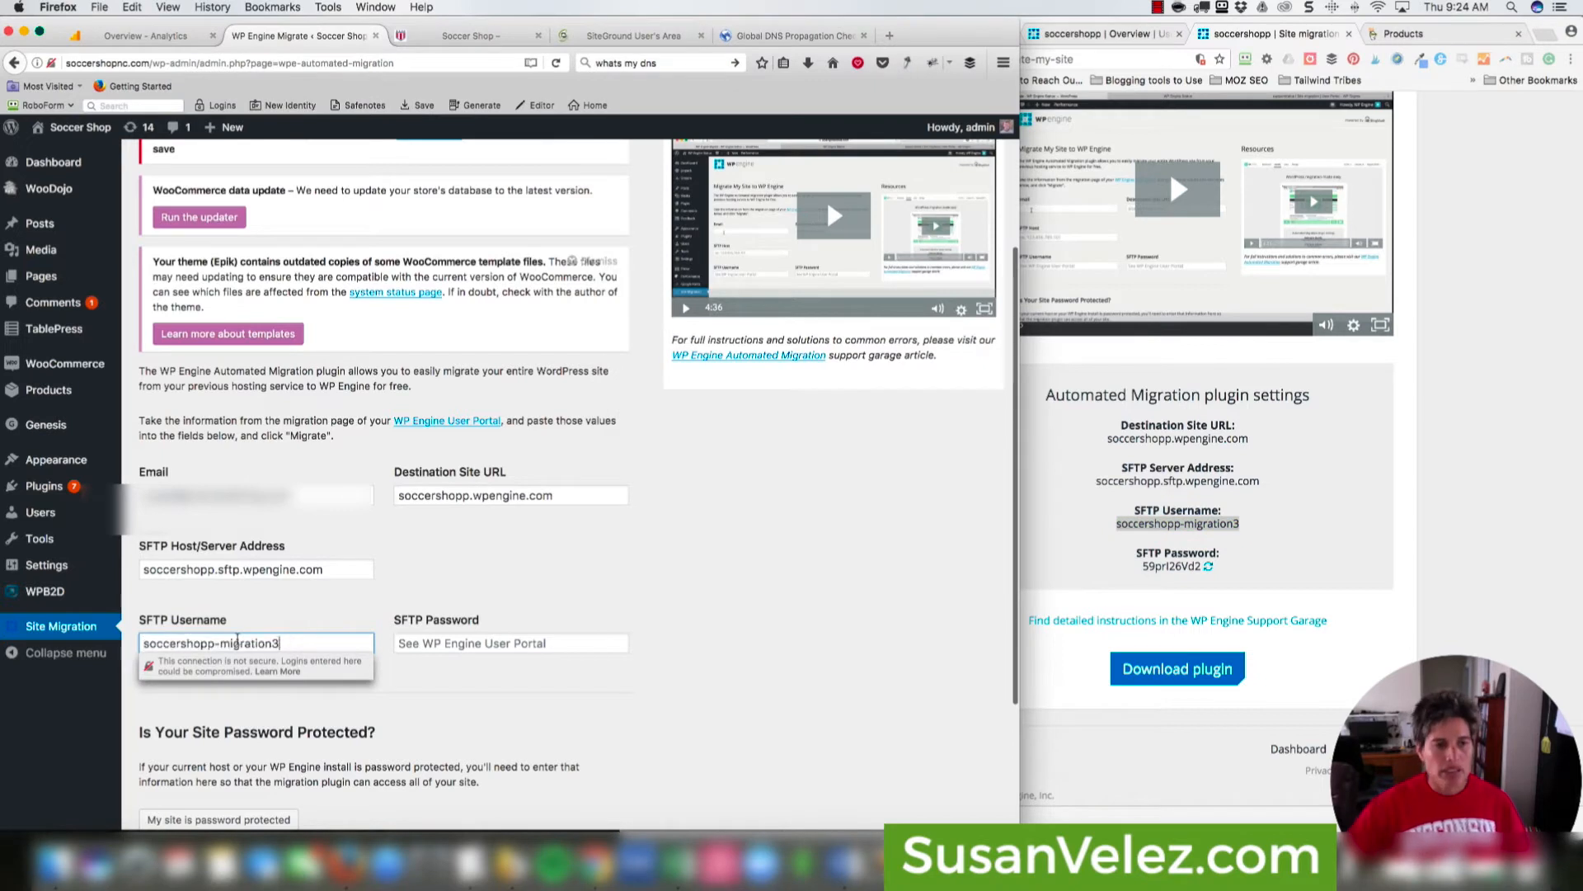
click(1146, 572)
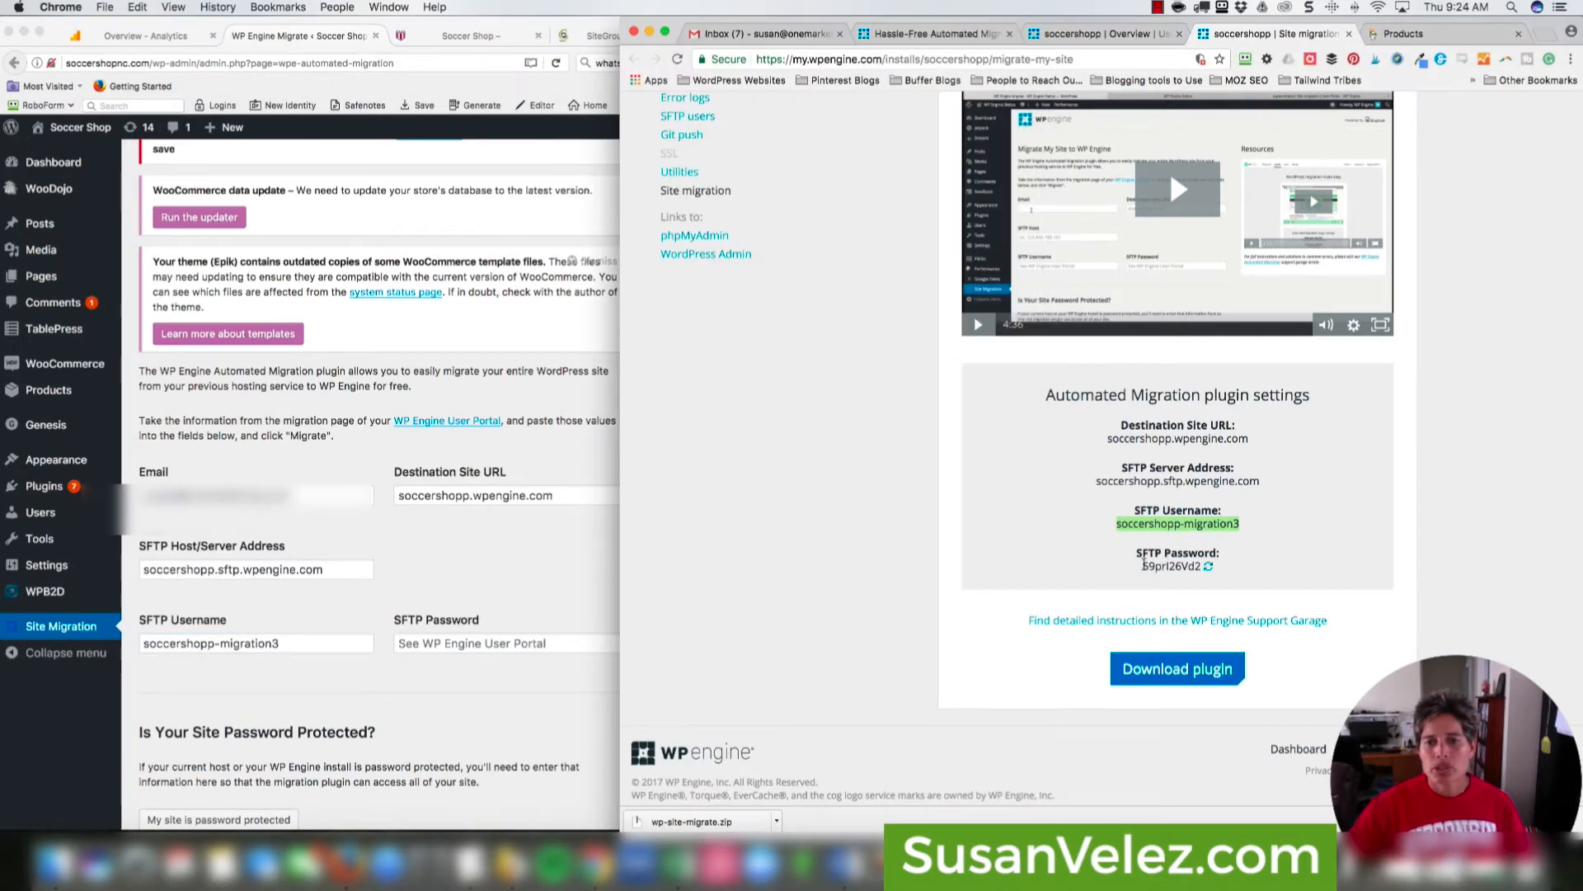
drag(1143, 564, 1184, 564)
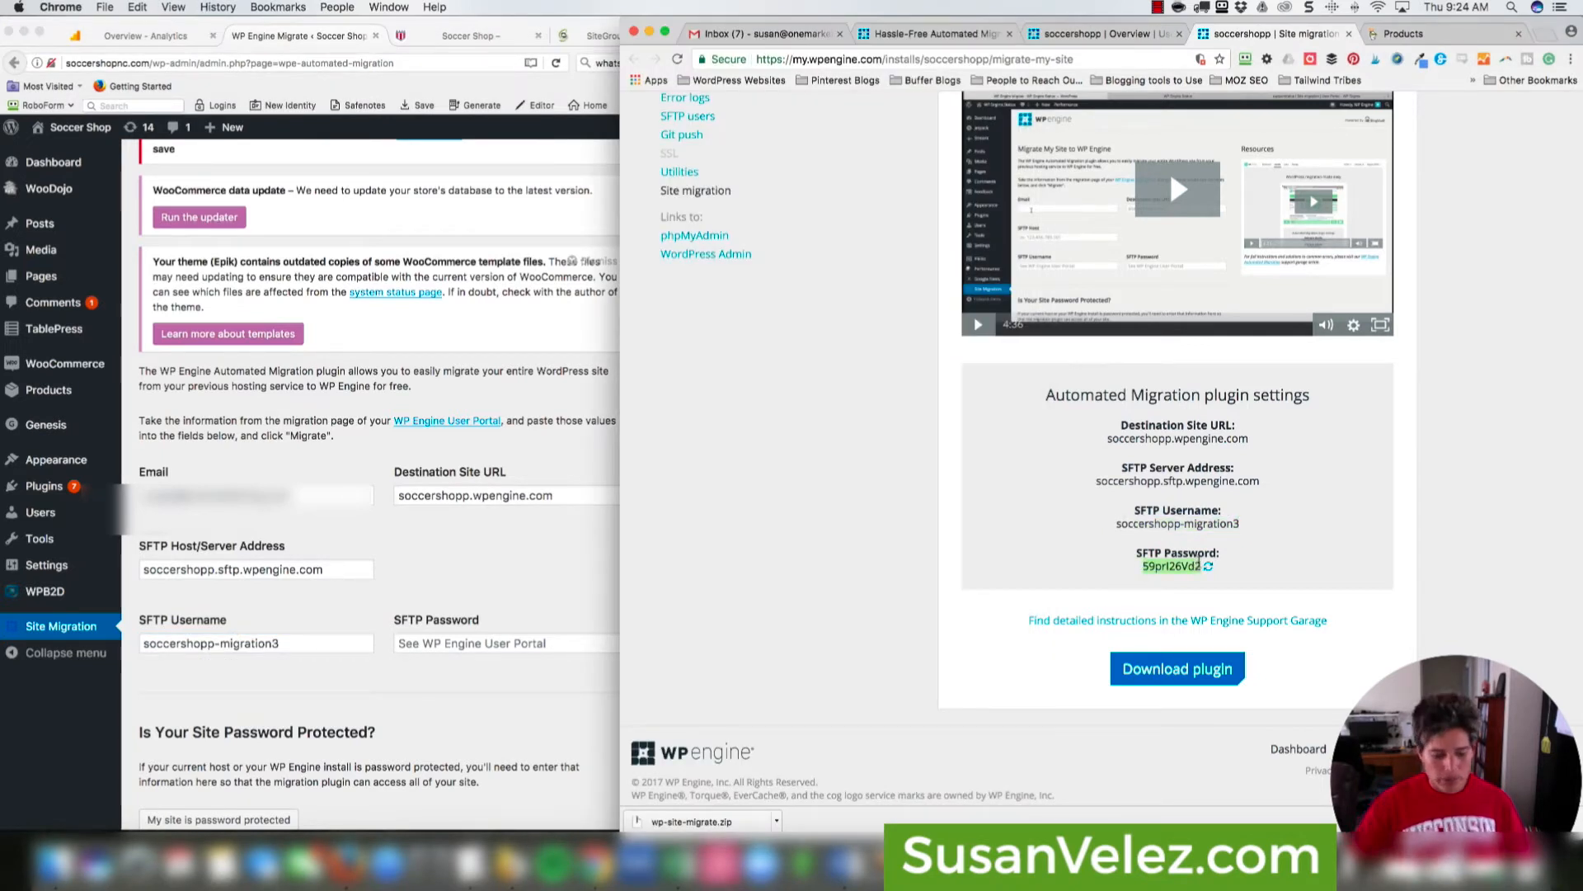
click(443, 645)
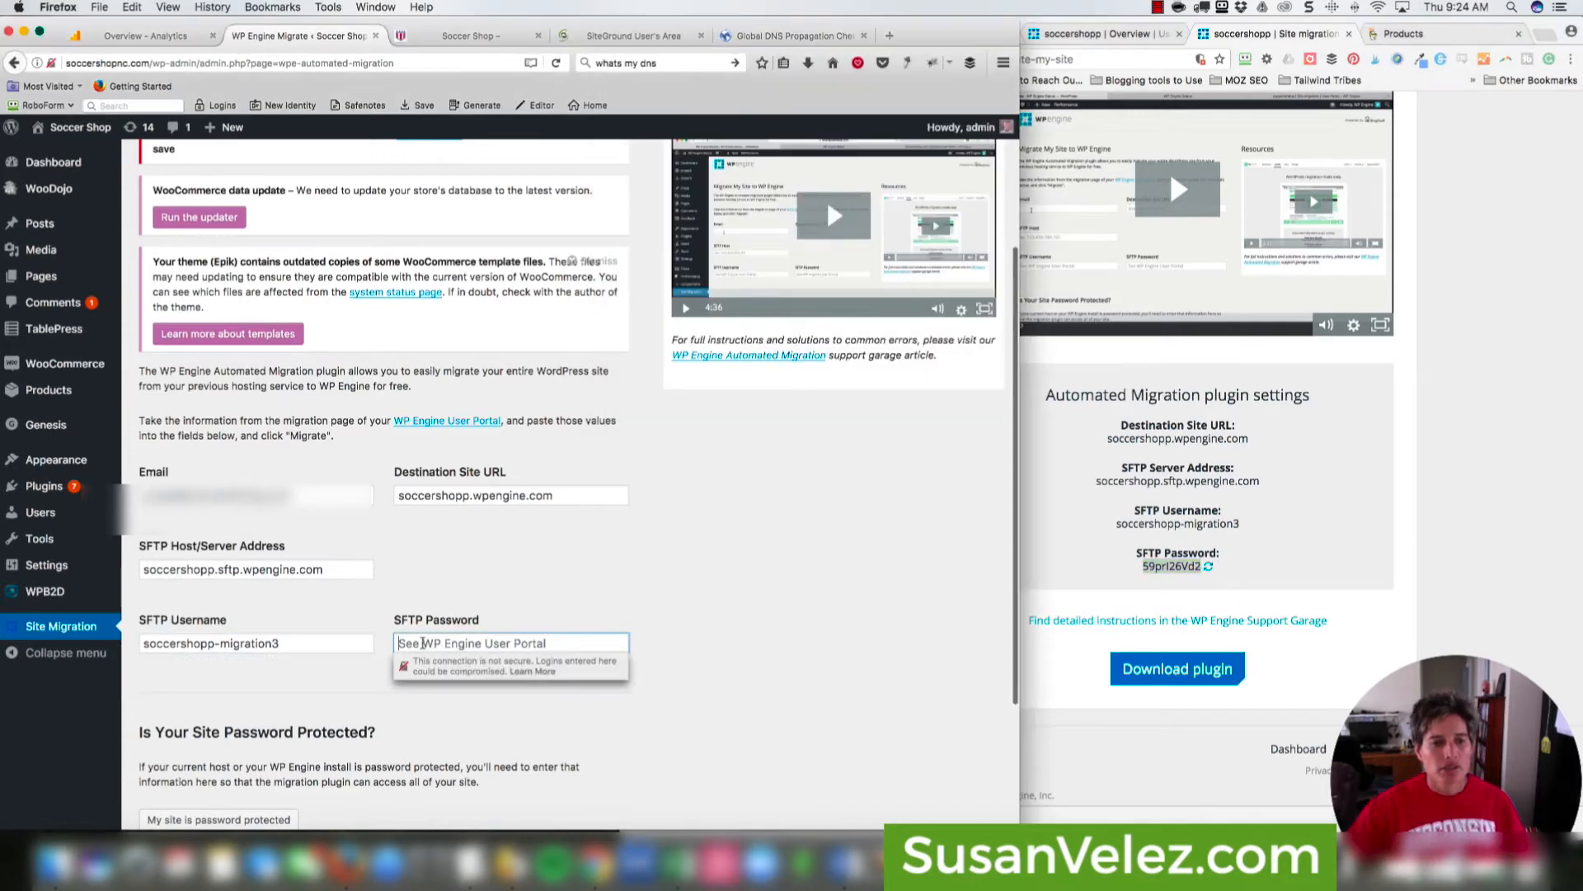
key(super+v)
scroll(703, 601, down, 5)
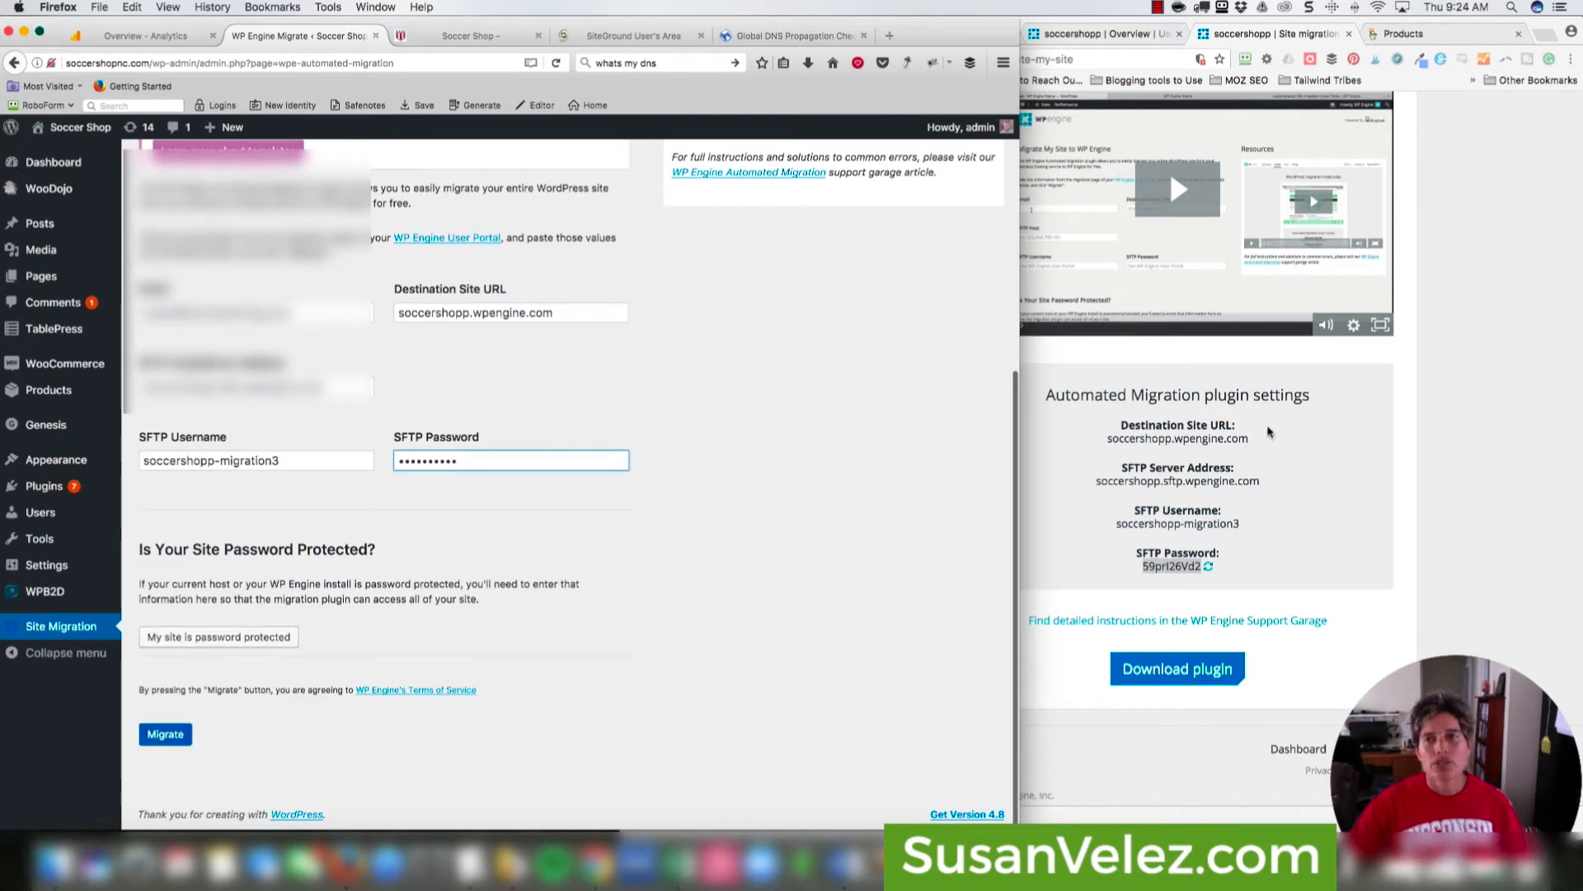
Reveal the password-protected site fields and copy the install's demo password from the WP Engine overview.
click(204, 645)
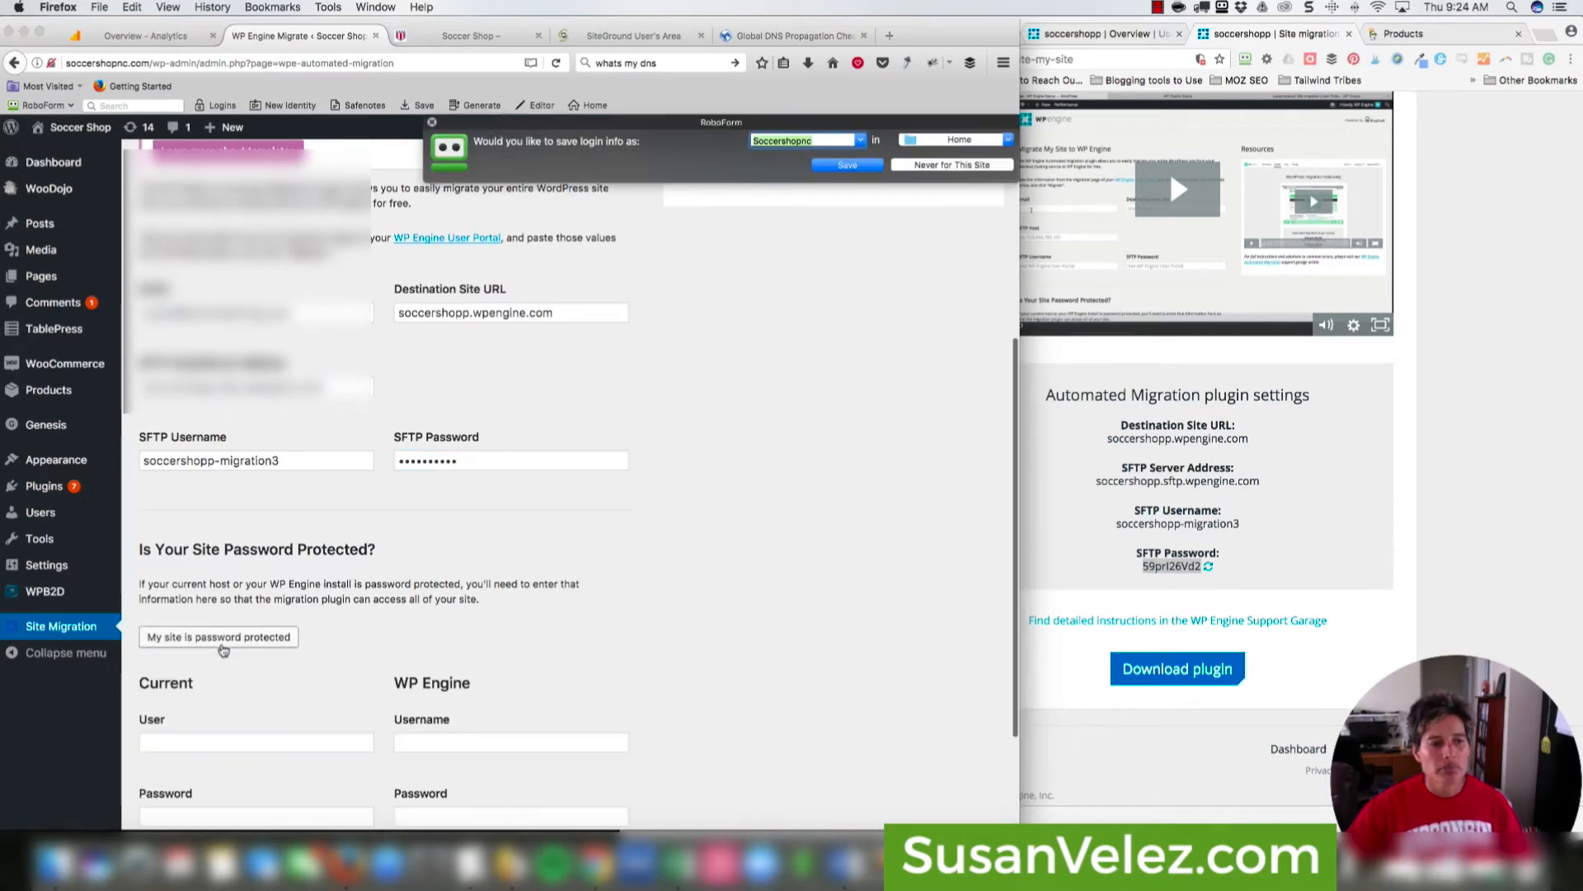
scroll(239, 639, down, 4)
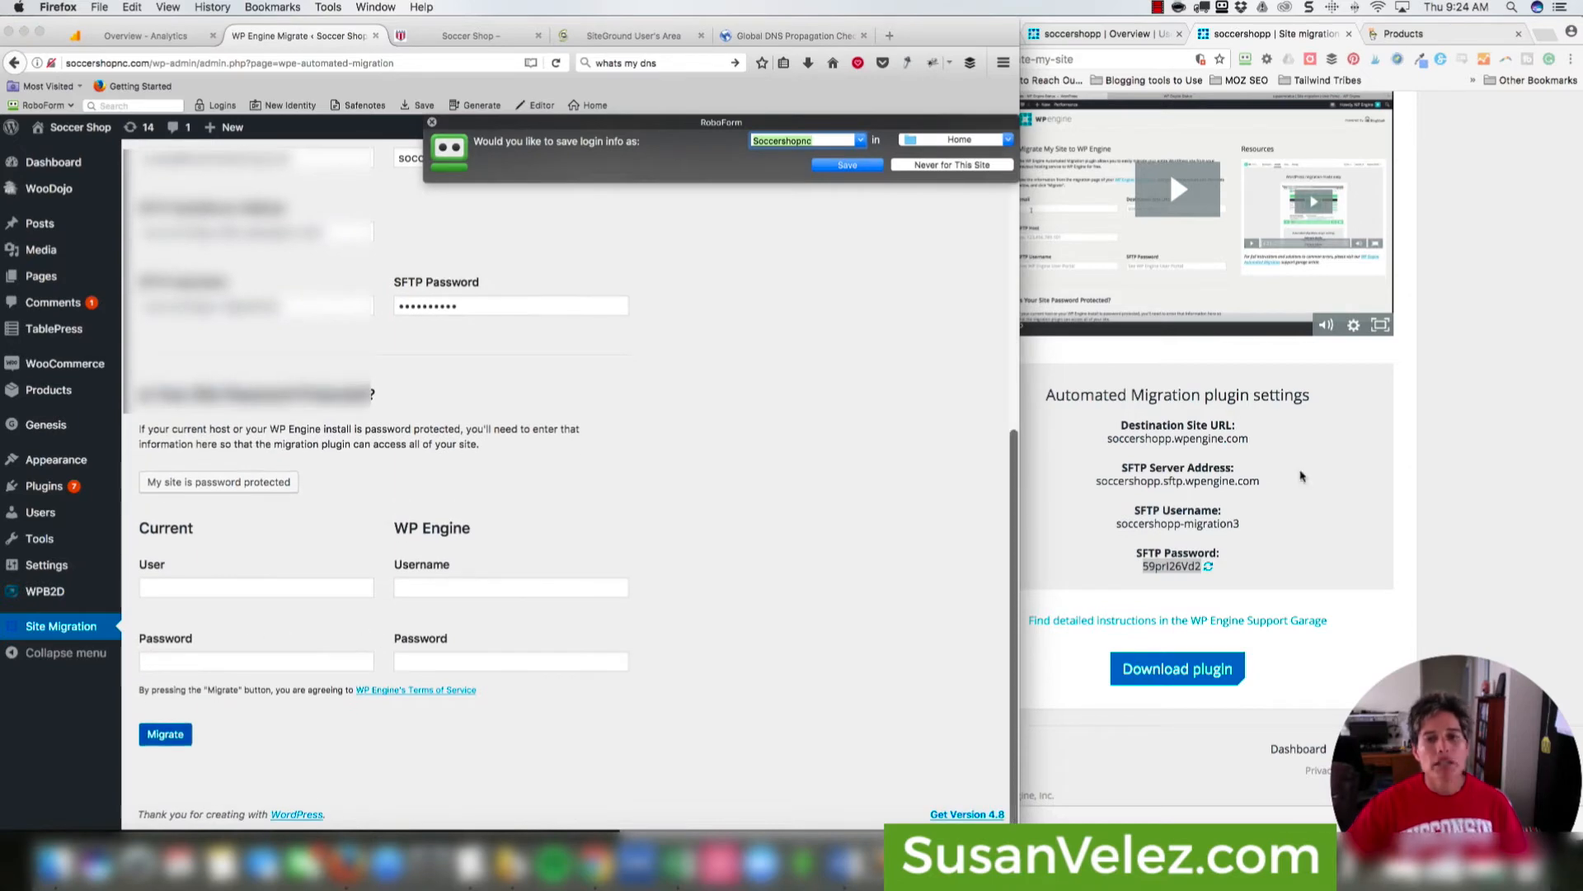
click(1457, 506)
click(1139, 41)
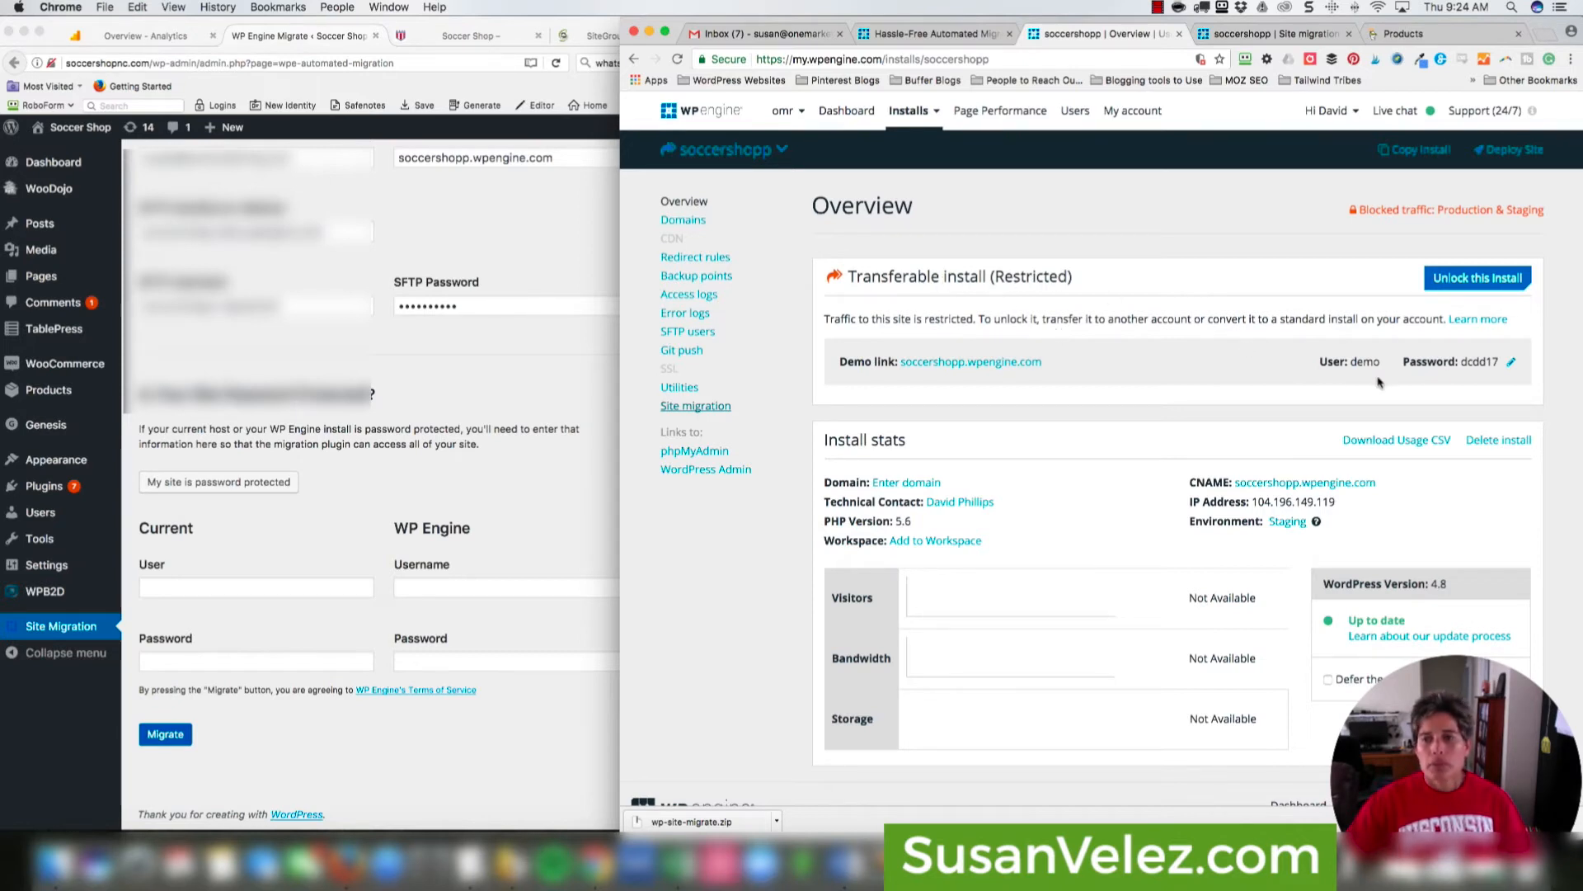
drag(1461, 361, 1495, 359)
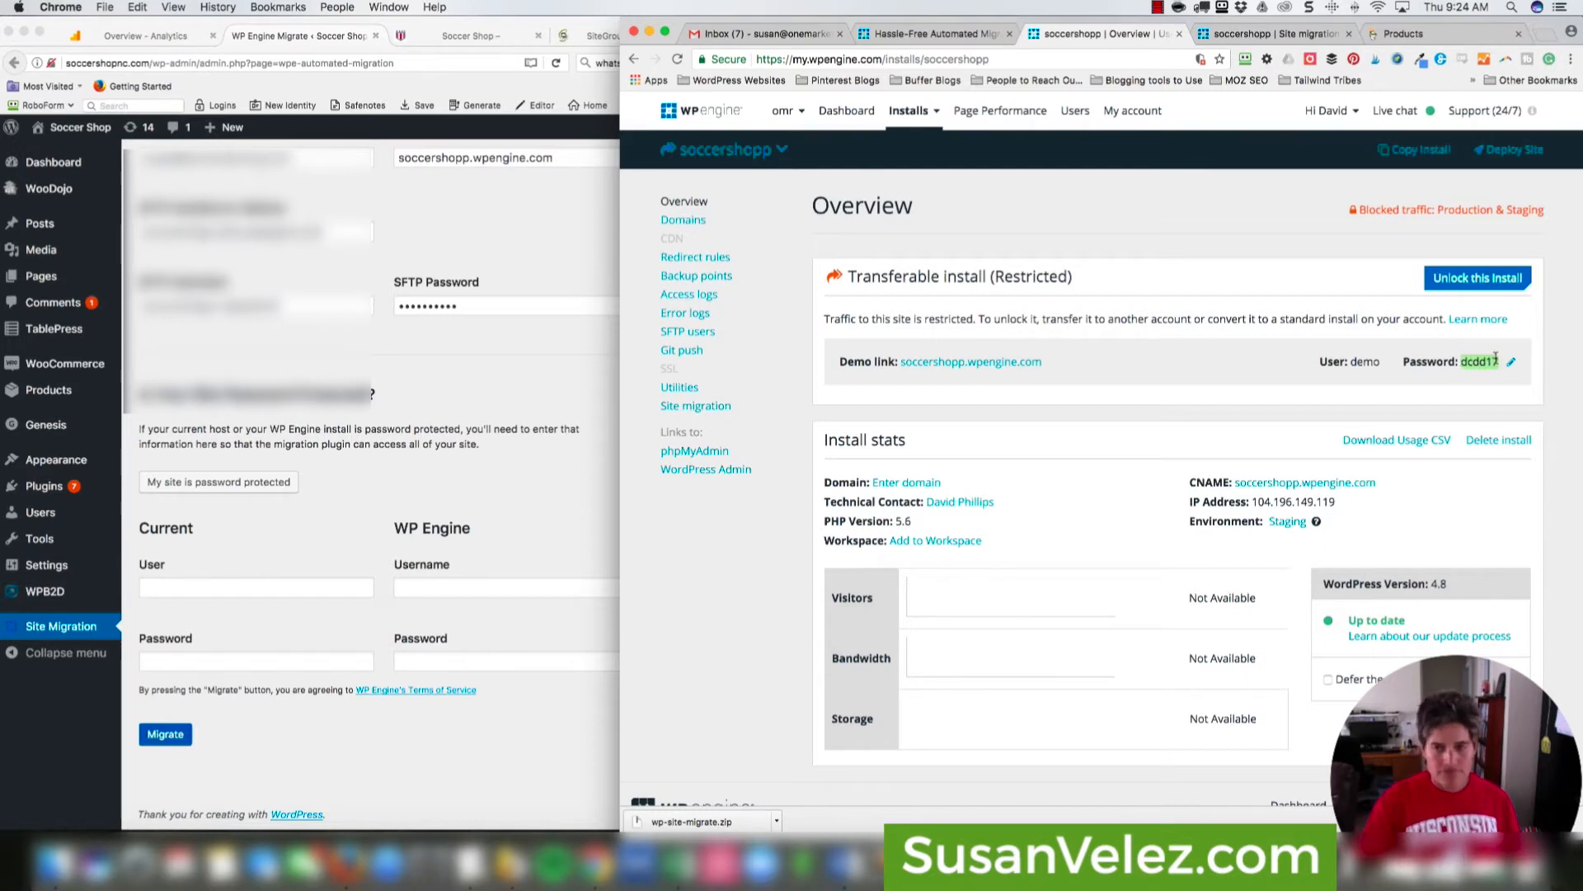
Enter the demo username and password for both the current host and WP Engine, dismissing the save-login prompt.
click(274, 590)
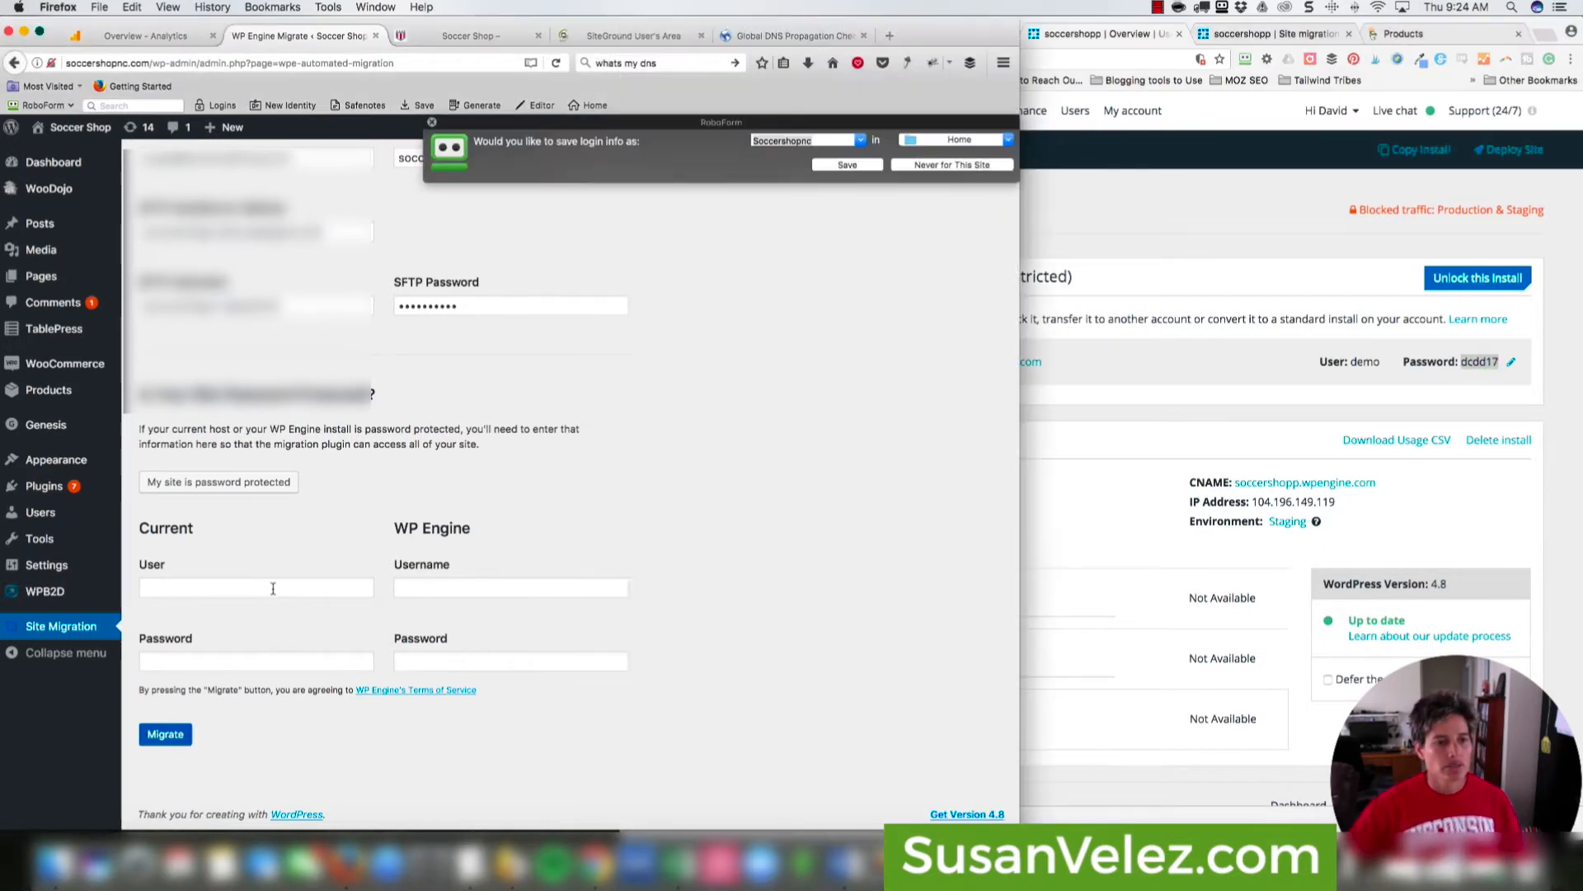
click(274, 591)
text(demo)
key(Tab)
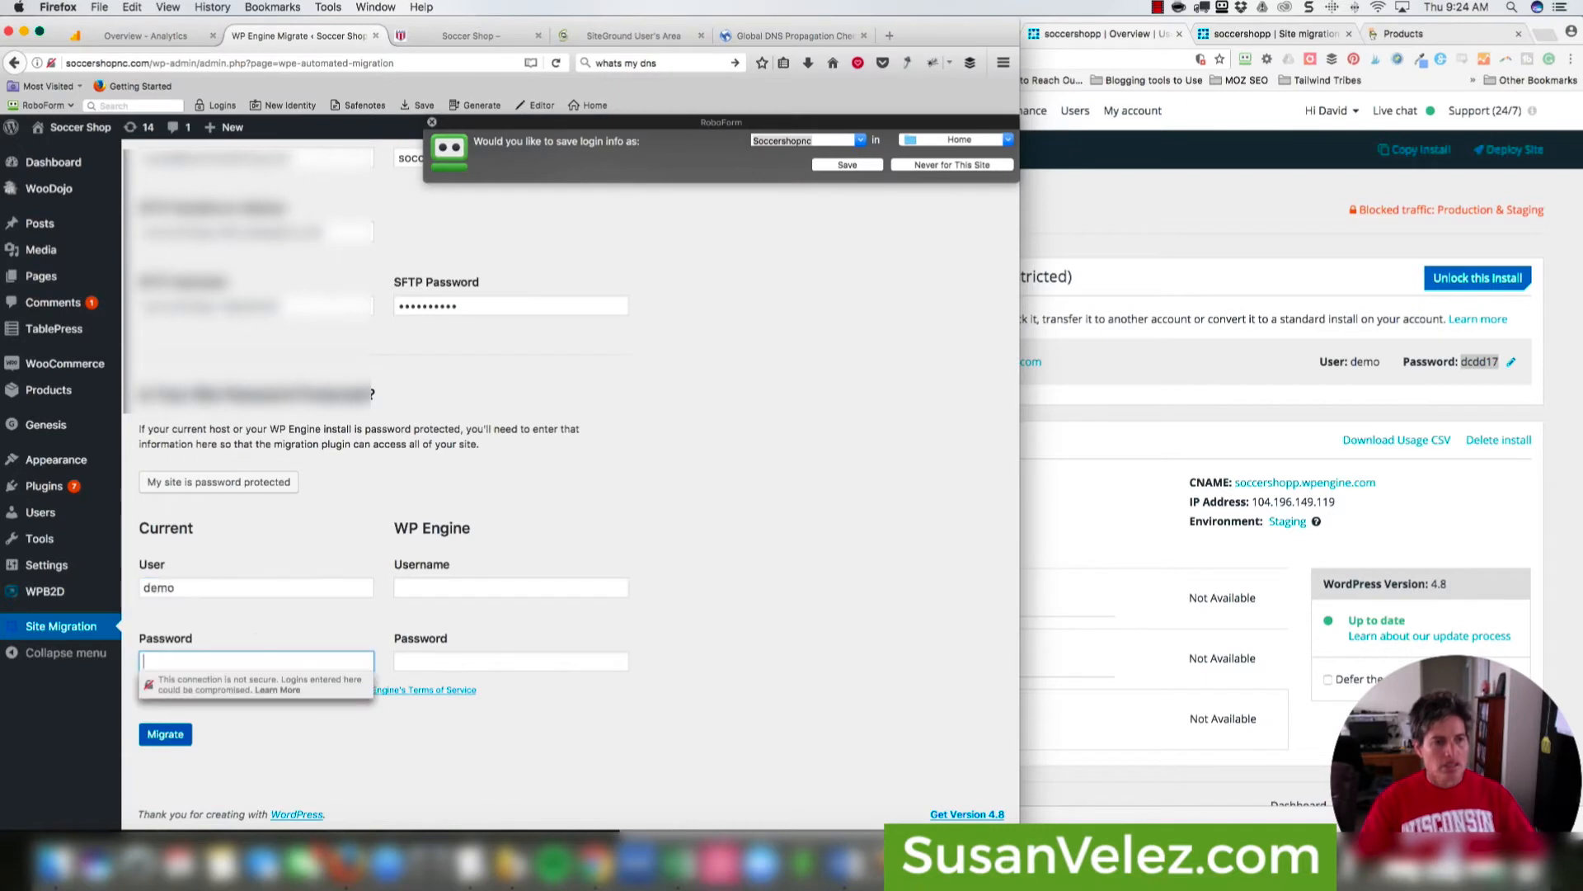
click(416, 585)
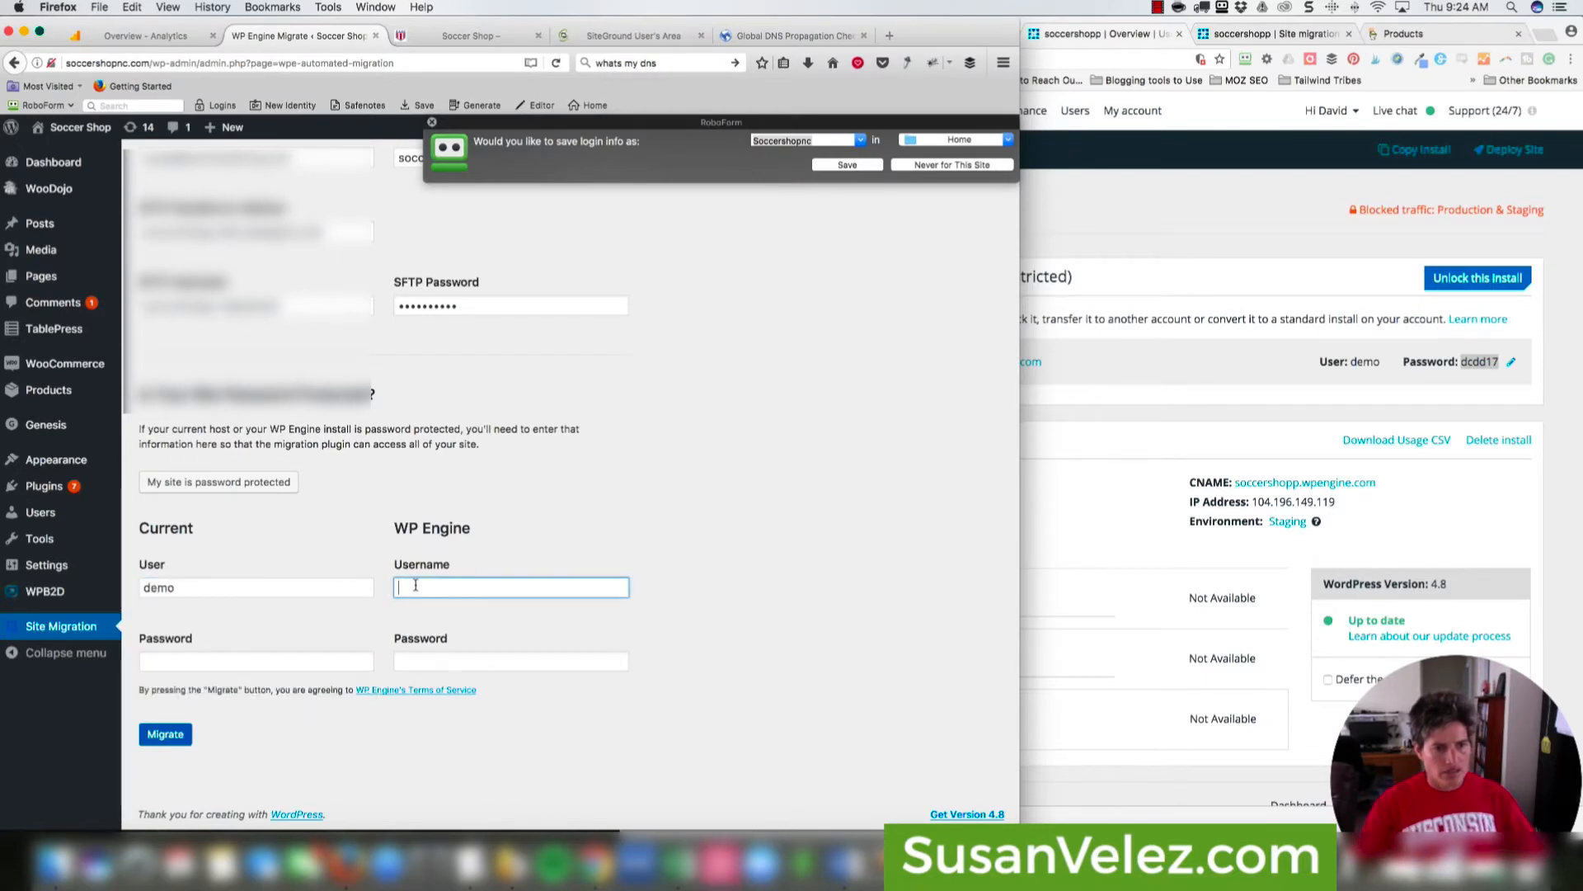
click(222, 660)
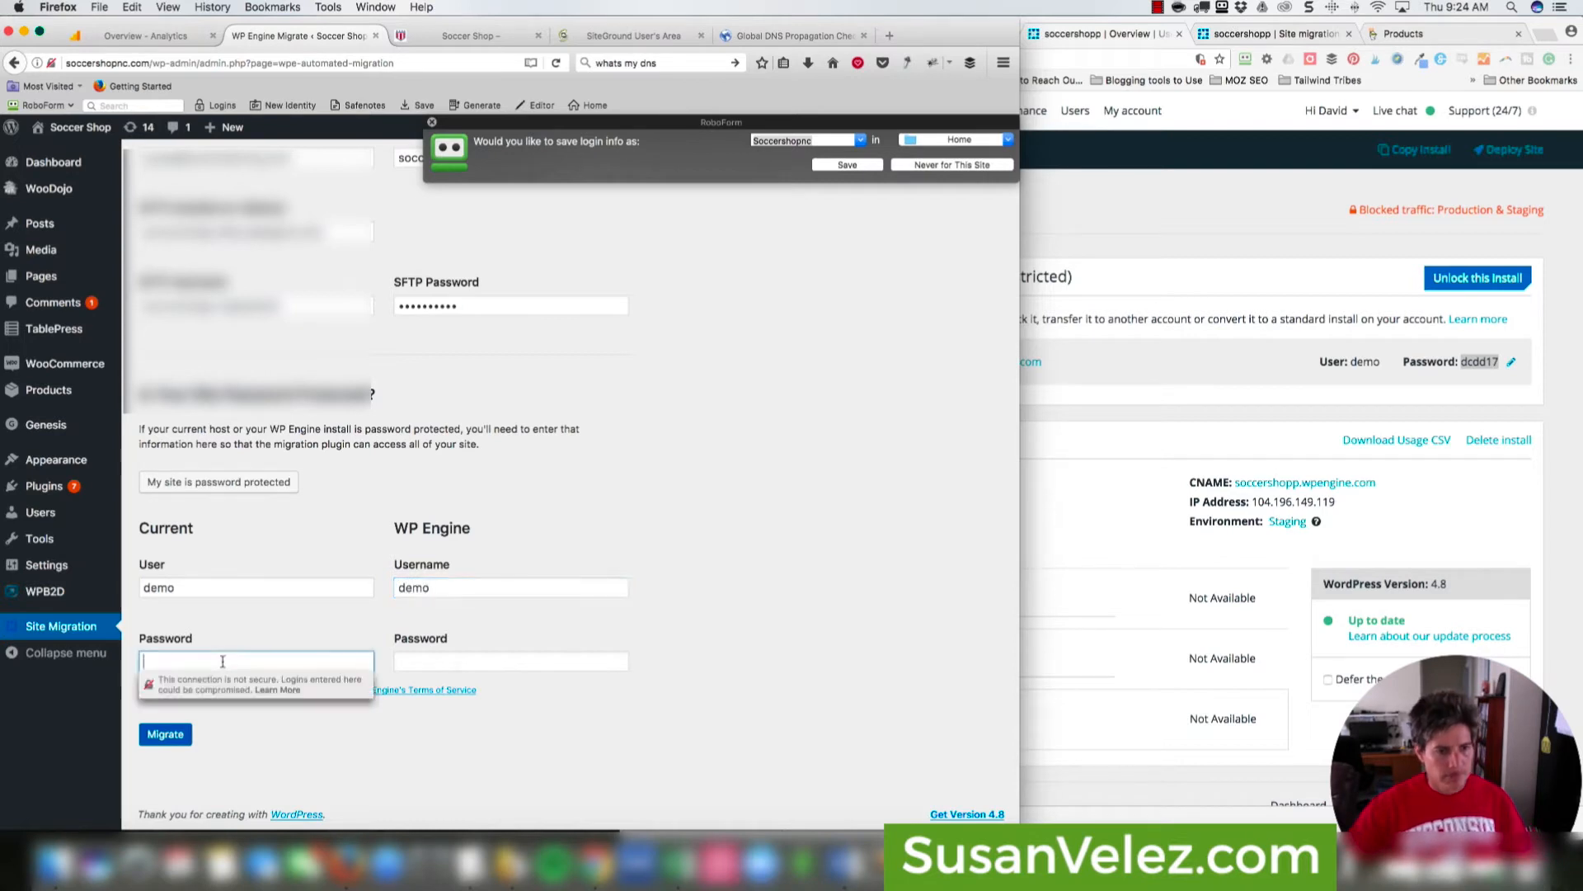
click(418, 658)
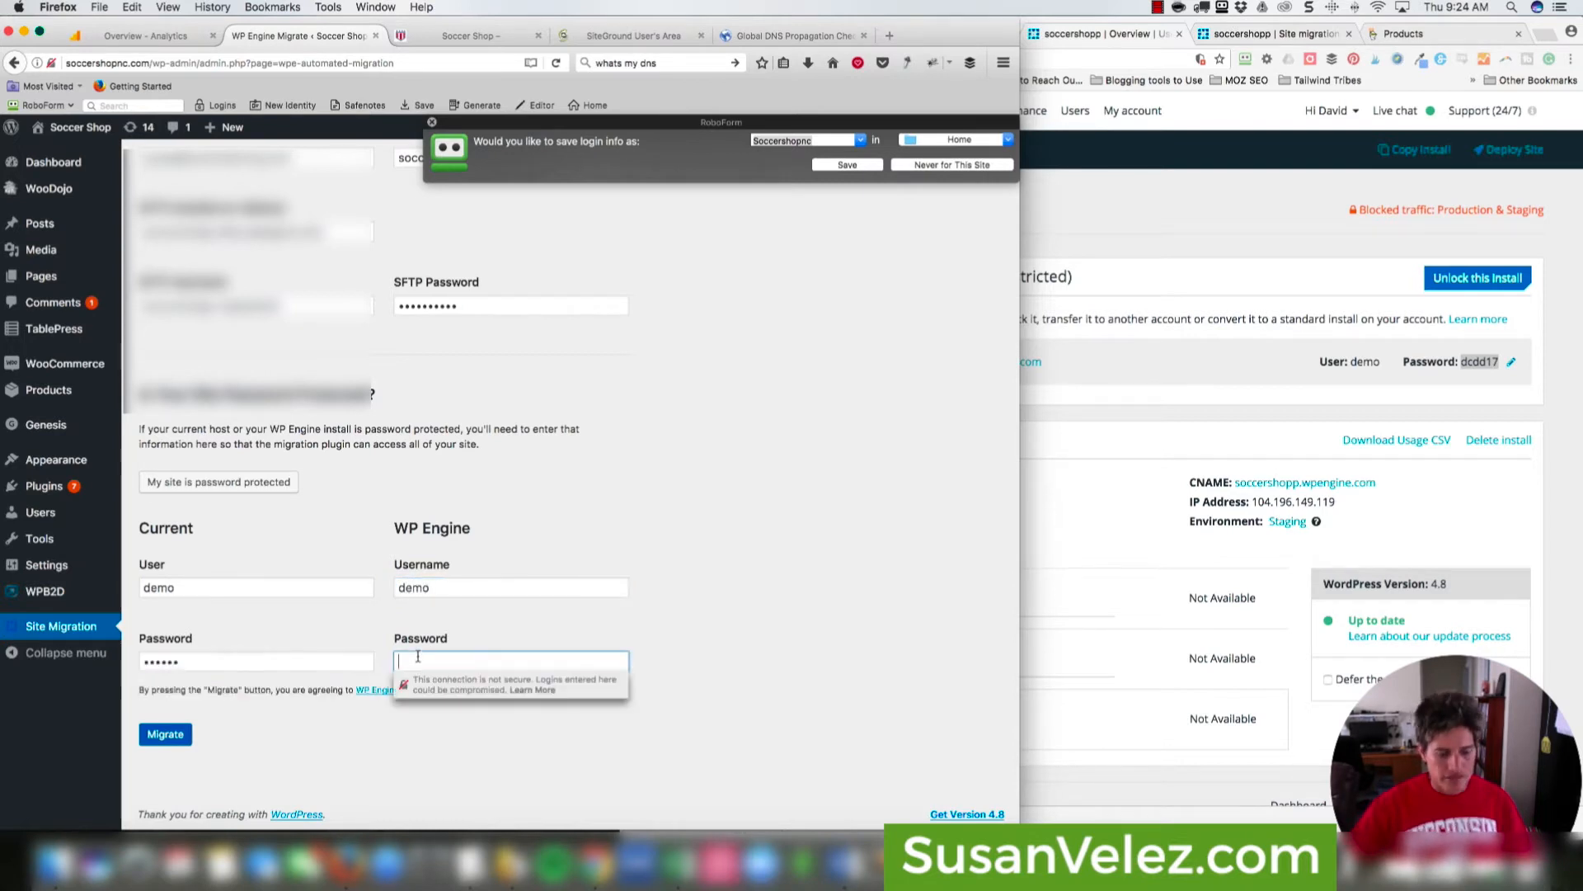
click(431, 123)
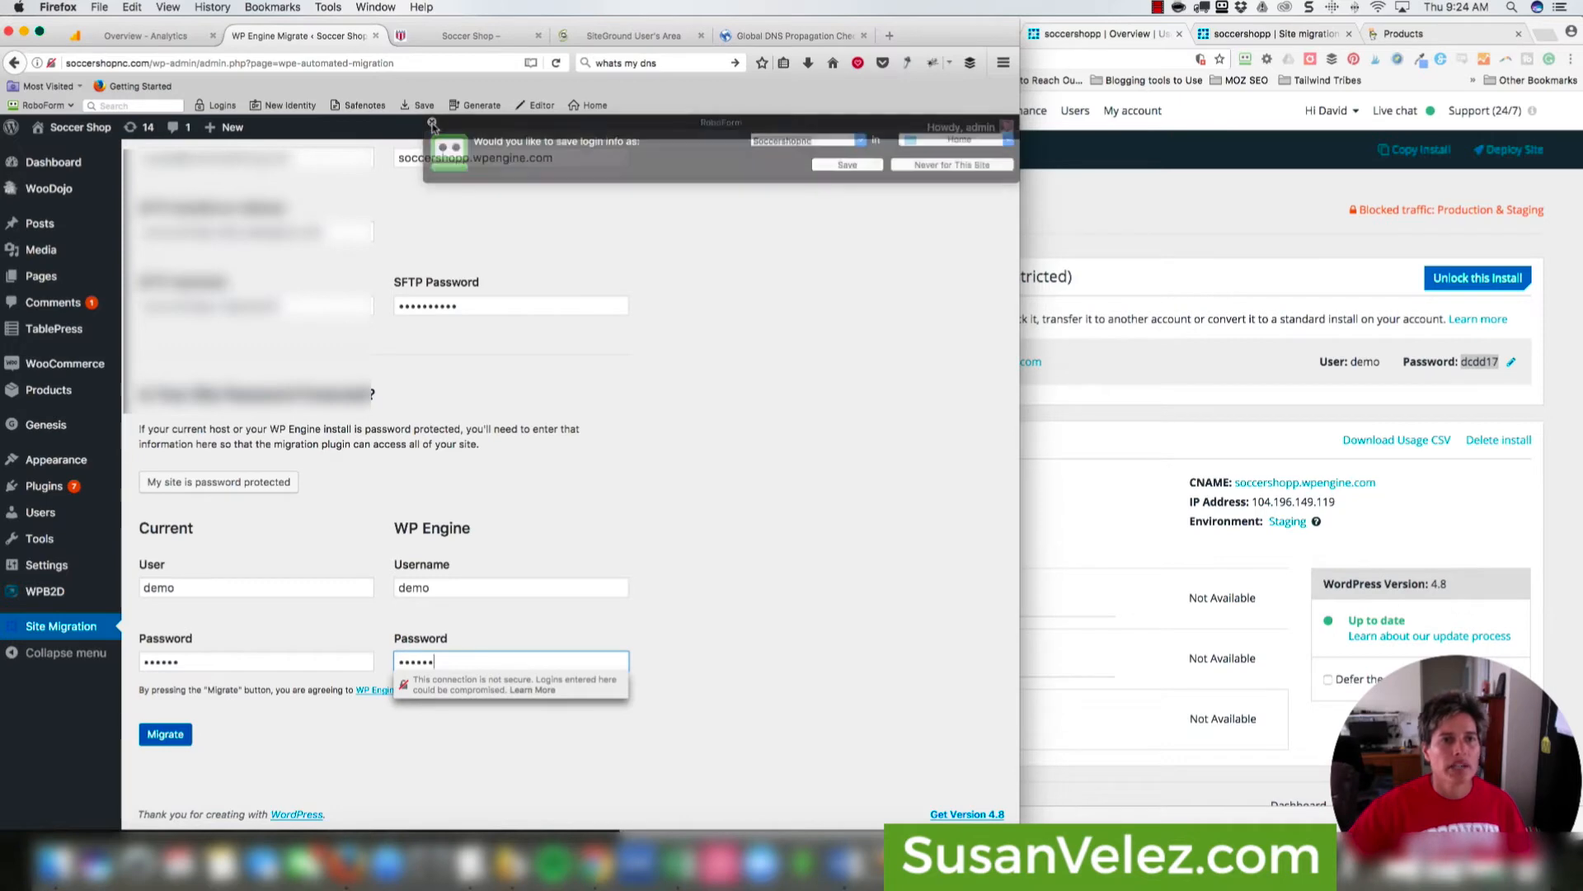
scroll(767, 532, up, 8)
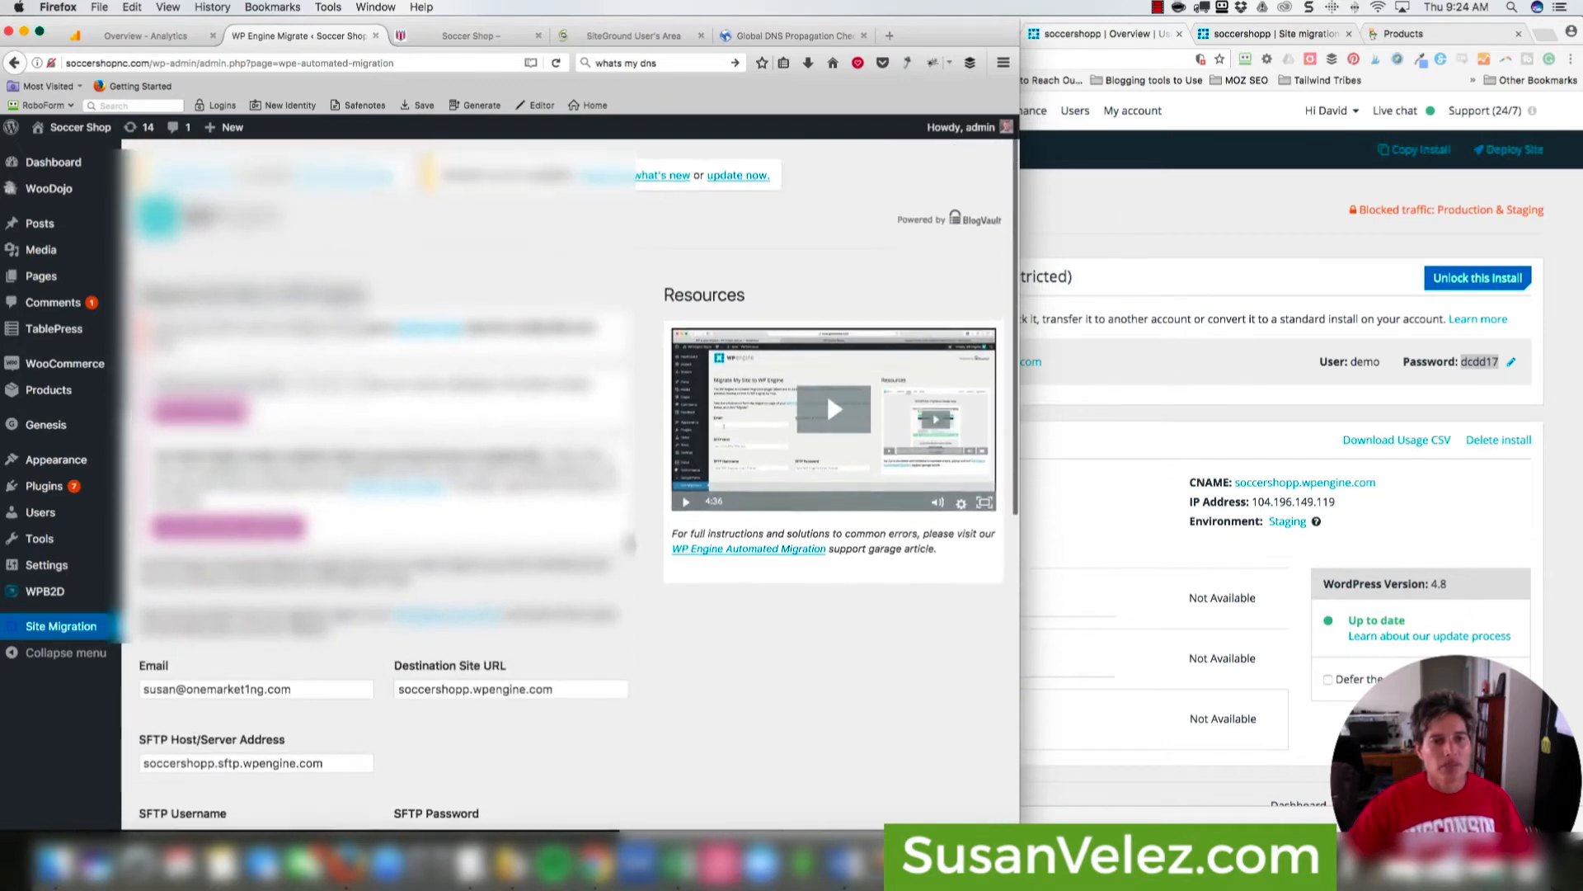
scroll(762, 534, down, 6)
scroll(635, 539, down, 3)
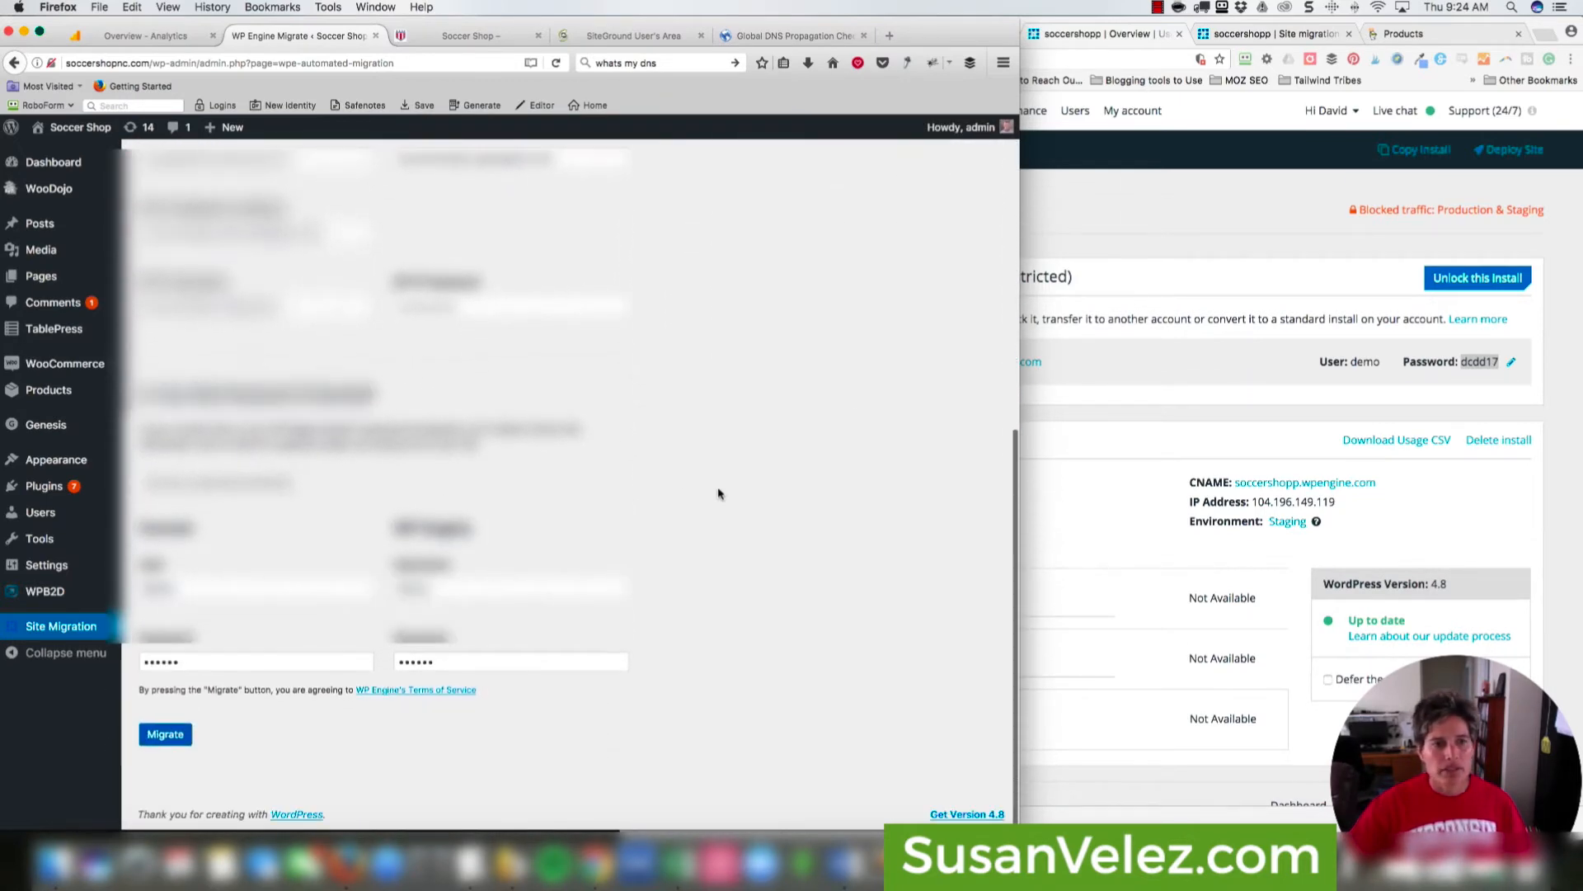
scroll(628, 493, up, 5)
scroll(629, 492, up, 1)
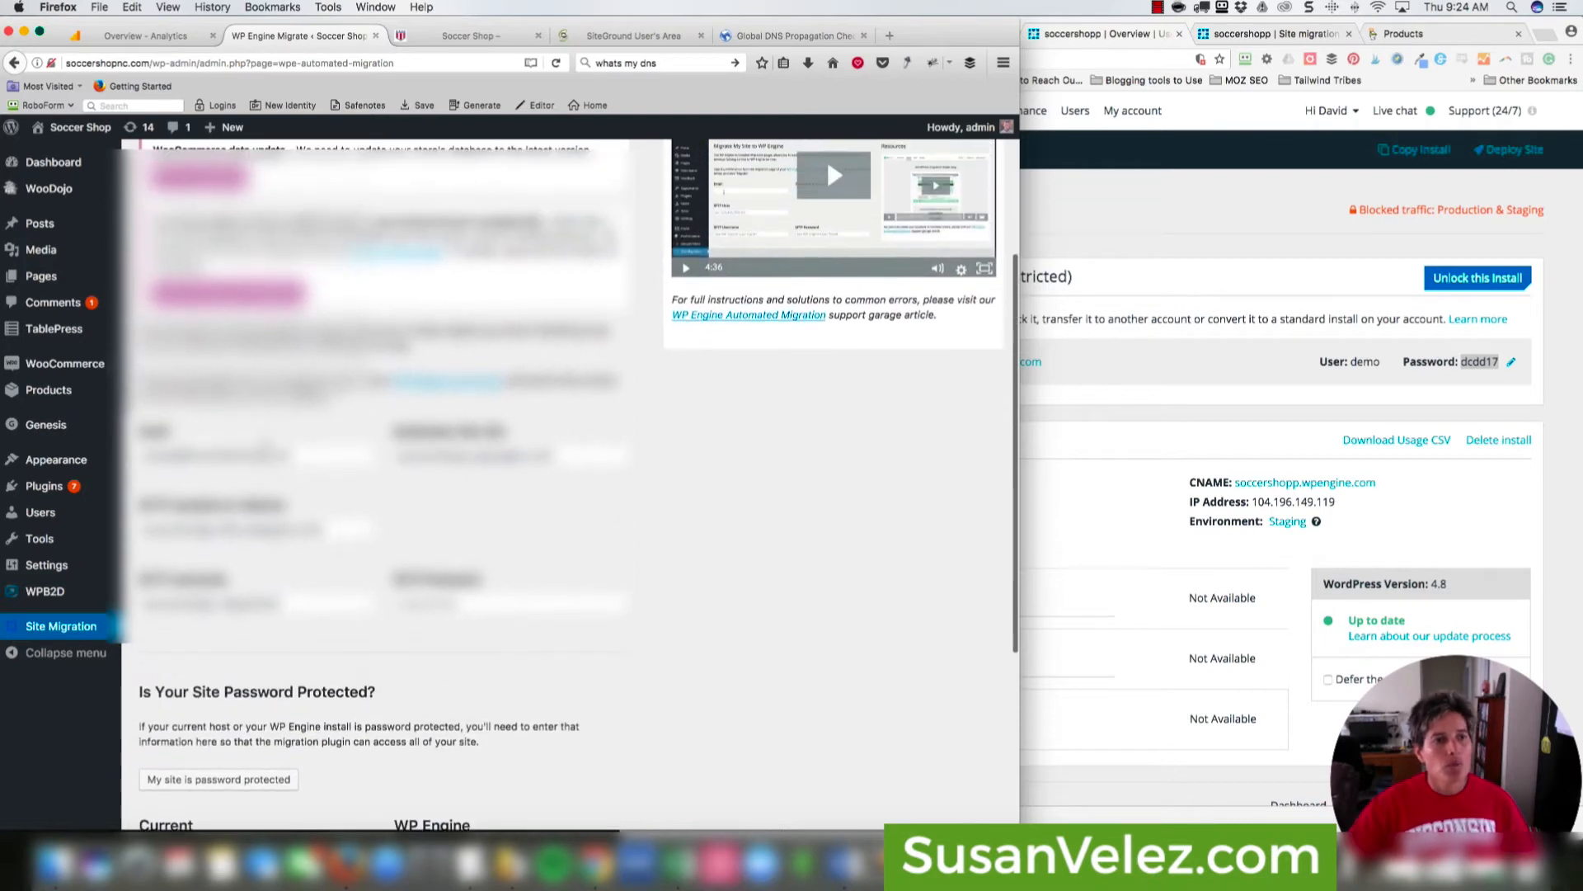
scroll(317, 503, down, 4)
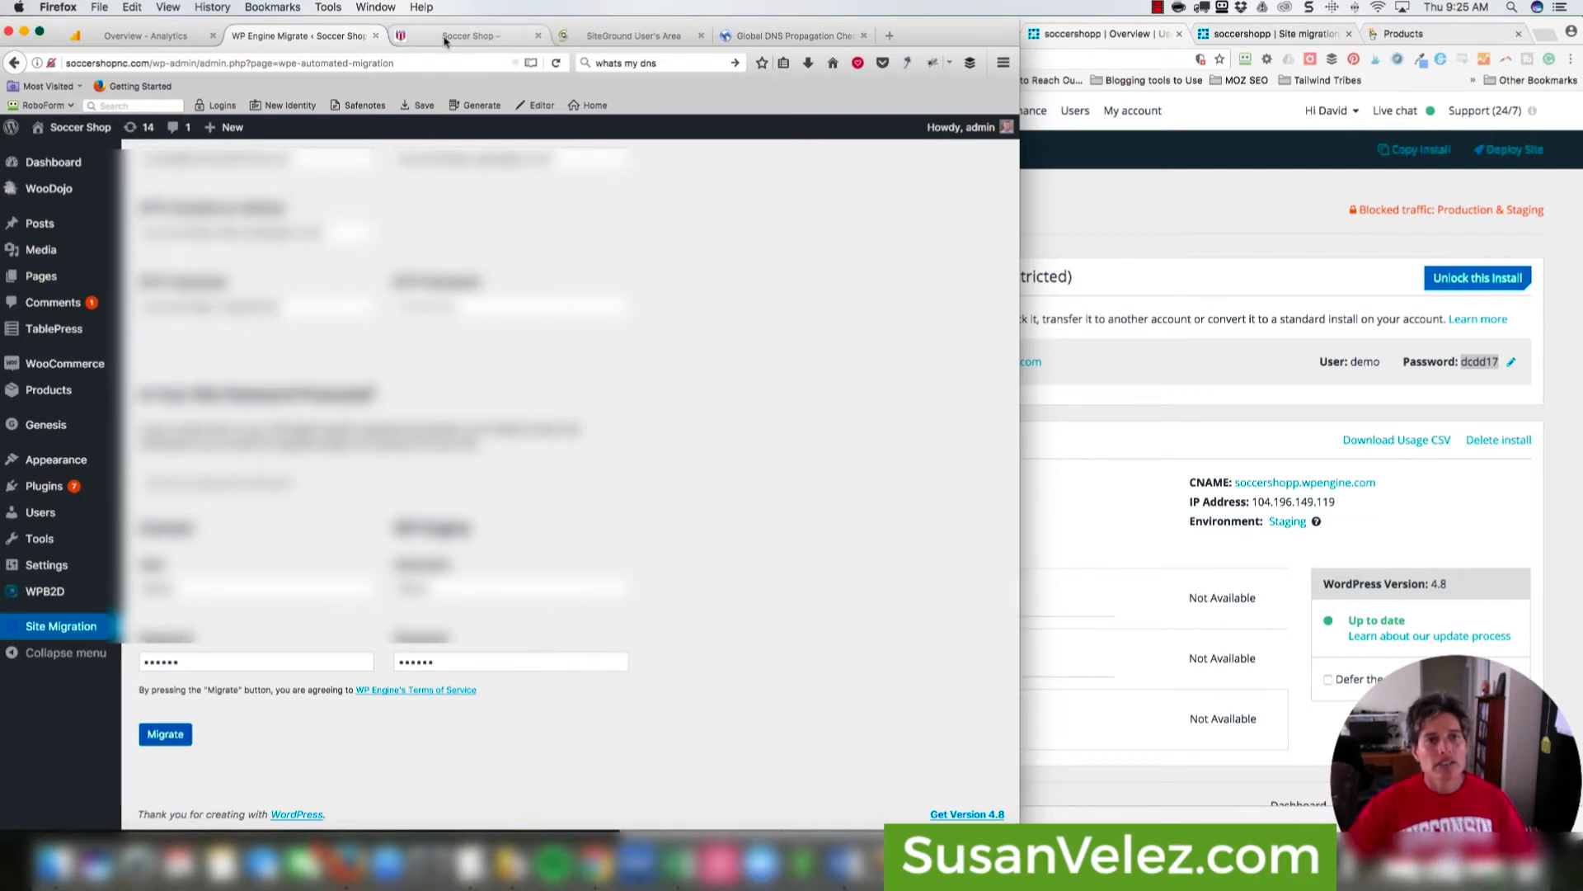
Glance at the live Soccer Shop homepage, then submit the migration form with Migrate.
click(635, 36)
click(472, 35)
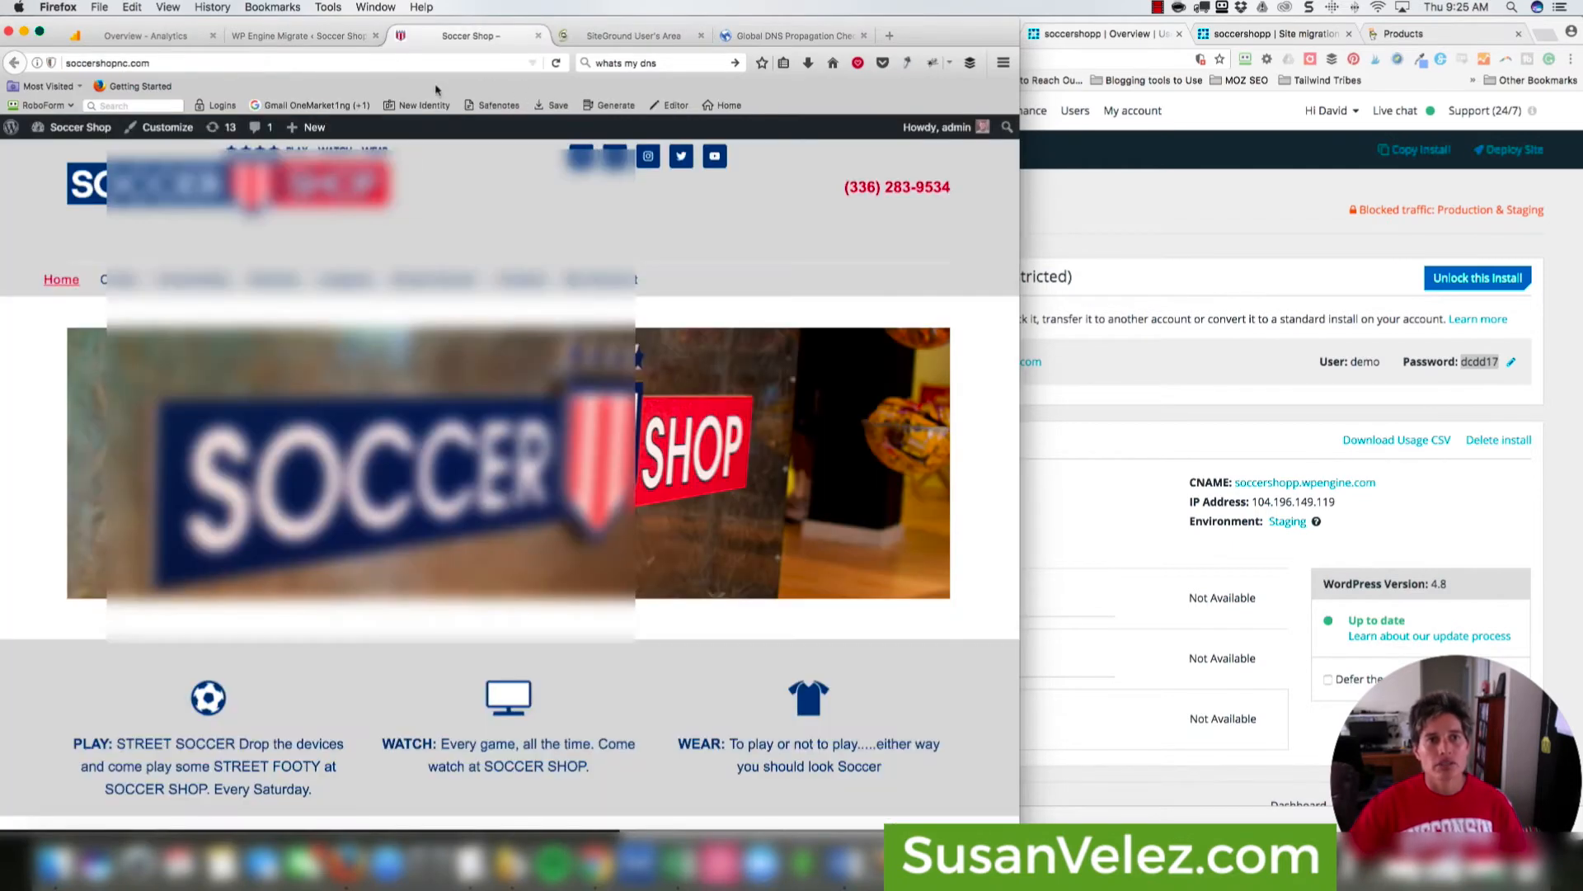
click(286, 36)
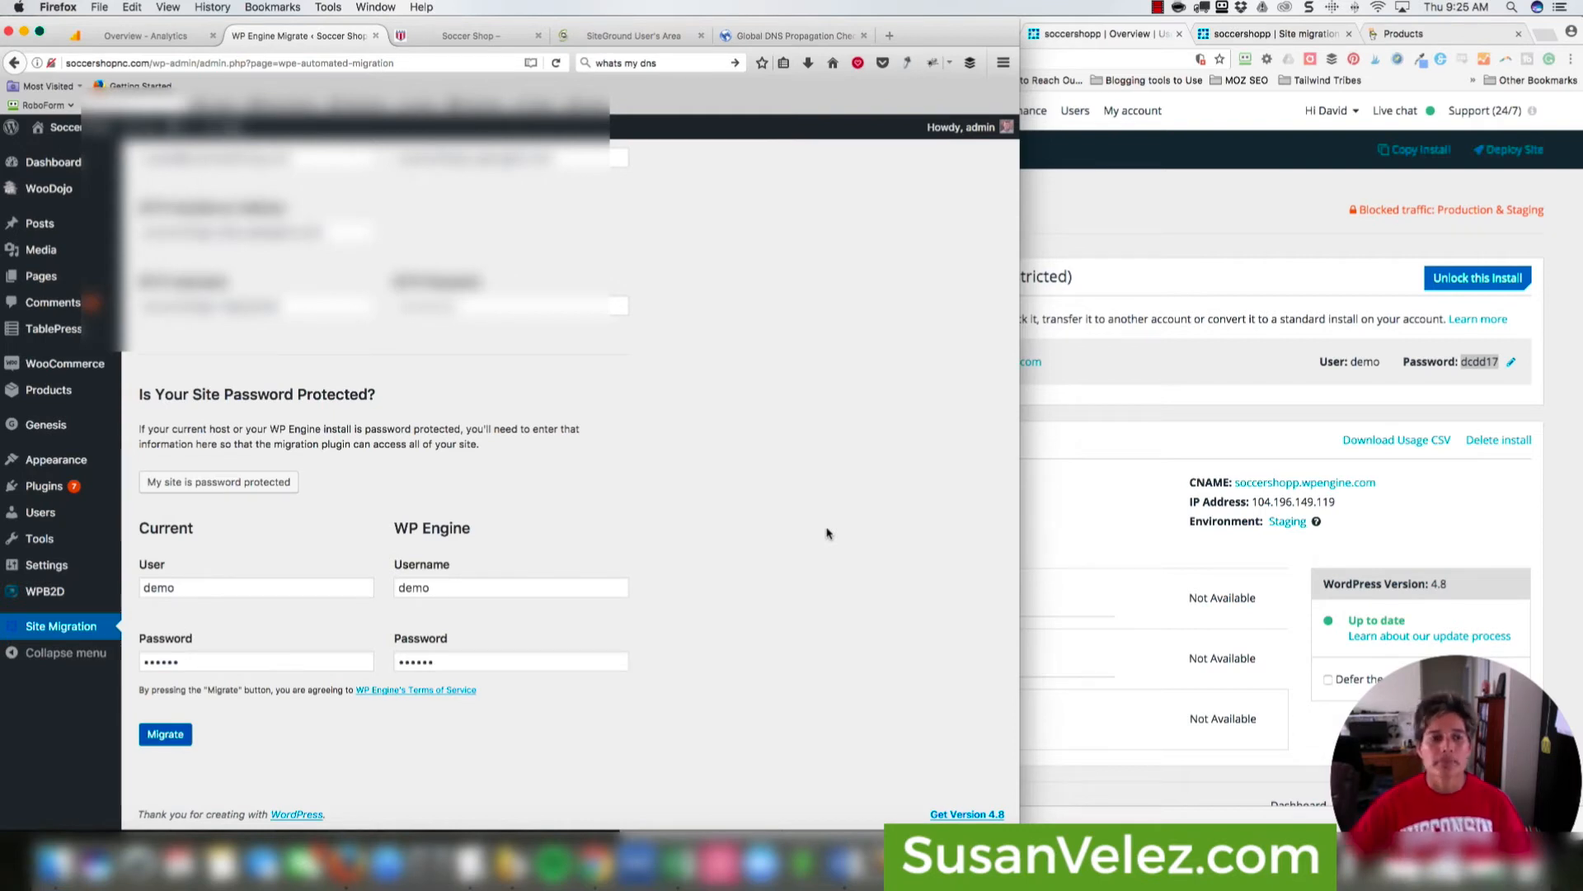
click(179, 736)
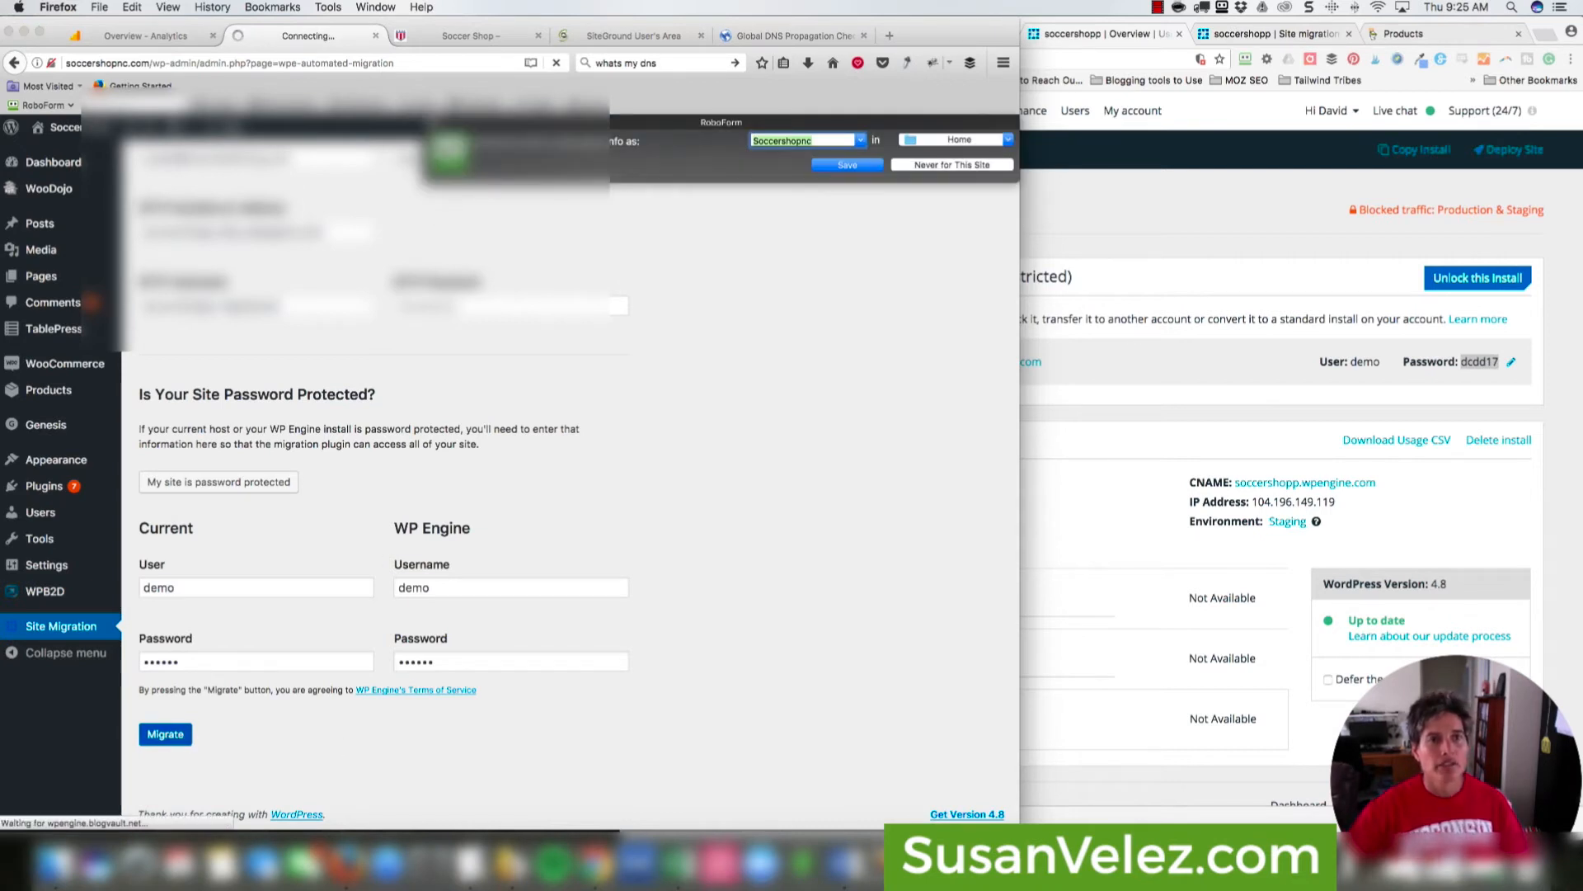
Dismiss the save-login prompt and follow BlogVault's progress as the first 2 of 36 tables copy.
click(435, 122)
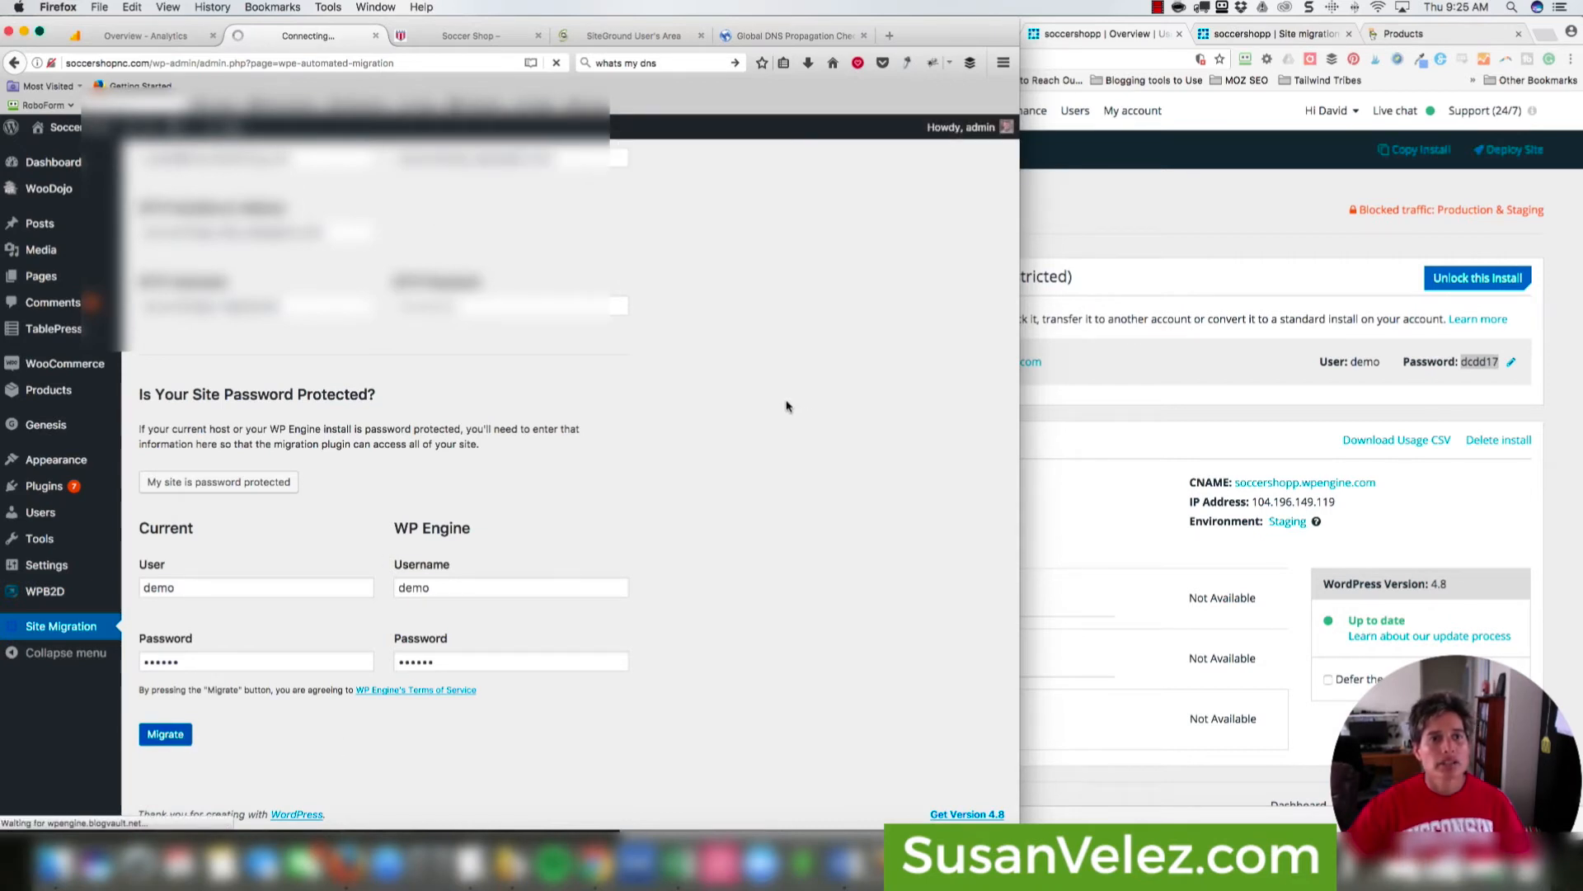
scroll(787, 405, up, 1)
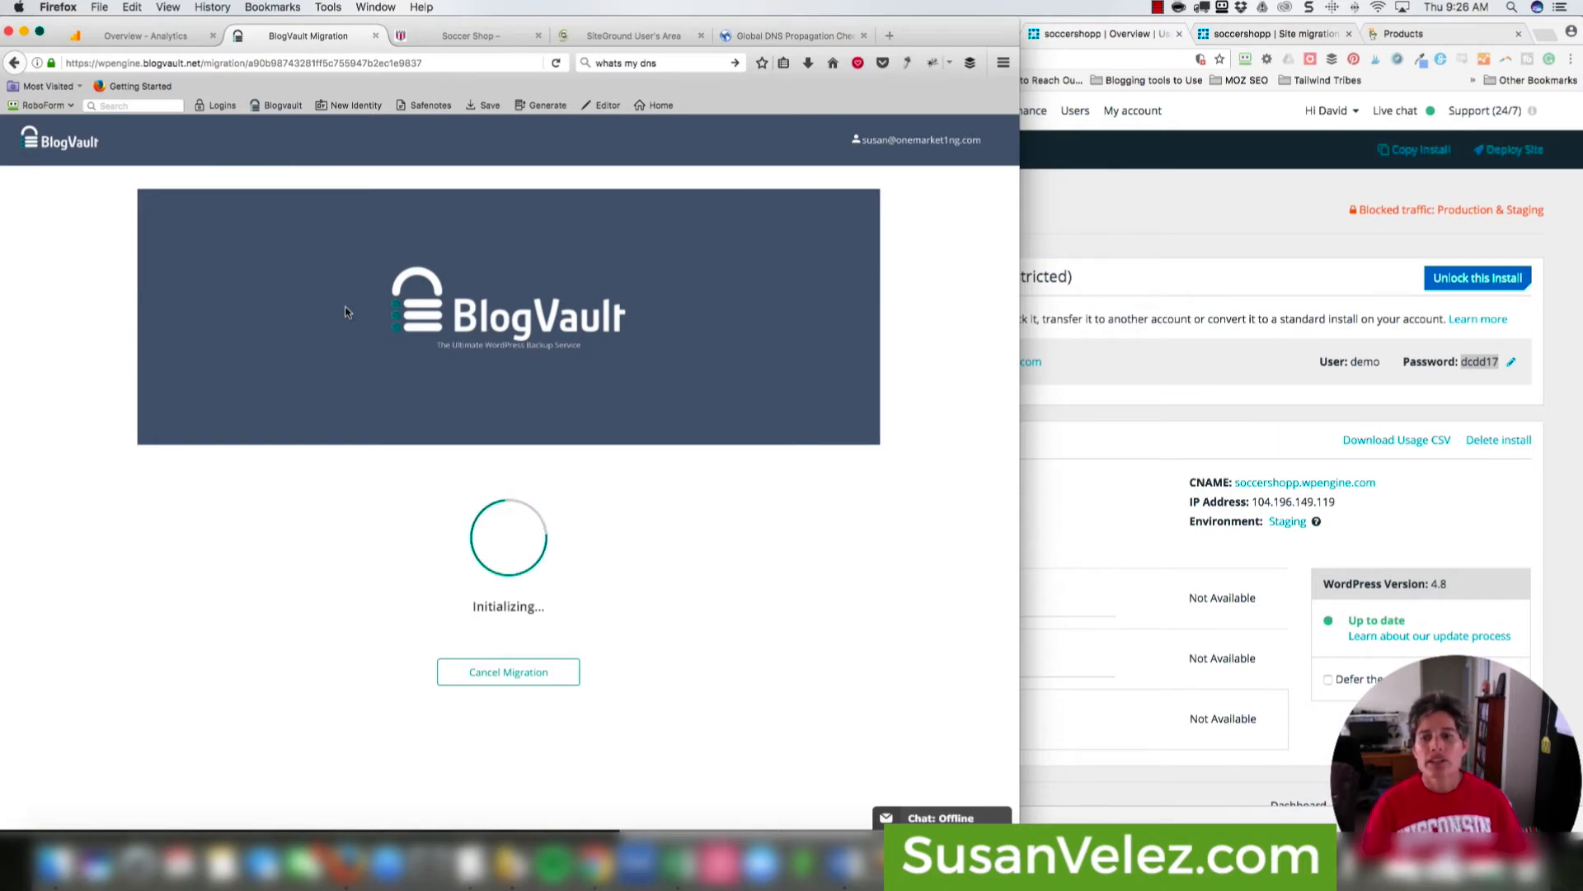
click(1225, 36)
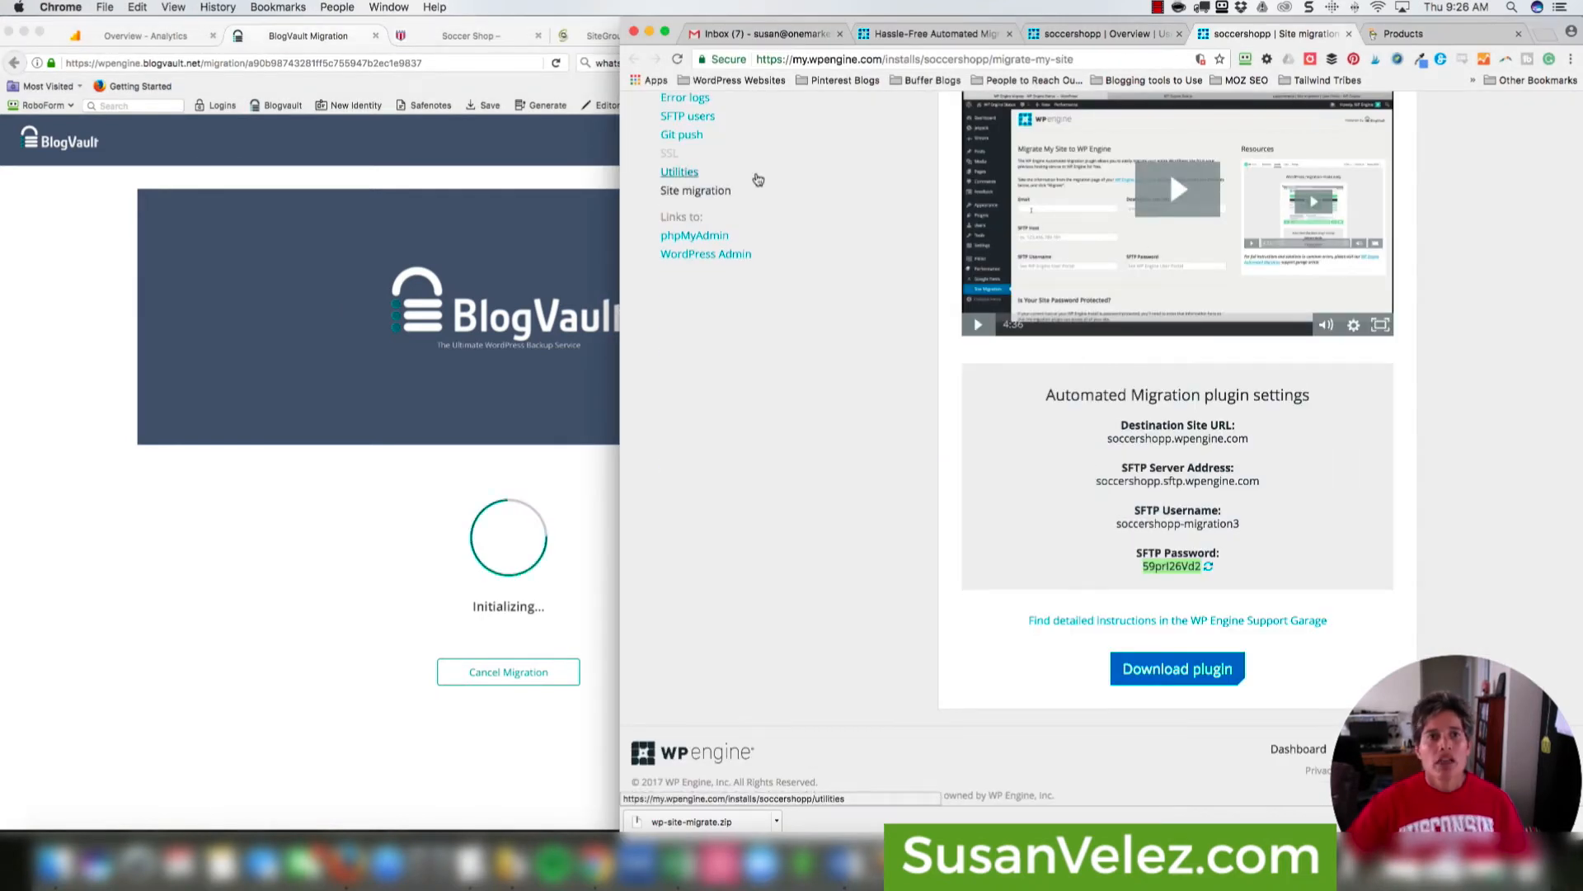
click(92, 217)
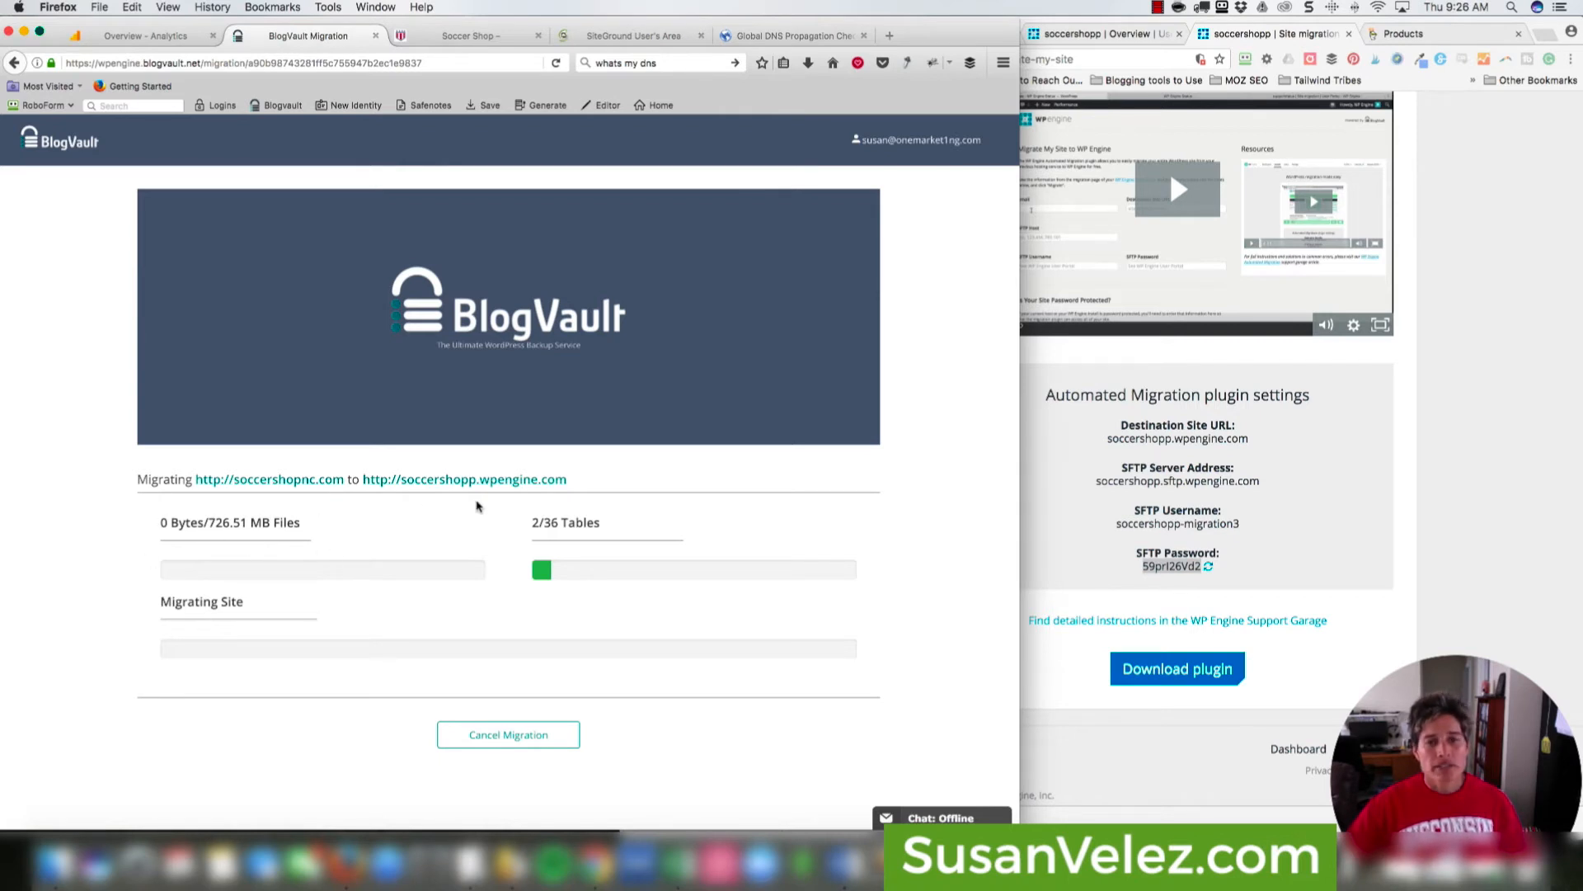
Select the soccershopp install's IP address 104.196.149.119 on its WP Engine Overview page.
click(1489, 513)
scroll(1440, 505, up, 3)
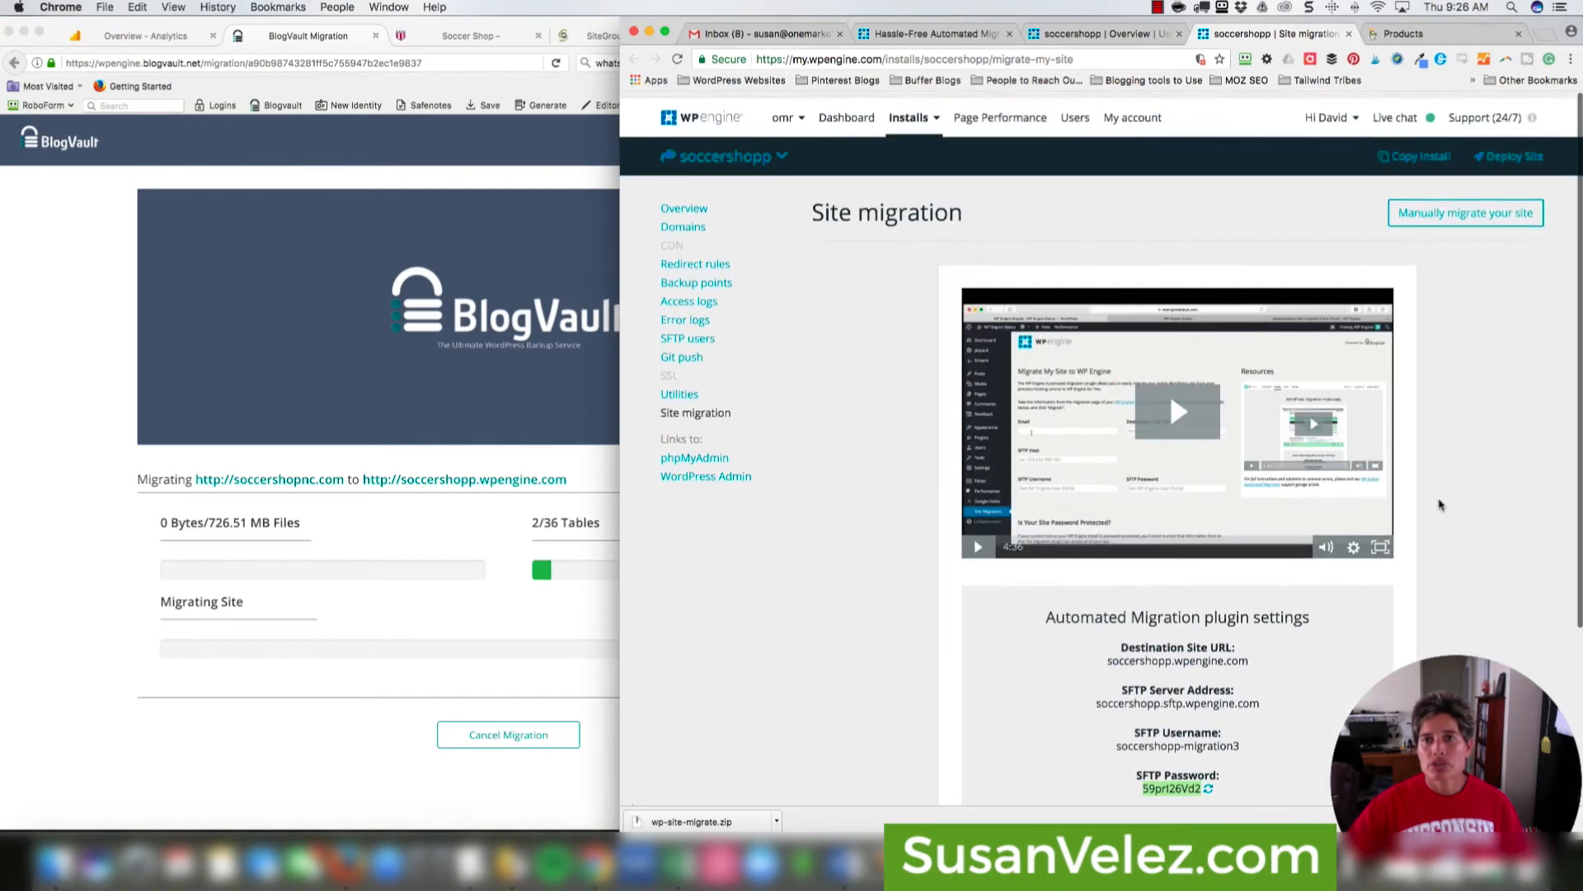
click(1110, 34)
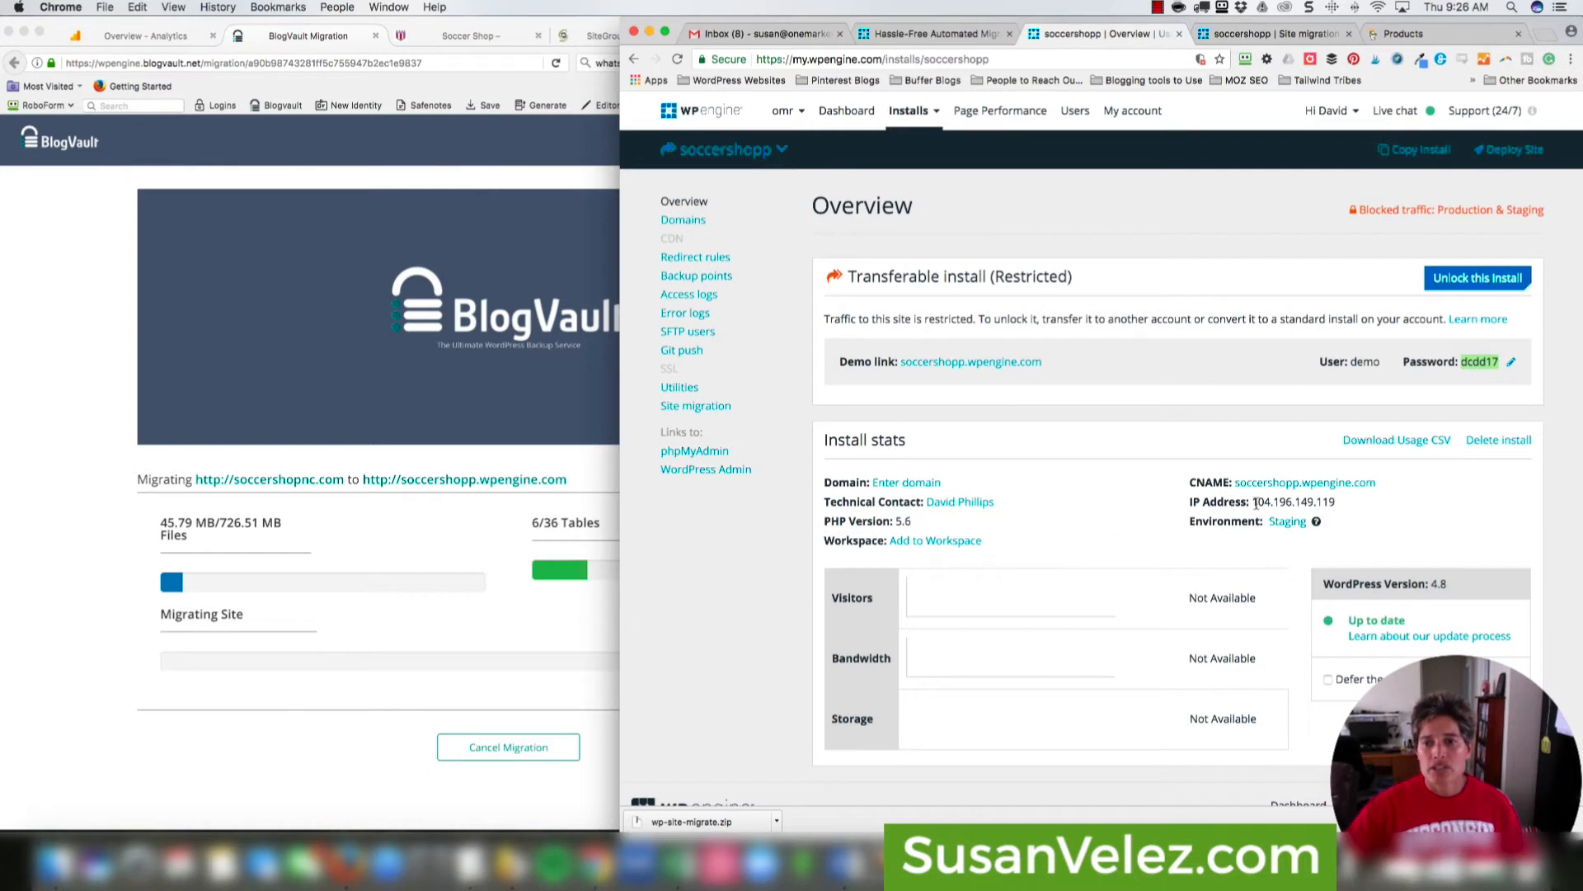
drag(1254, 502, 1336, 499)
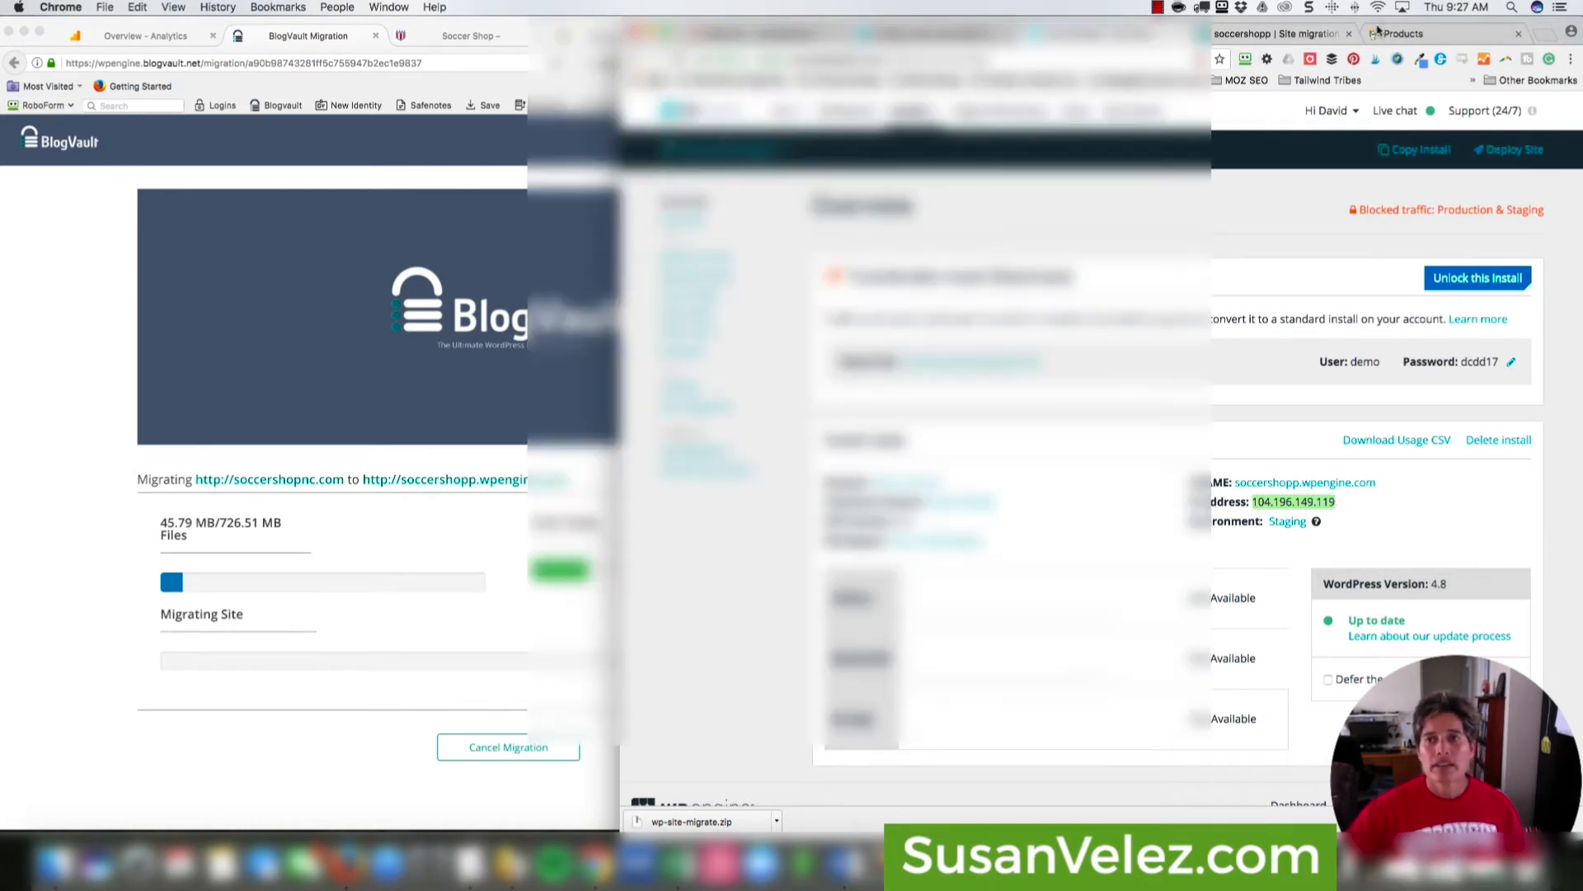
Open soccershopnc.com's GoDaddy DNS settings and select the current A record IP 109.73.235.220.
click(1402, 34)
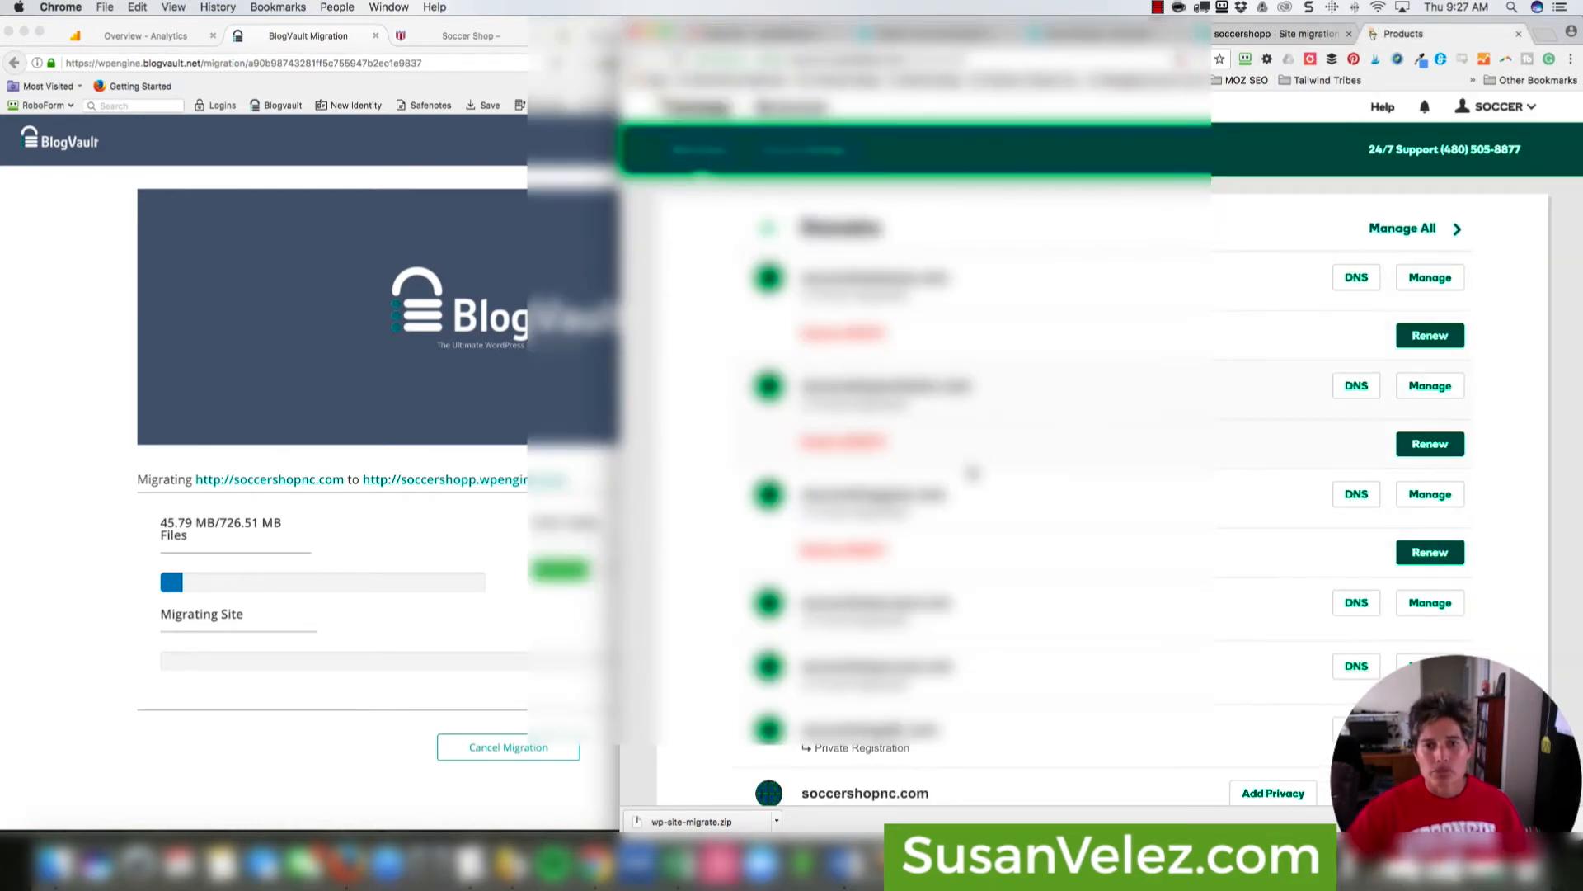
scroll(973, 473, down, 3)
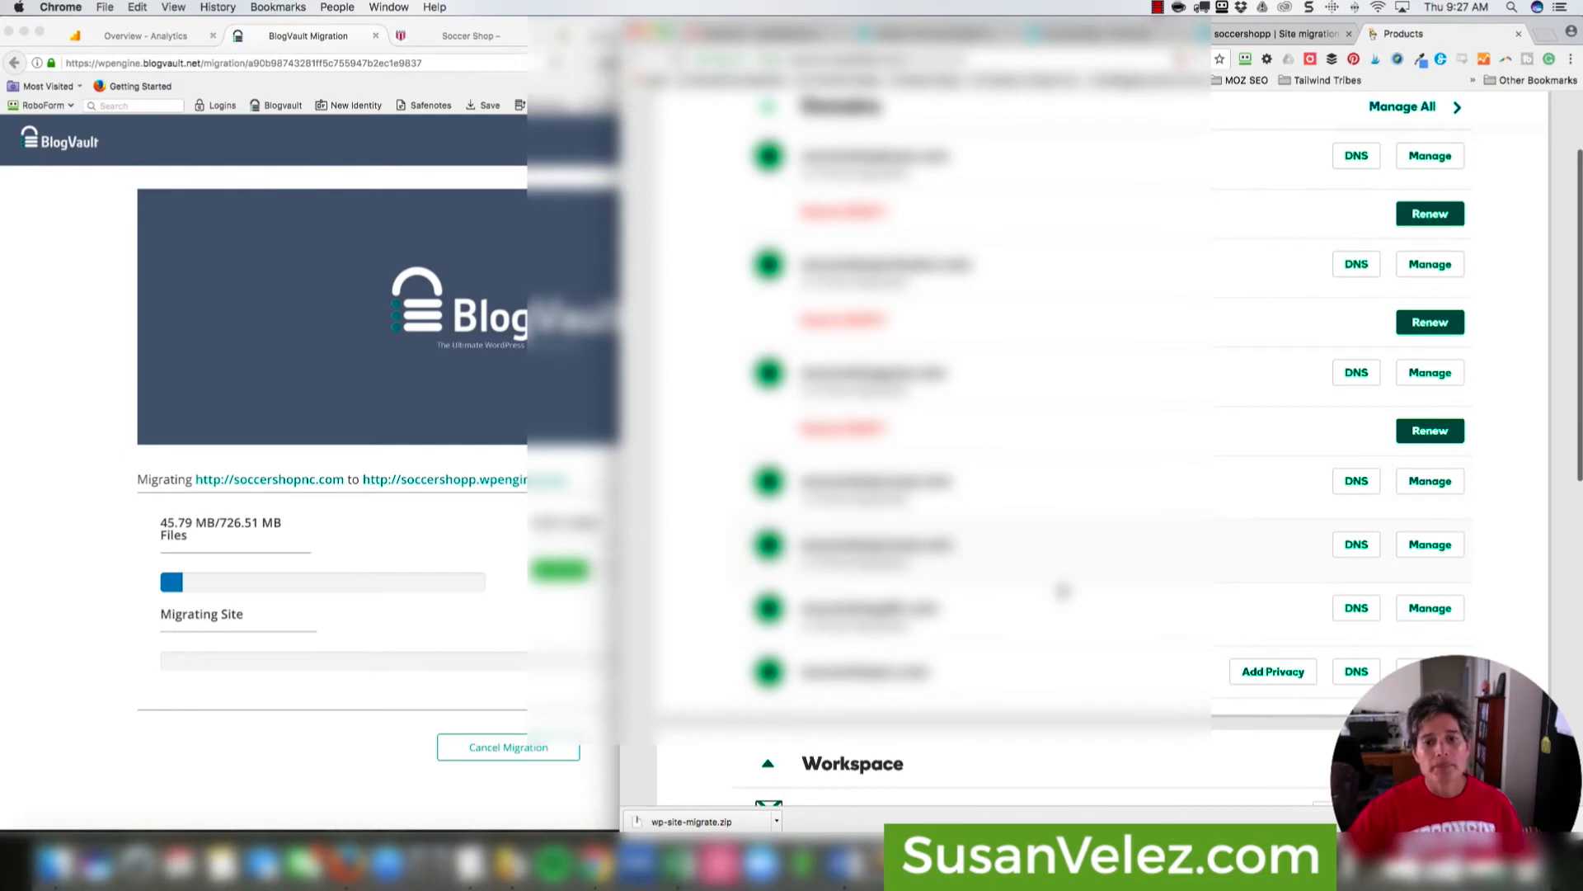
click(1355, 673)
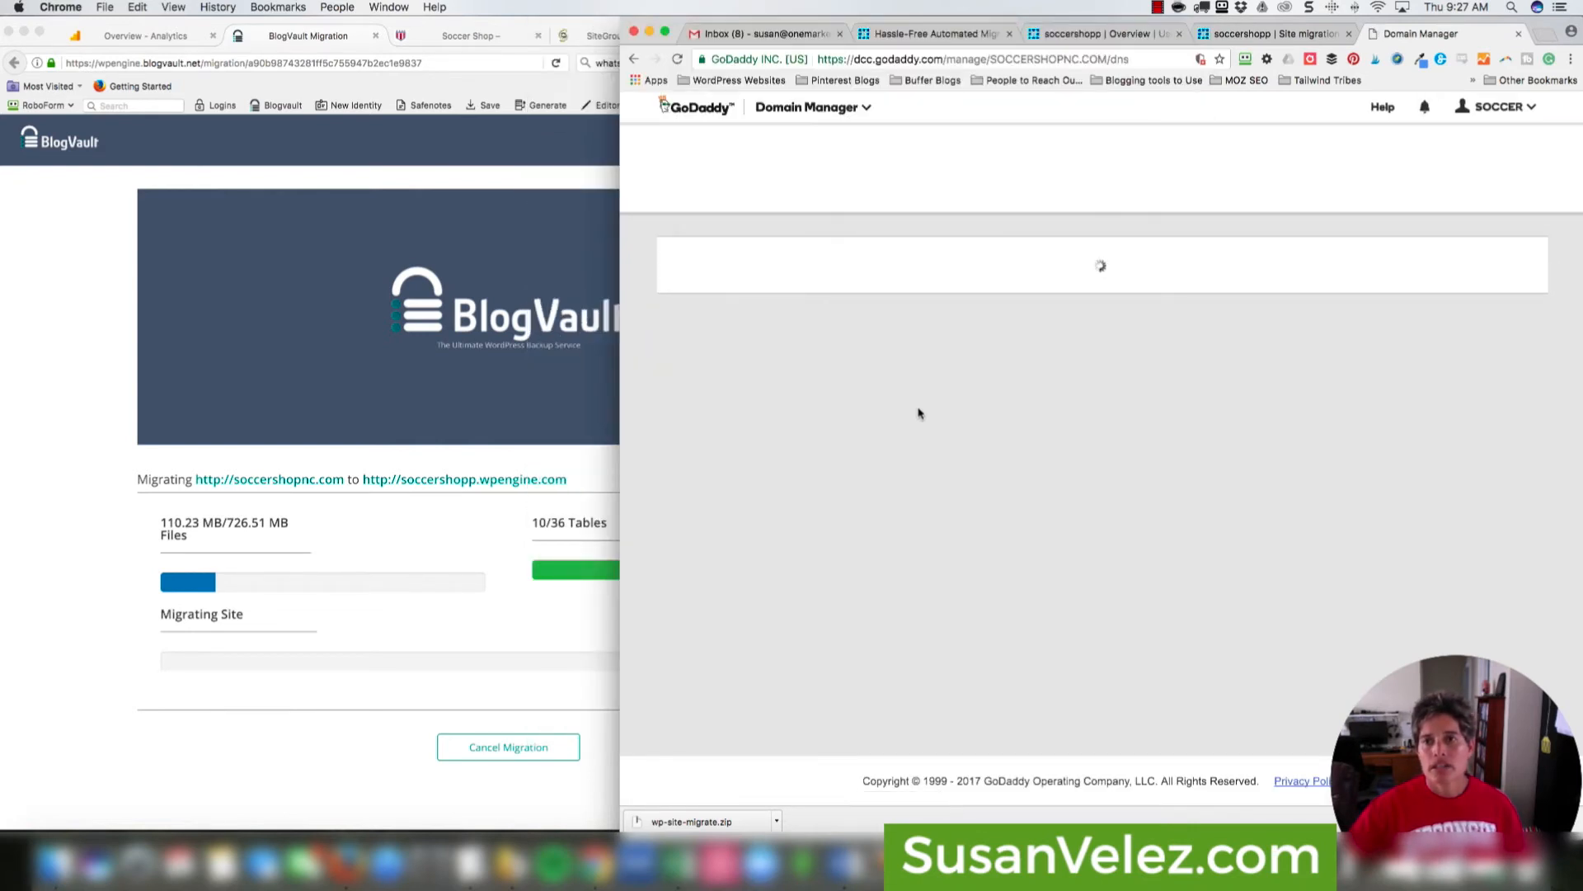
scroll(925, 251, down, 4)
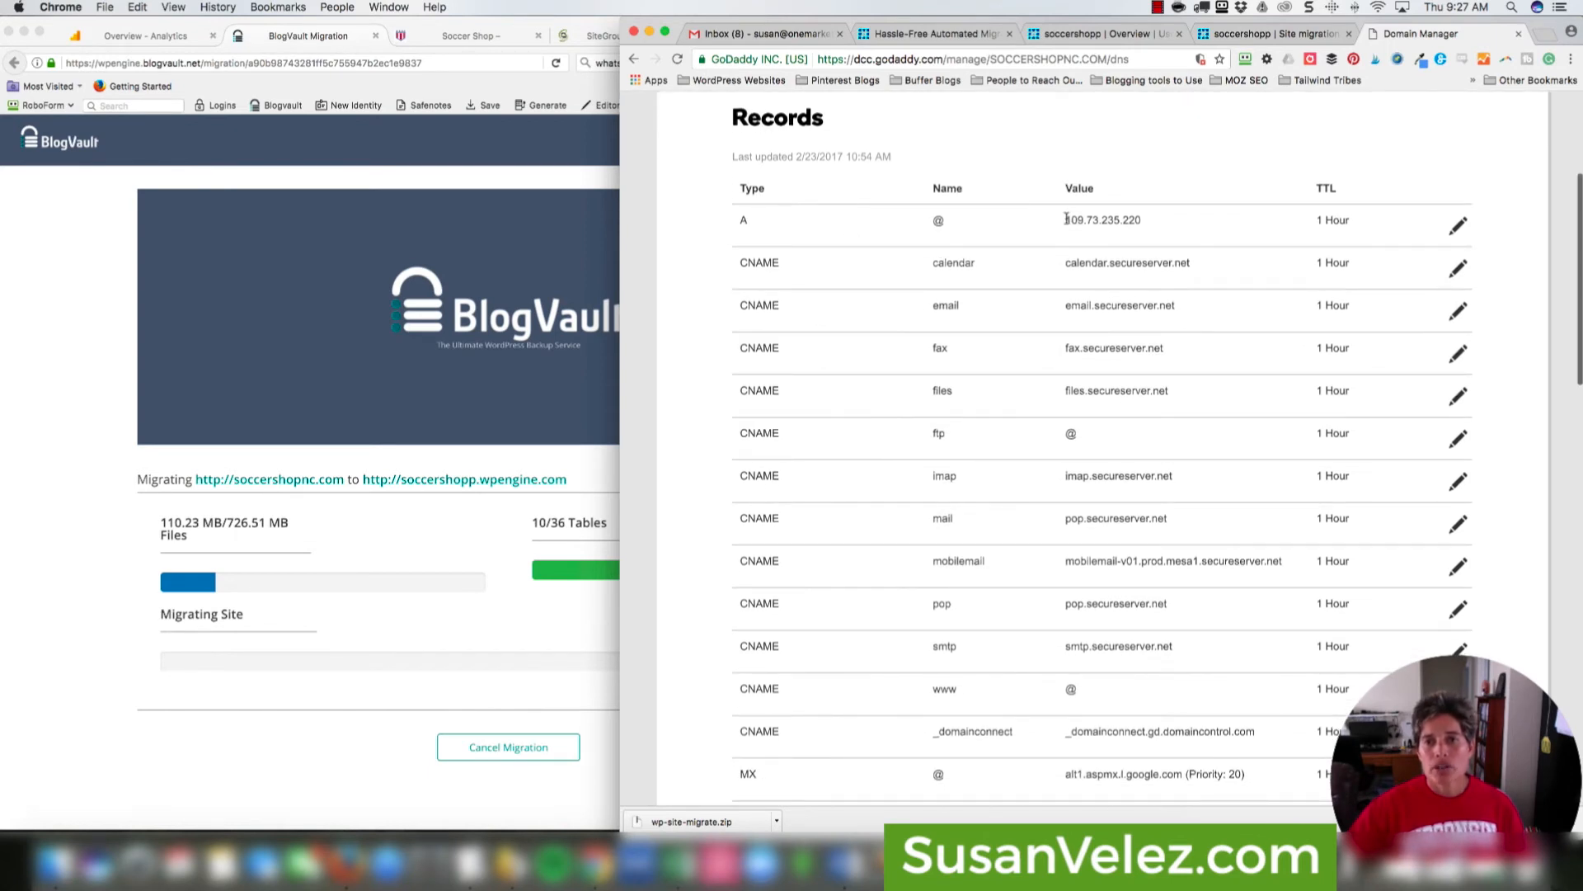
drag(1066, 219, 1138, 217)
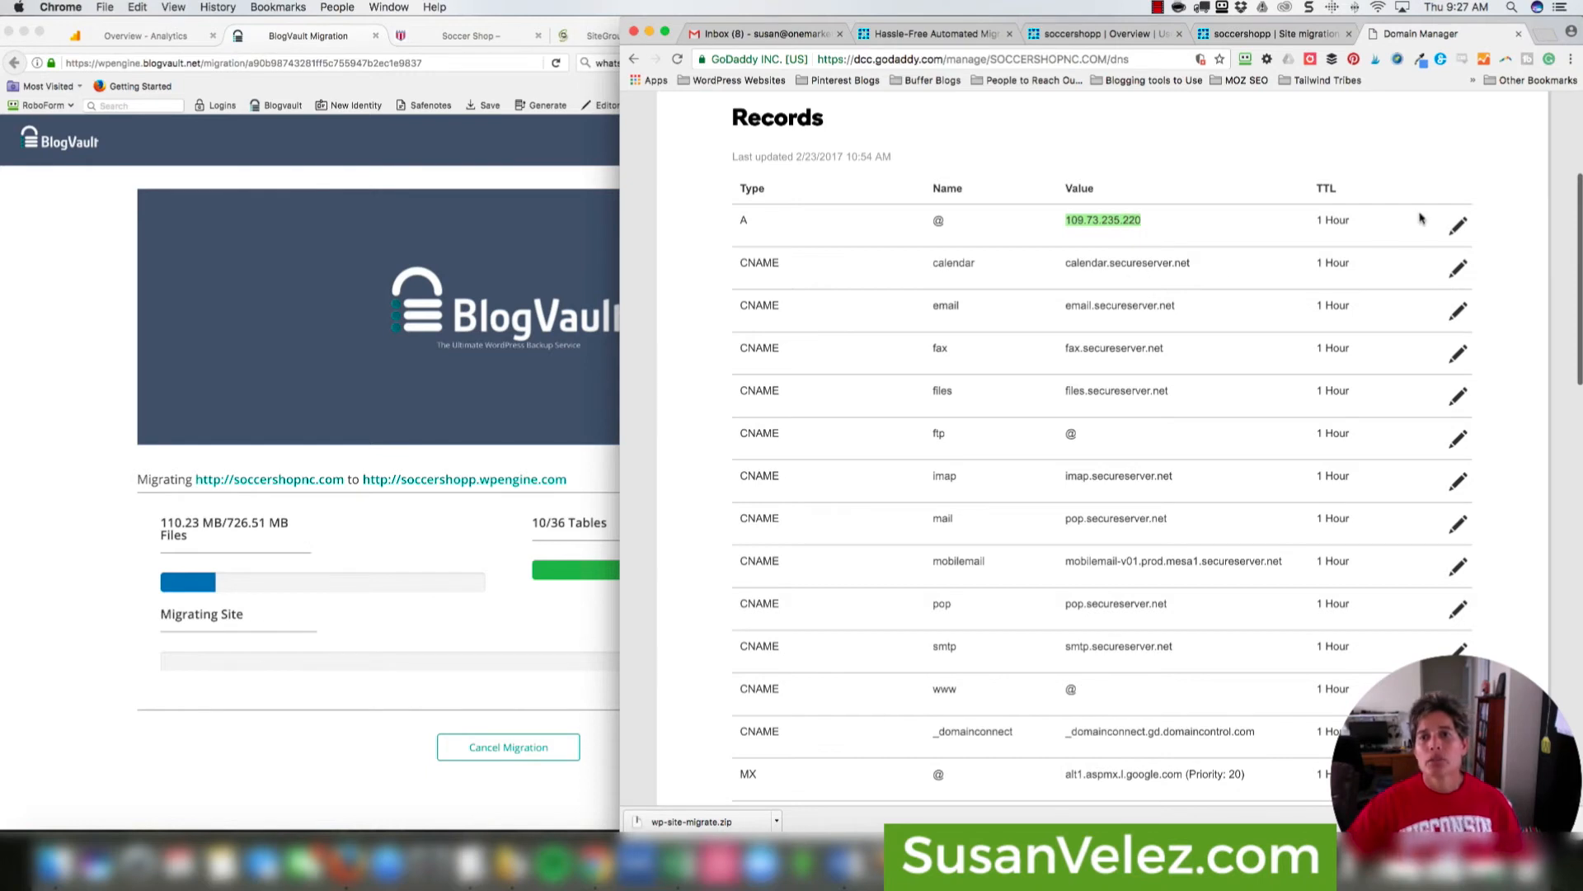
Cancel the A-record edit without changes and return to WP Engine's Site migration page.
click(1458, 225)
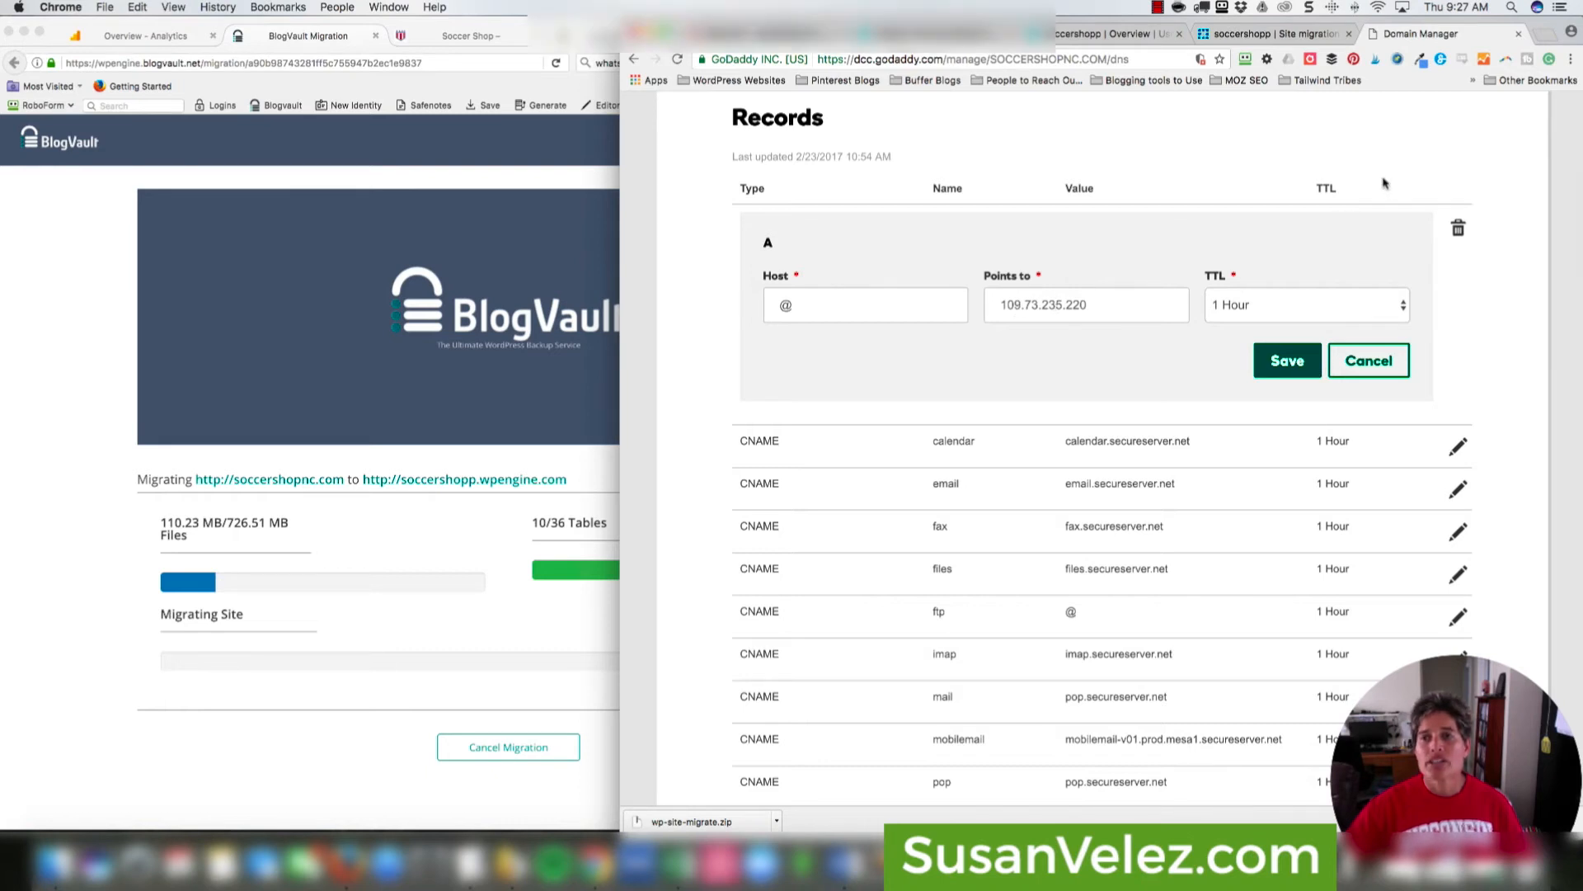
scroll(1385, 183, up, 5)
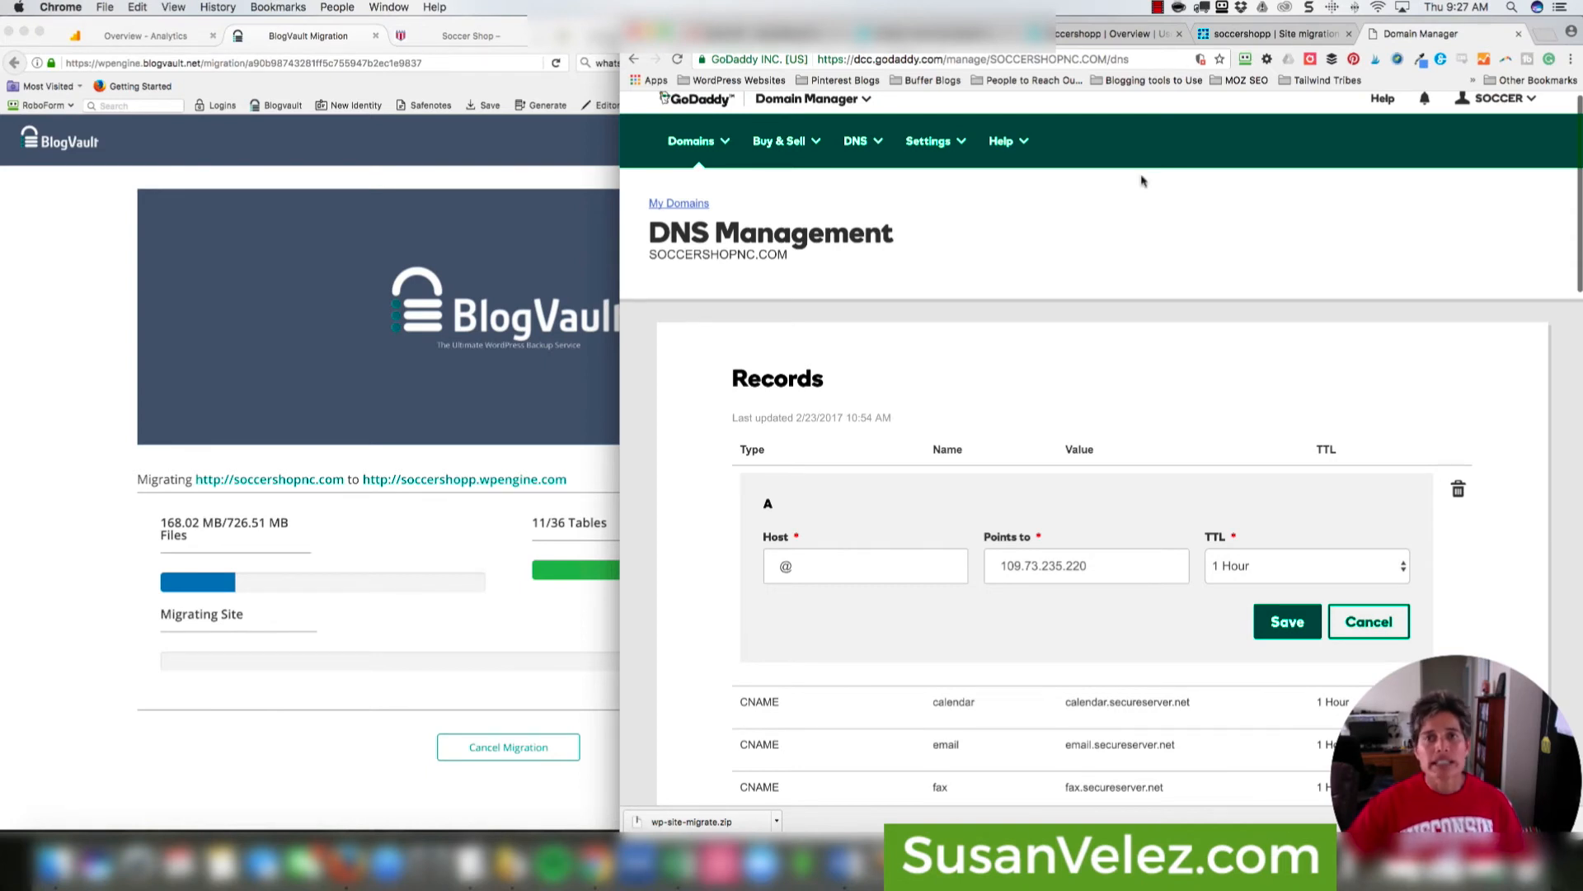
scroll(1239, 260, down, 1)
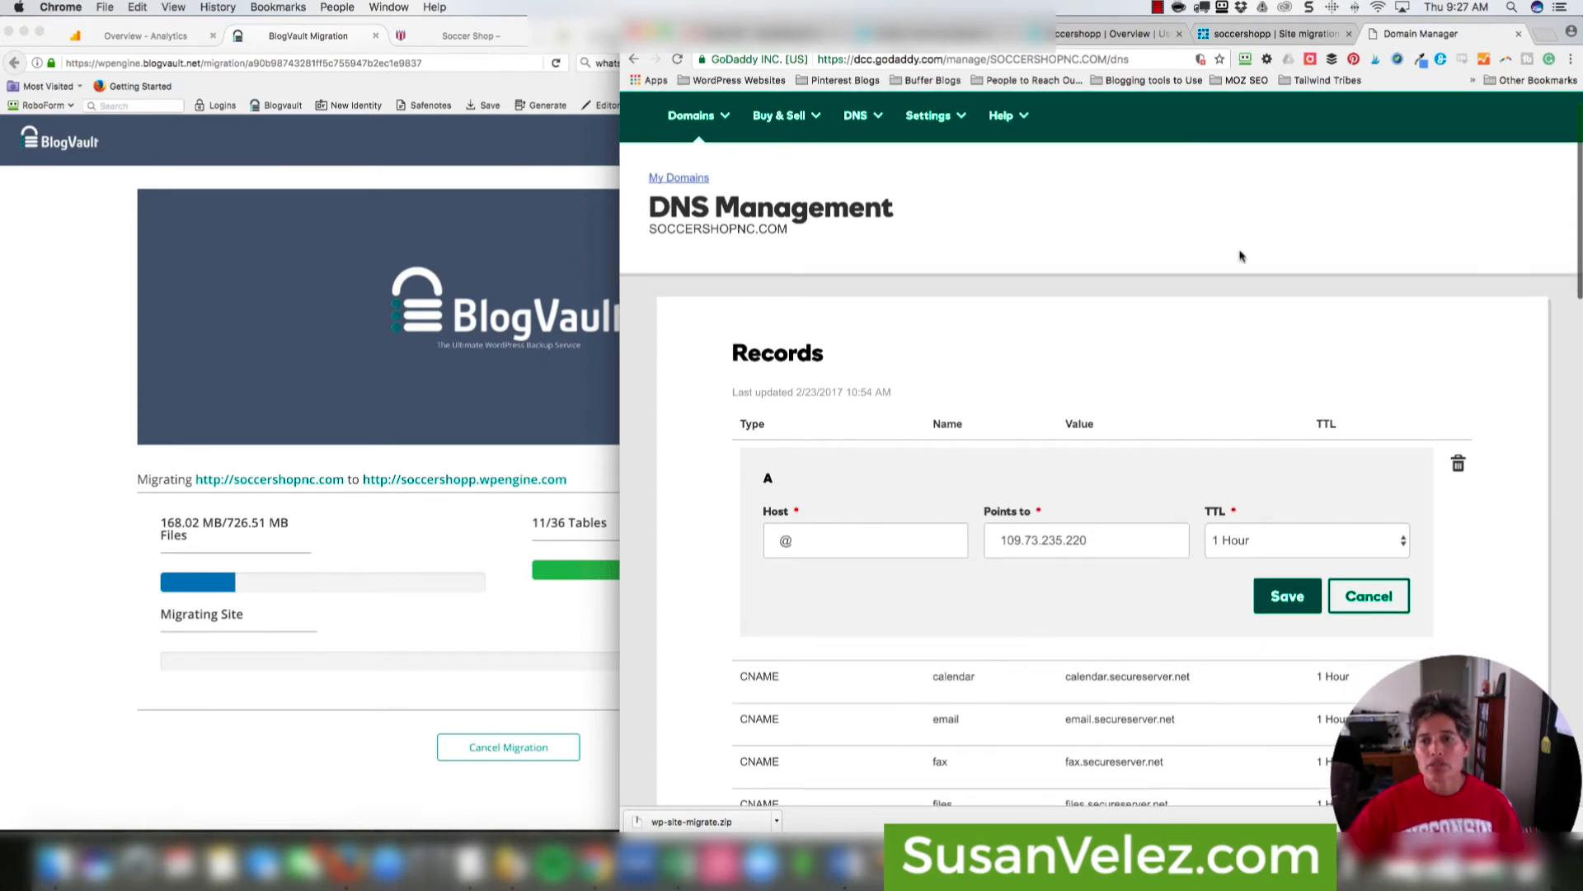
click(1369, 597)
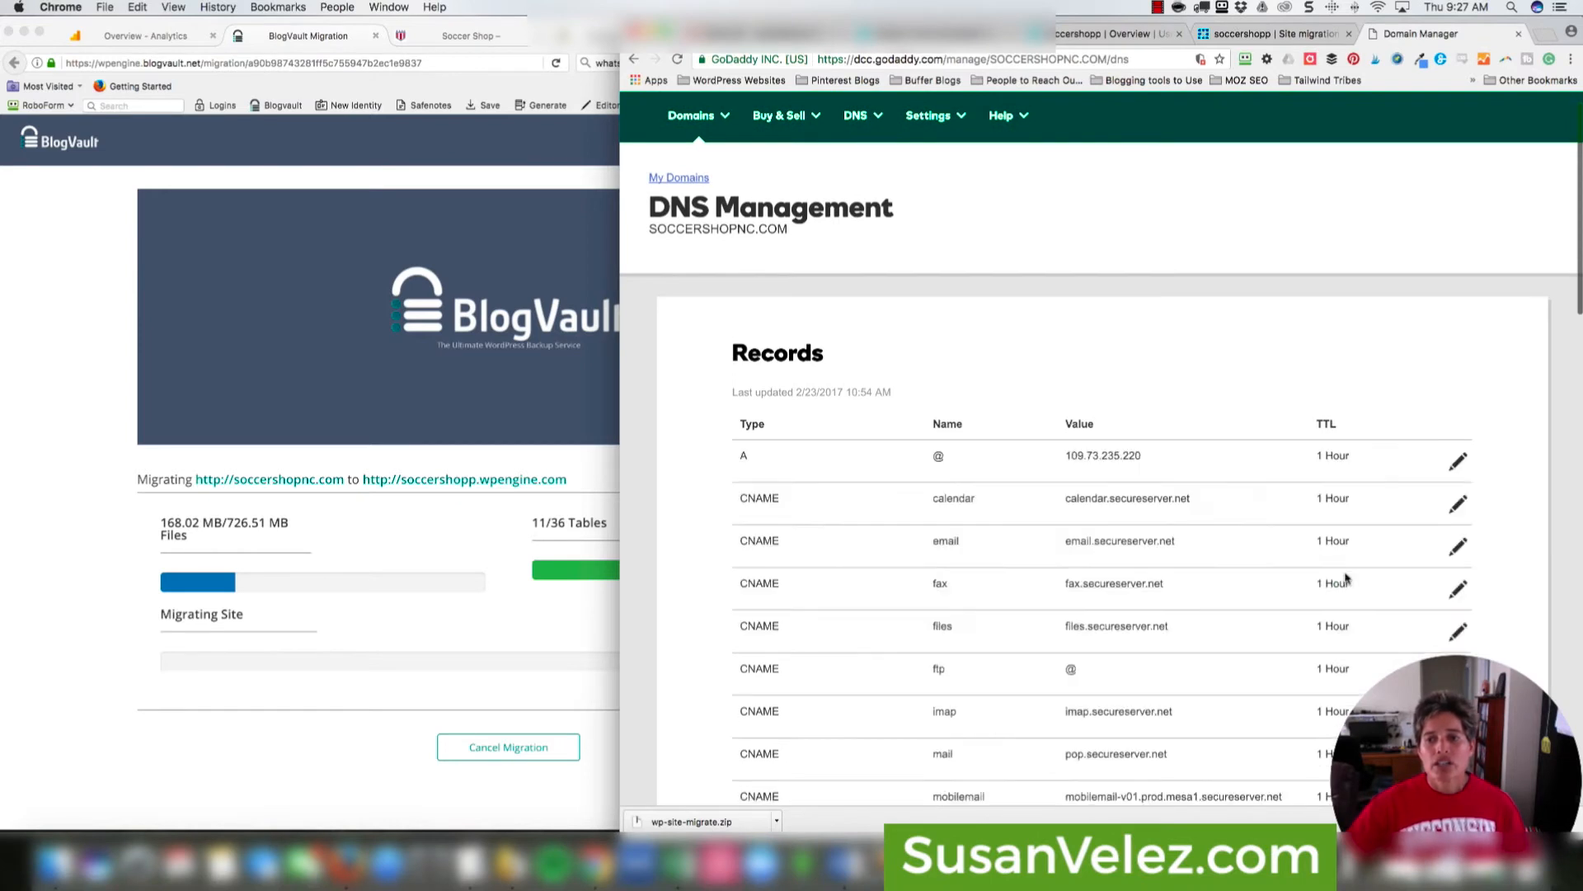
click(1266, 34)
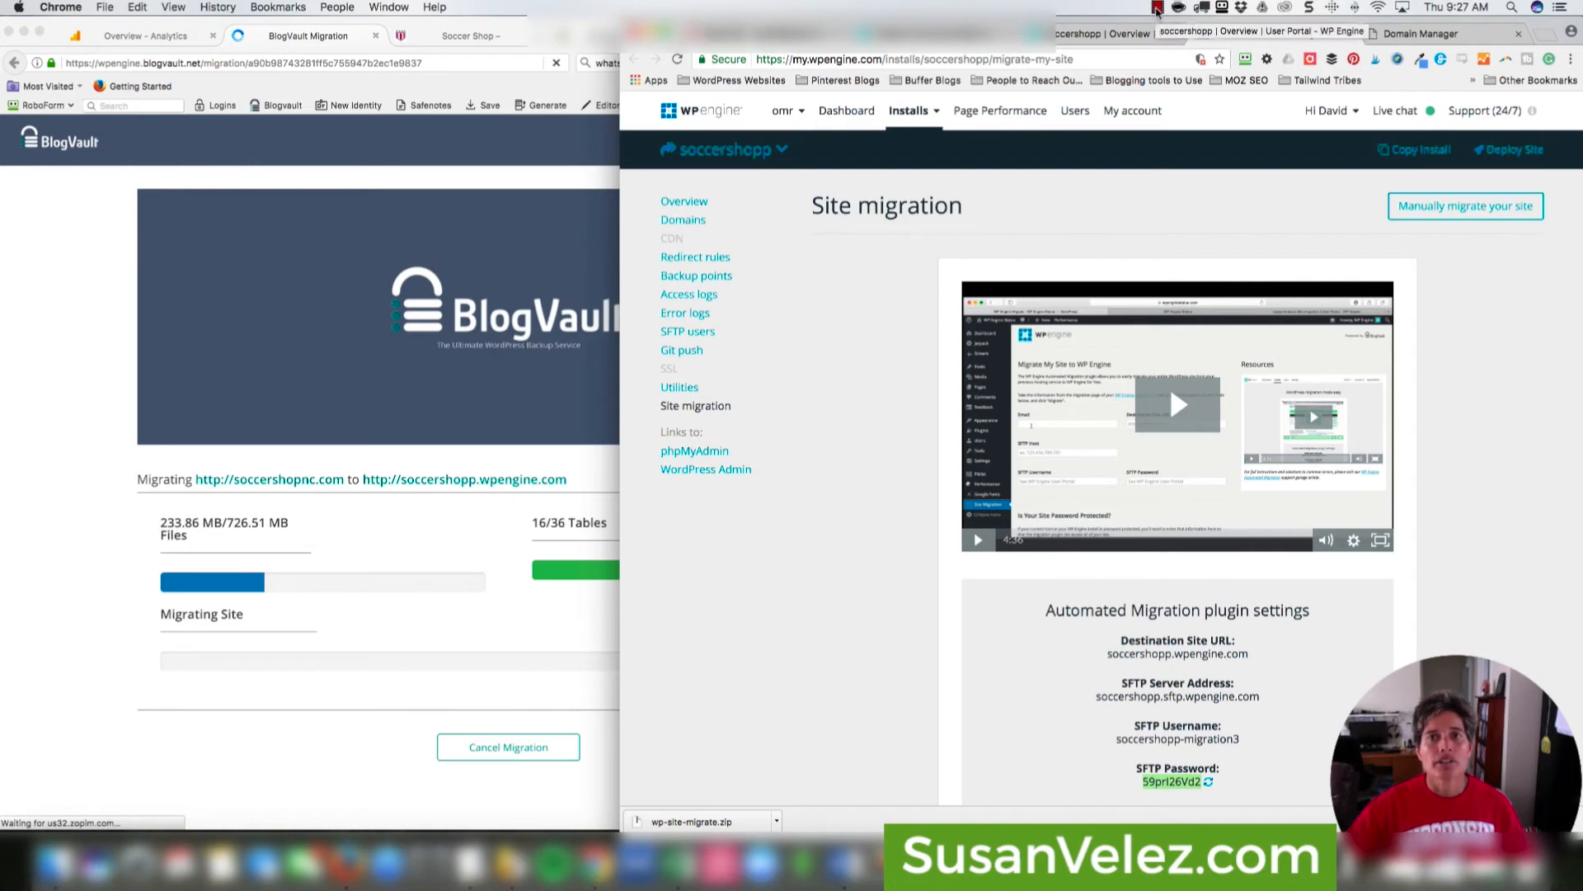
Bring the completed BlogVault migration forward and visit the migrated site on WP Engine.
click(1157, 9)
click(1177, 42)
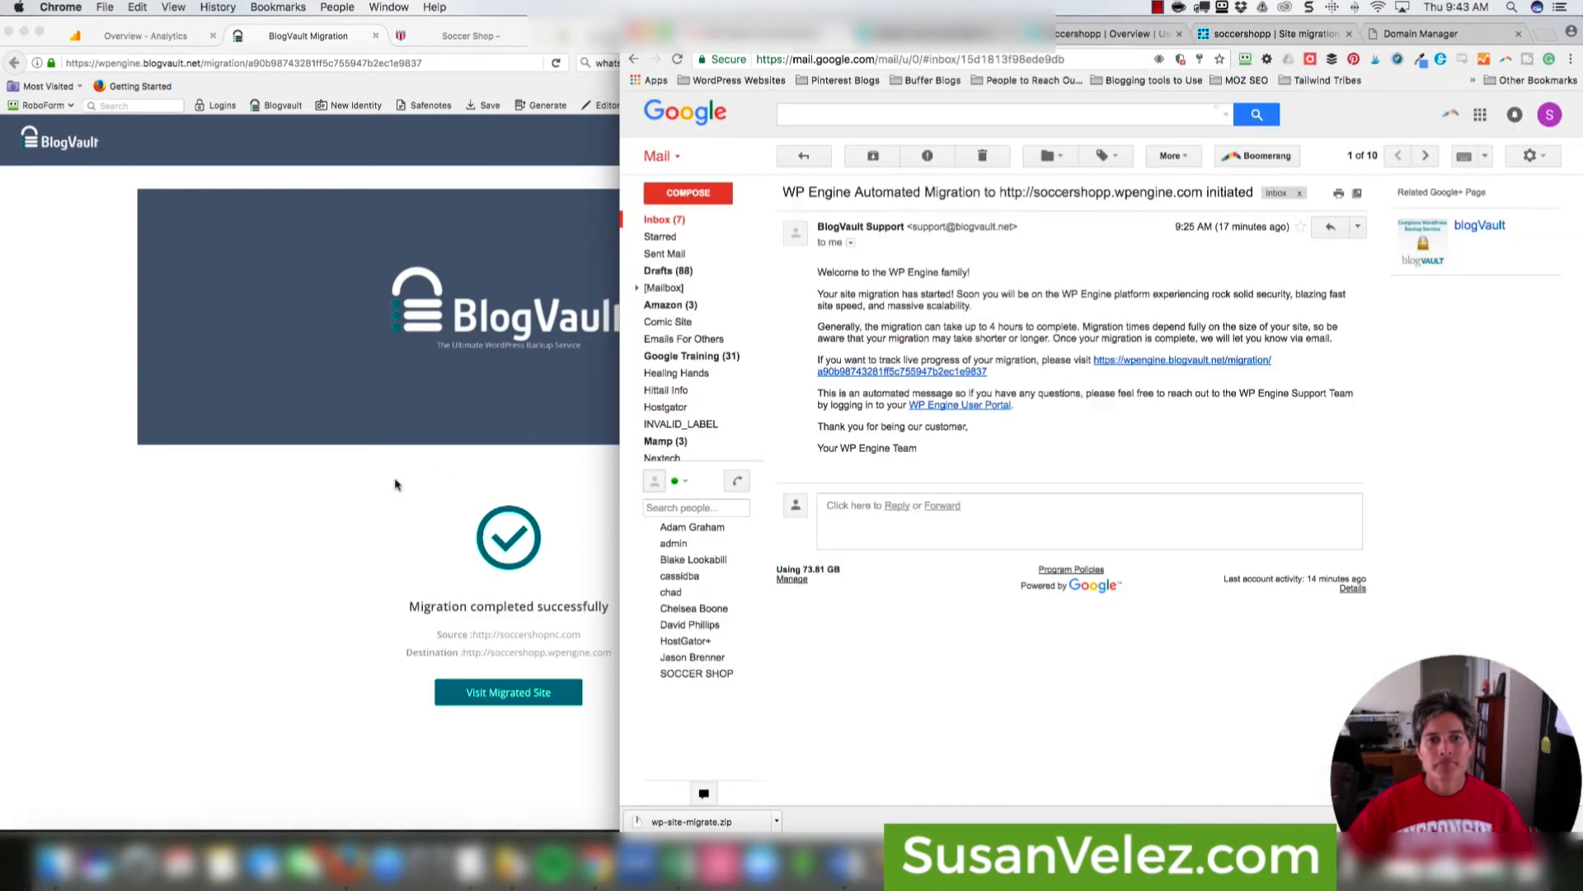
click(428, 480)
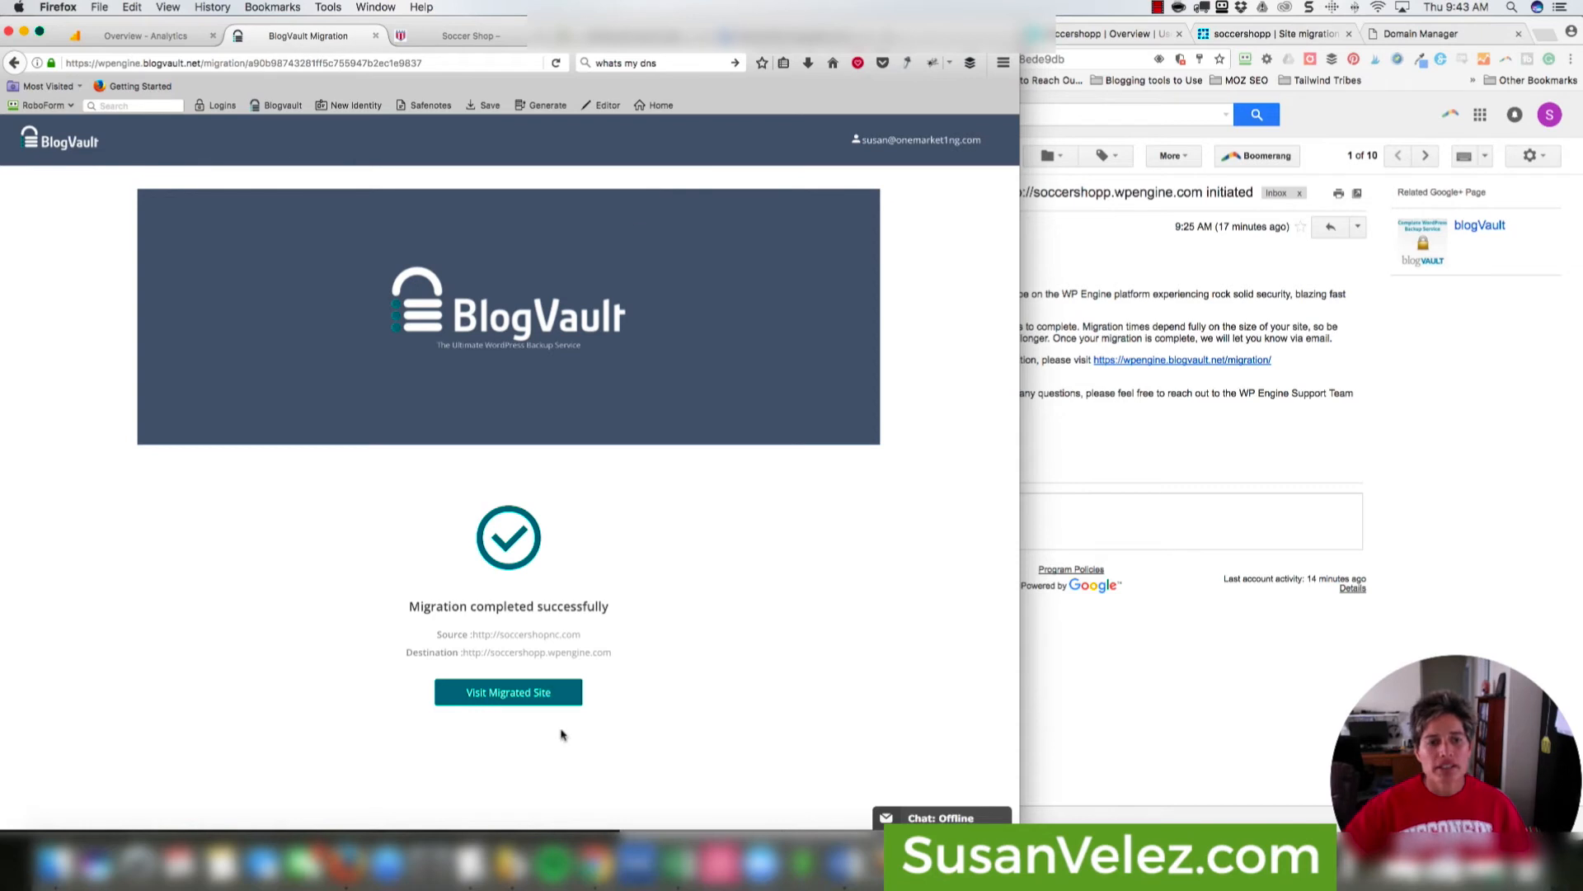
click(531, 701)
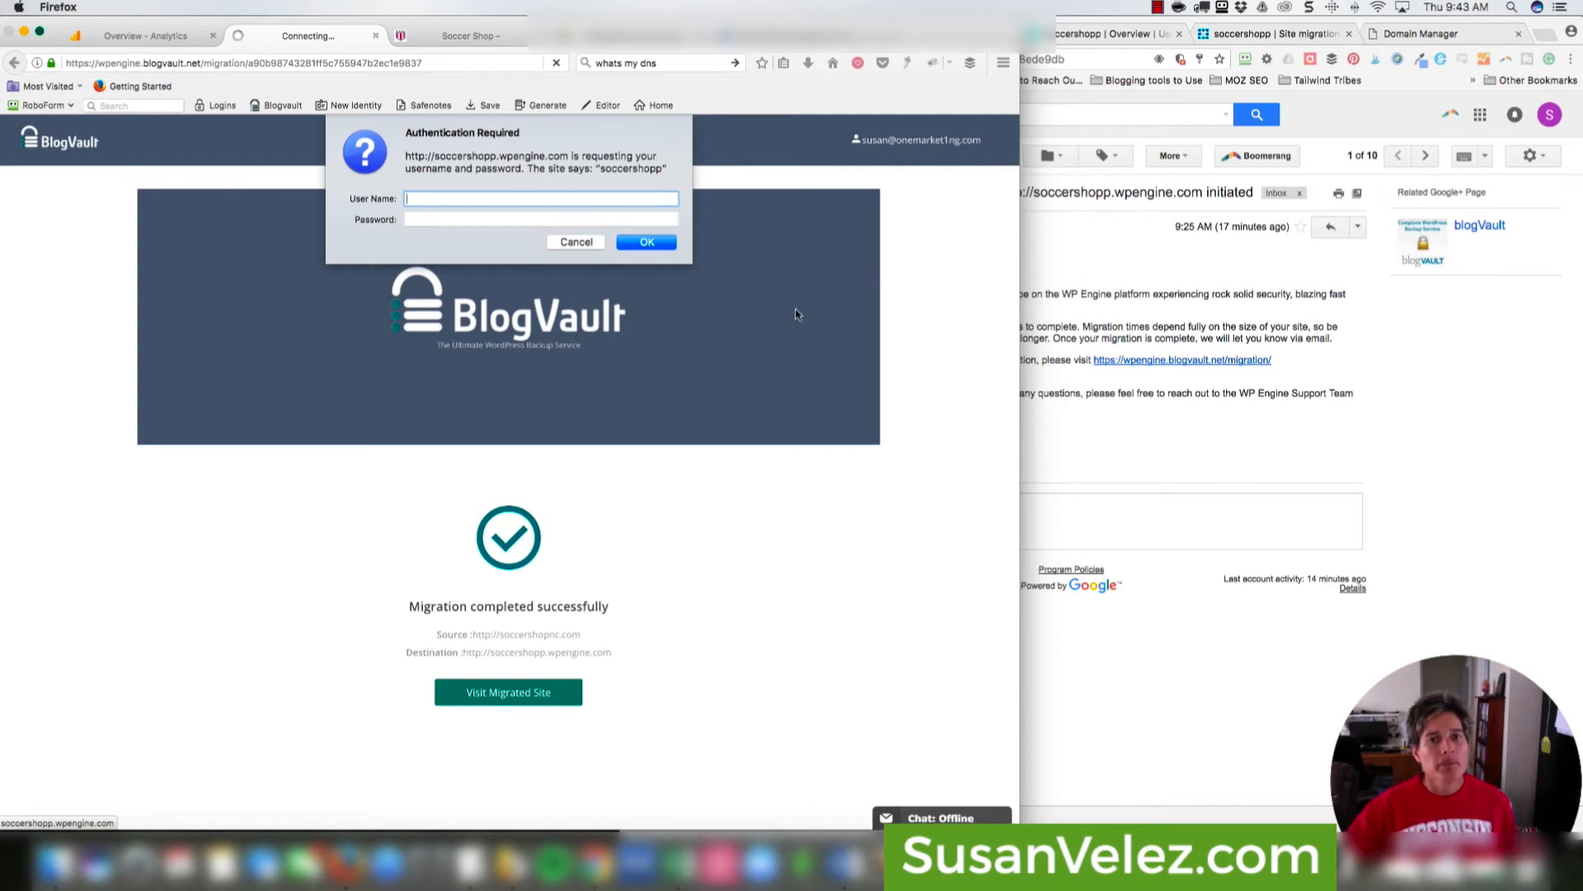
Open WP Engine's install overview from the migration email and select the demo password.
click(1330, 330)
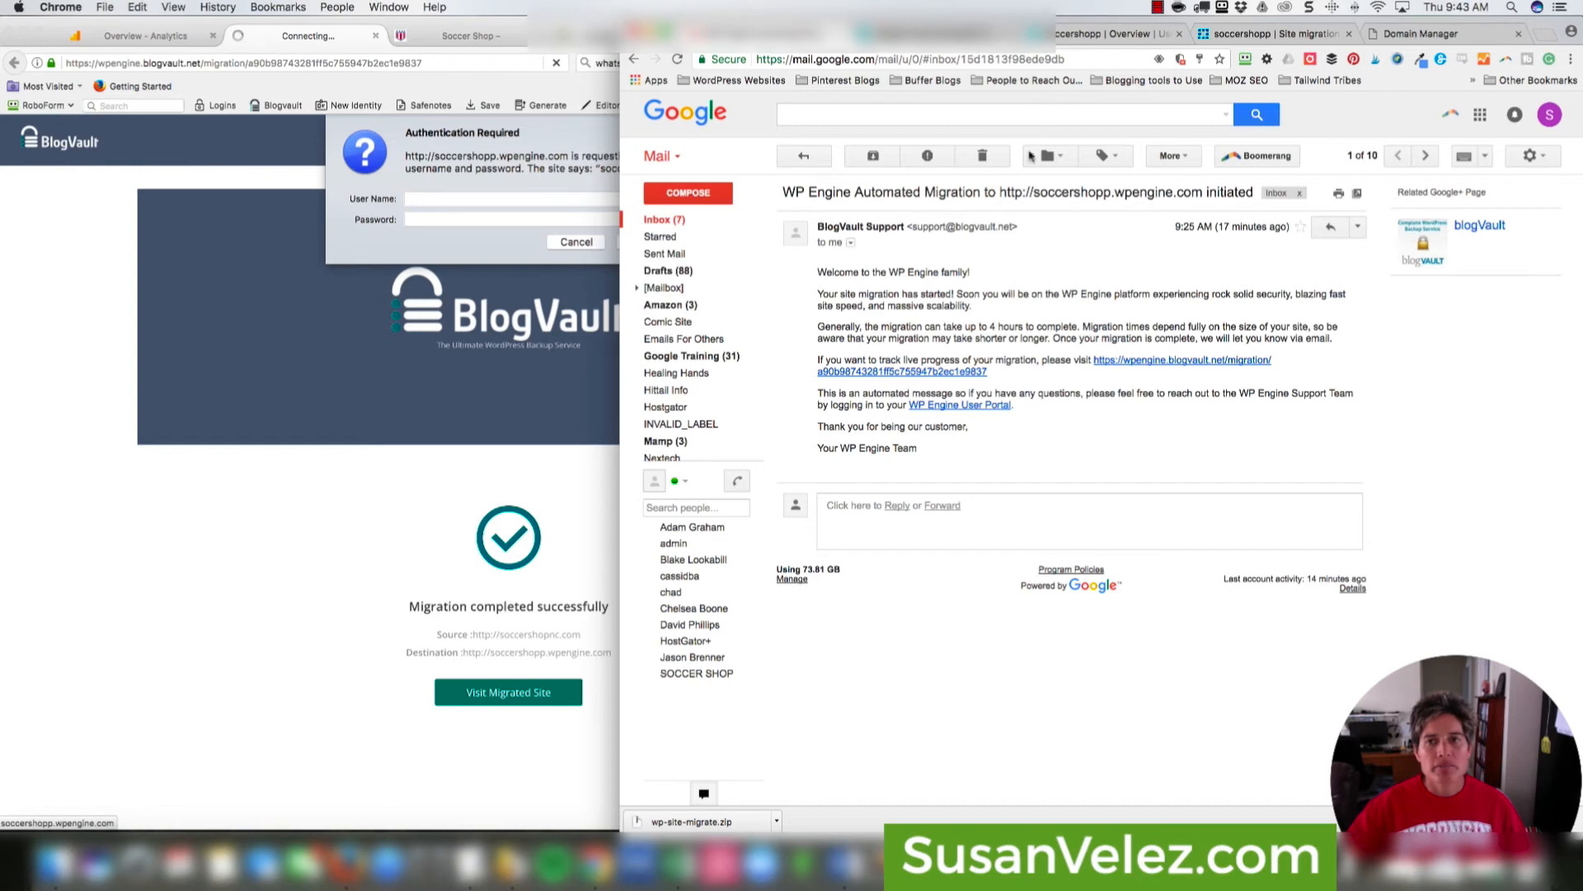
click(1082, 35)
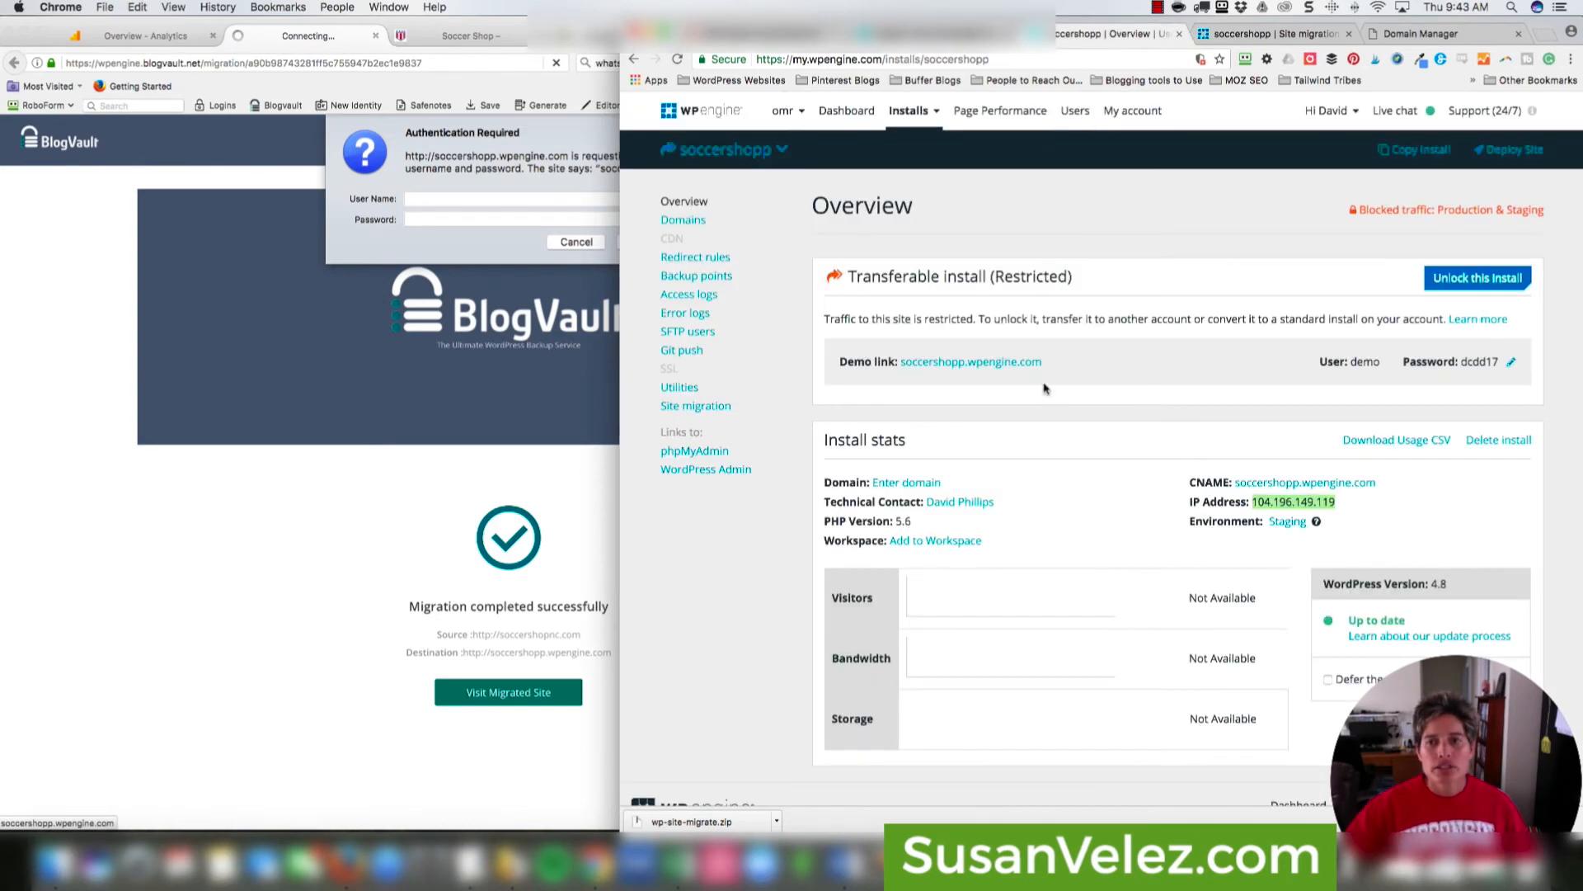
drag(1465, 361, 1497, 359)
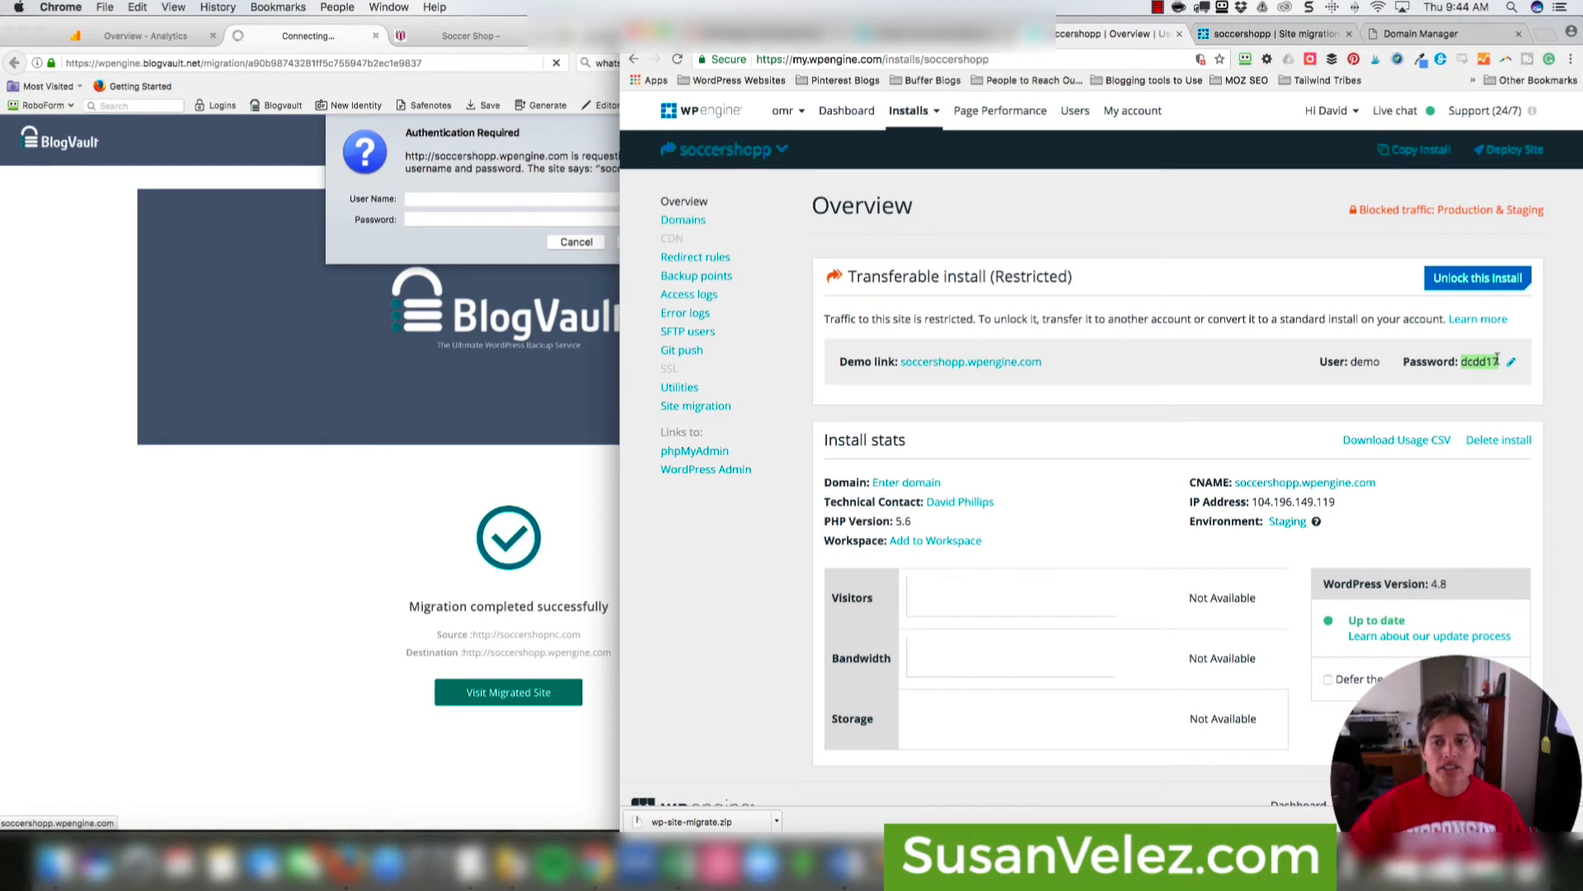
Pass the demo login, review the soccershopp.wpengine.com homepage, and select its address.
click(548, 201)
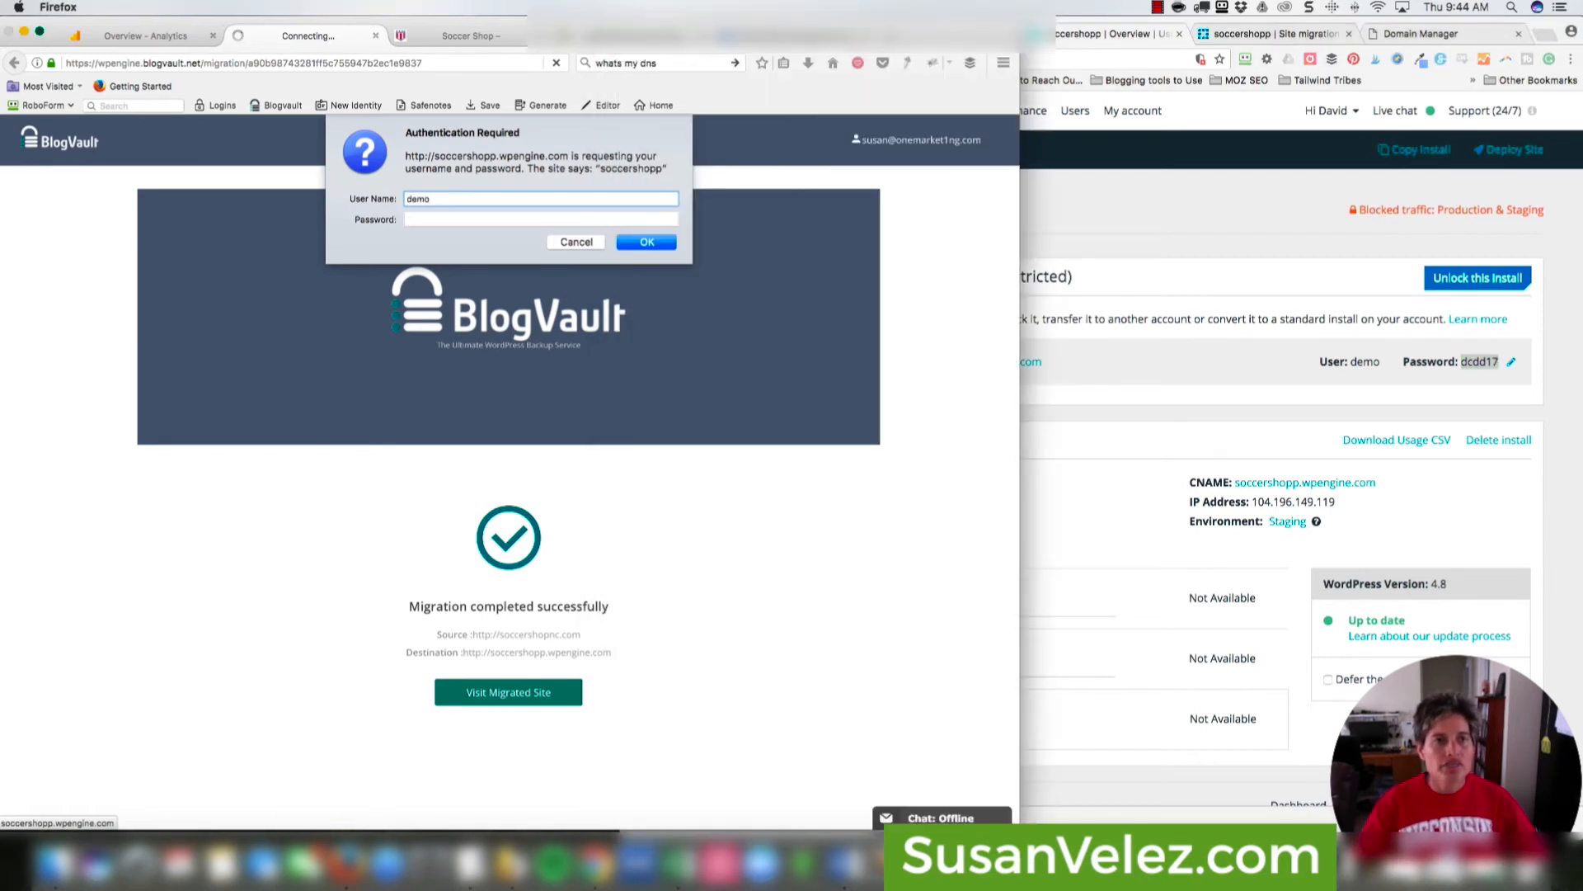
key(Tab)
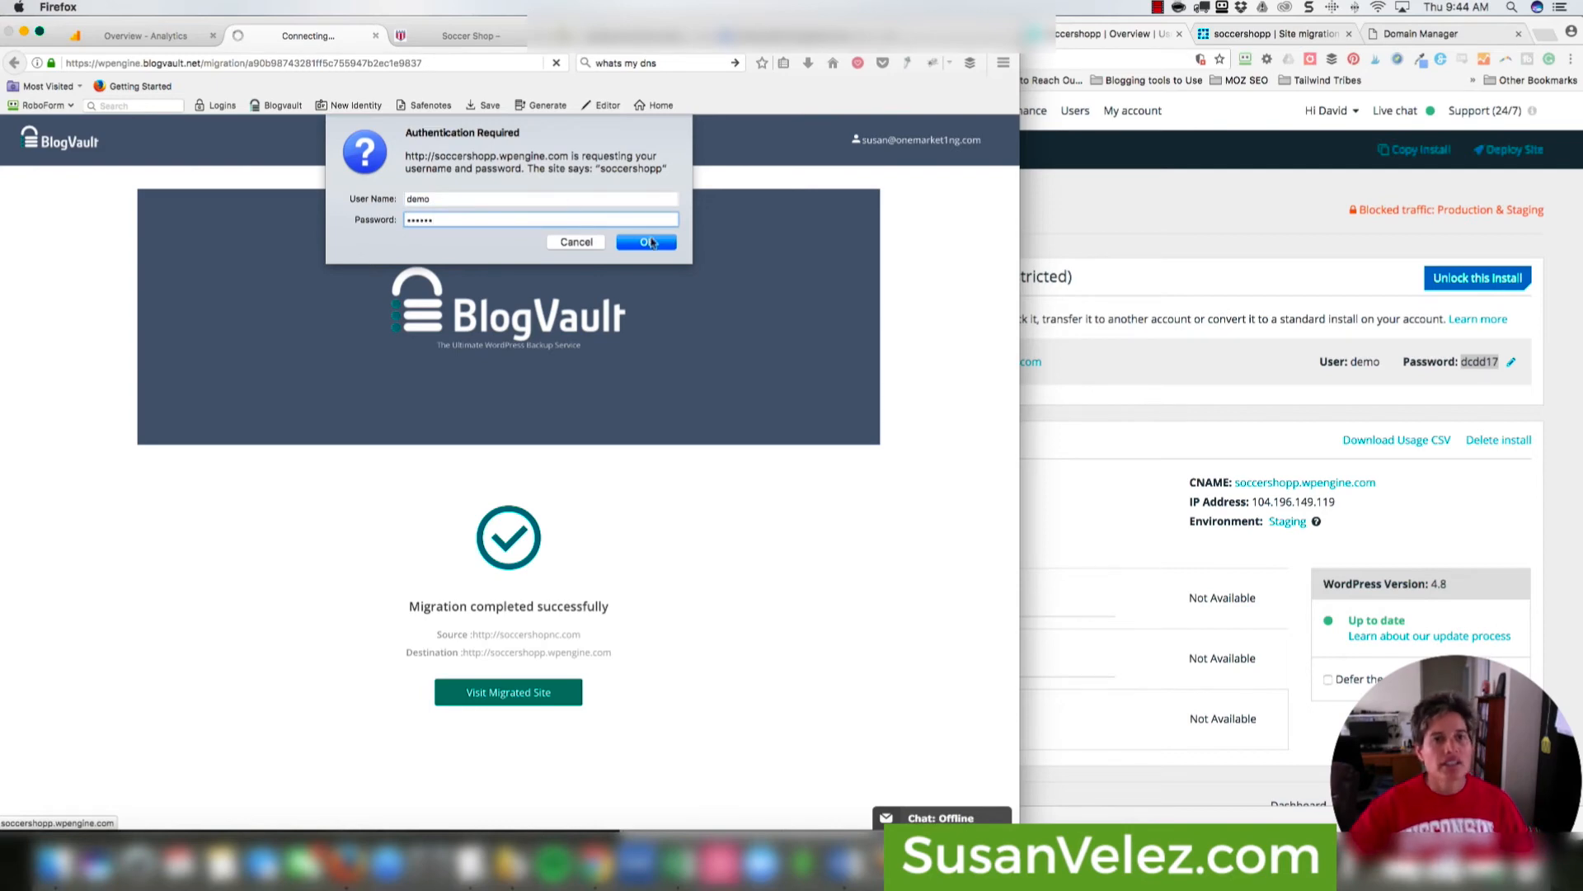
click(649, 242)
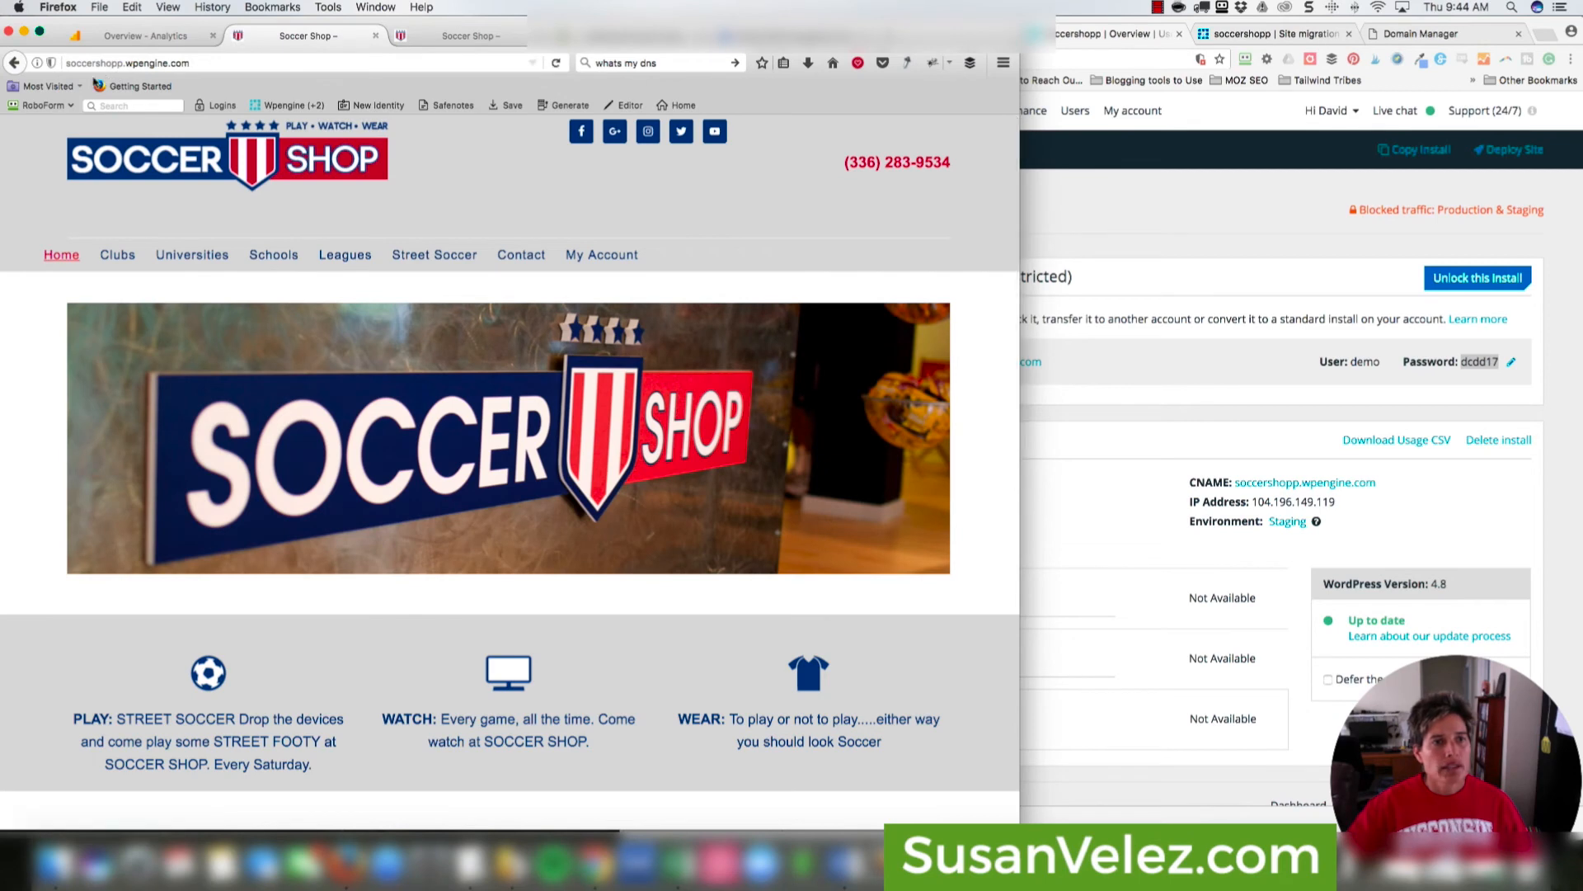
scroll(246, 309, down, 10)
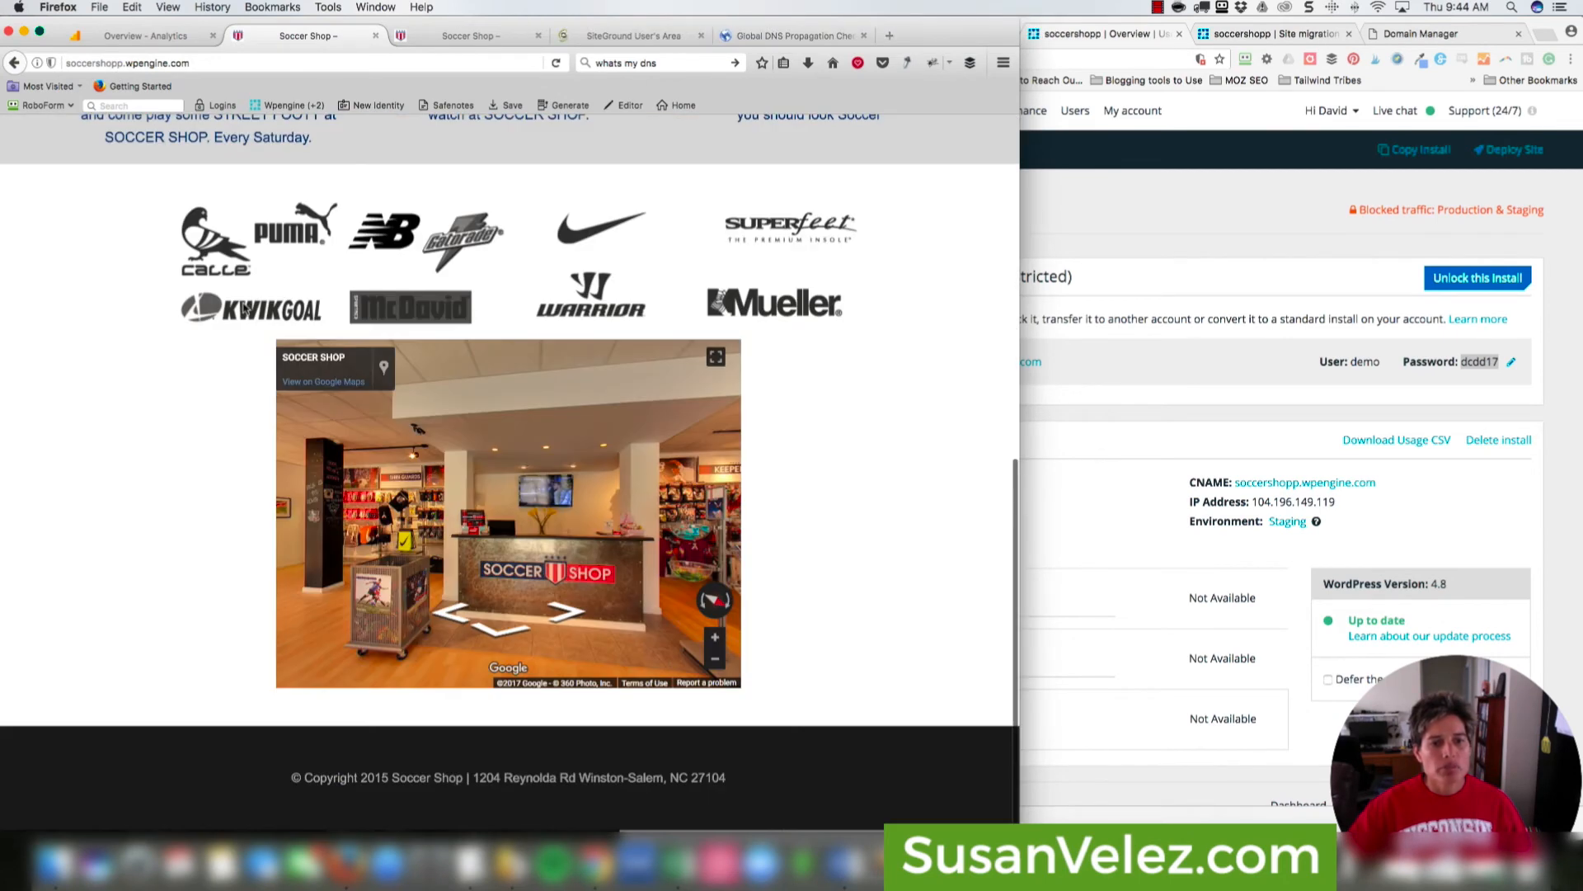
scroll(246, 309, up, 10)
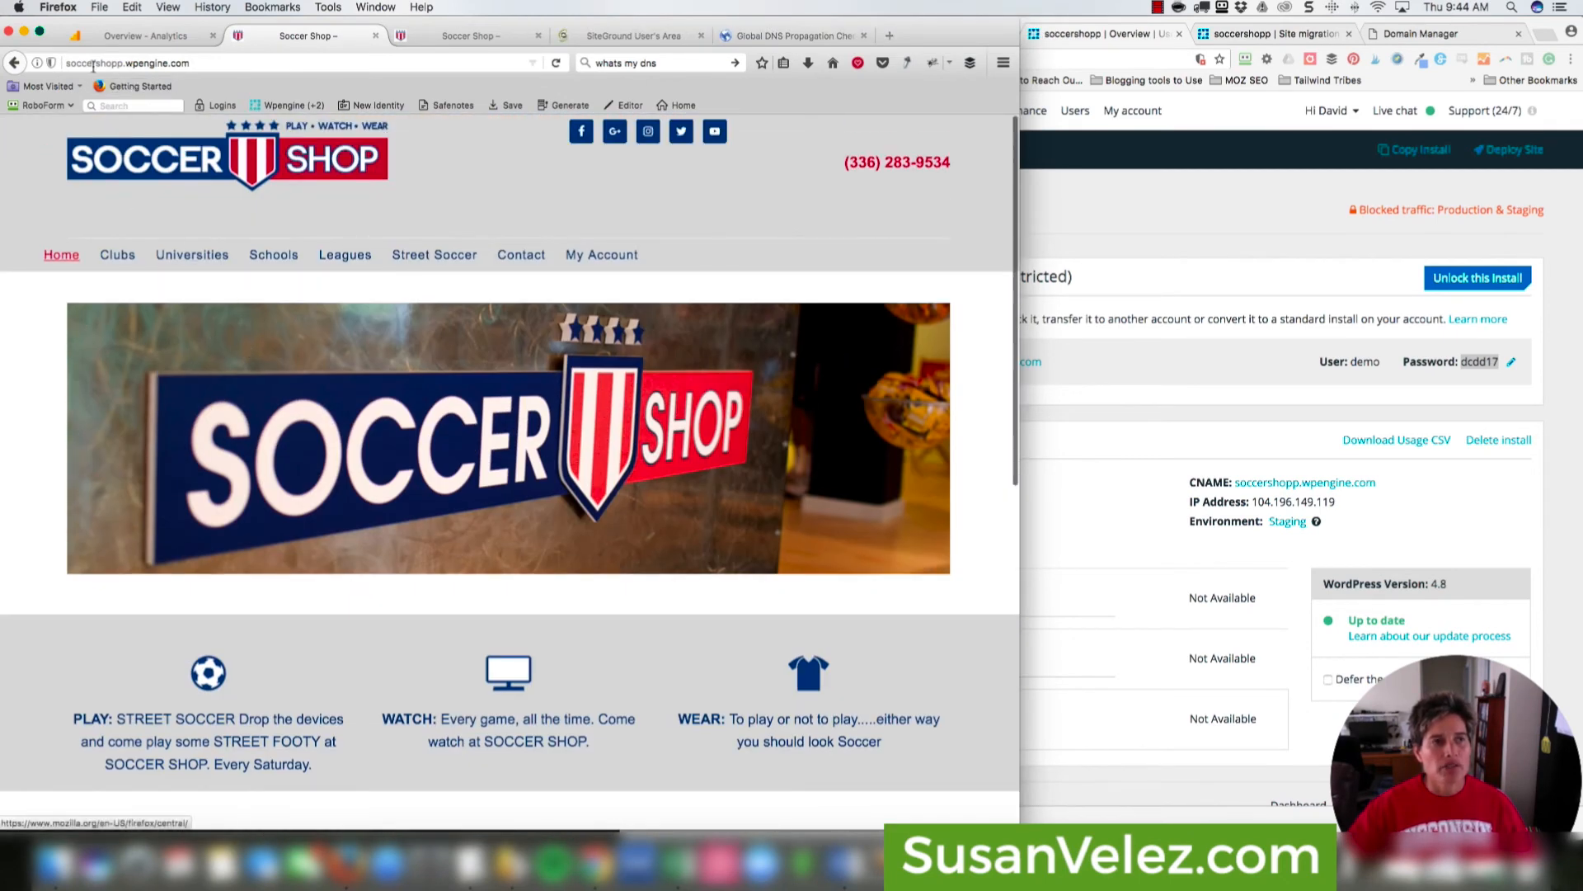
drag(67, 63, 185, 63)
click(1159, 219)
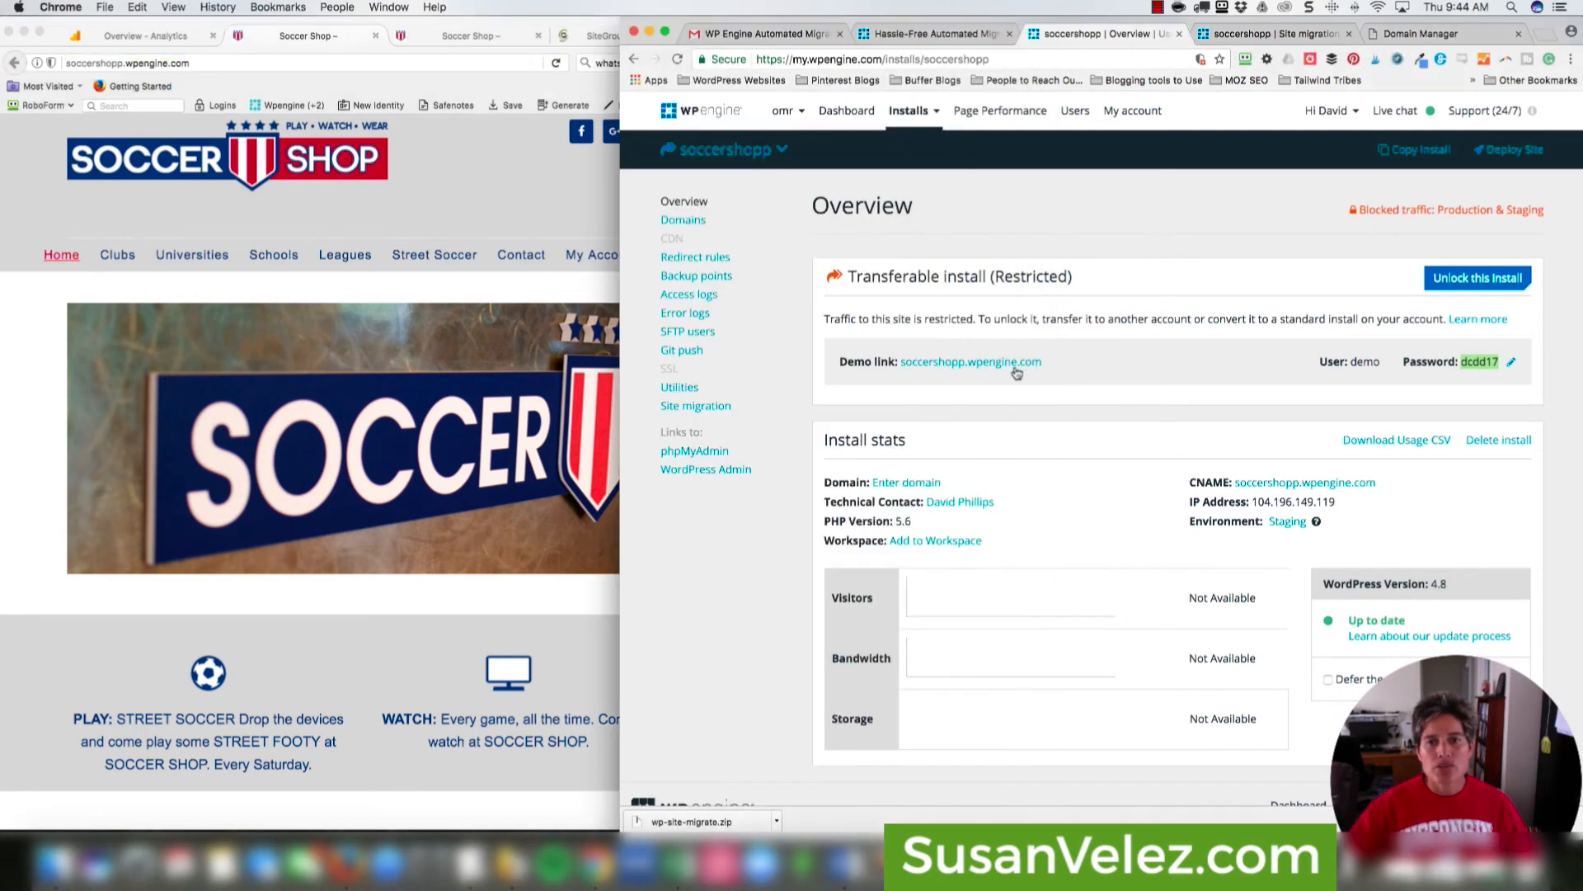
Load soccershopp.wpengine.com/wp-admin and pass the demo login with the pasted password.
click(290, 75)
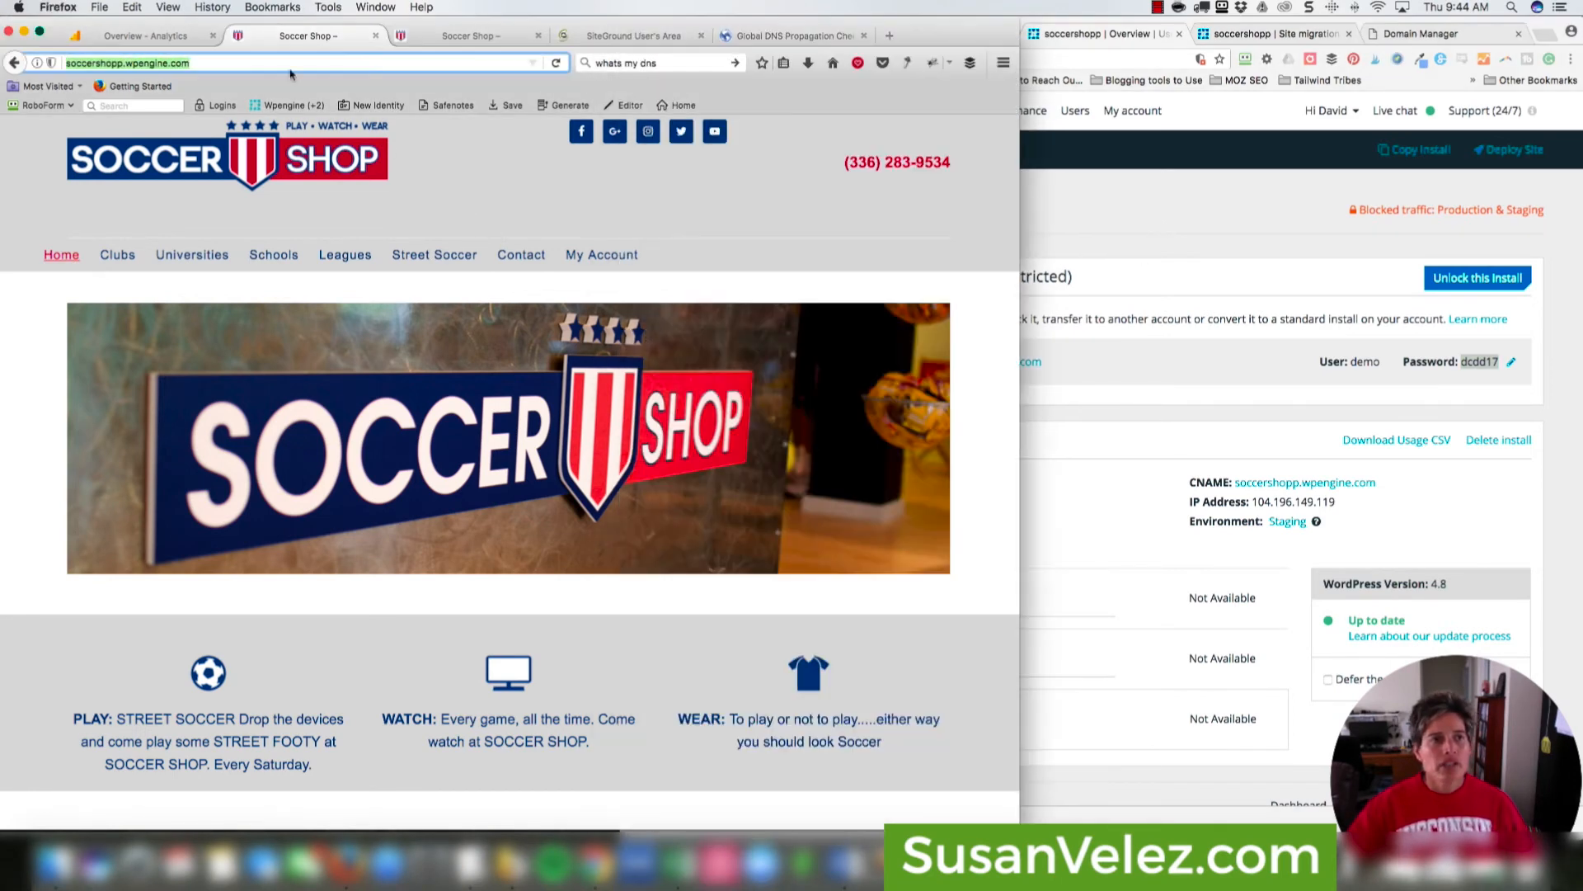
click(200, 63)
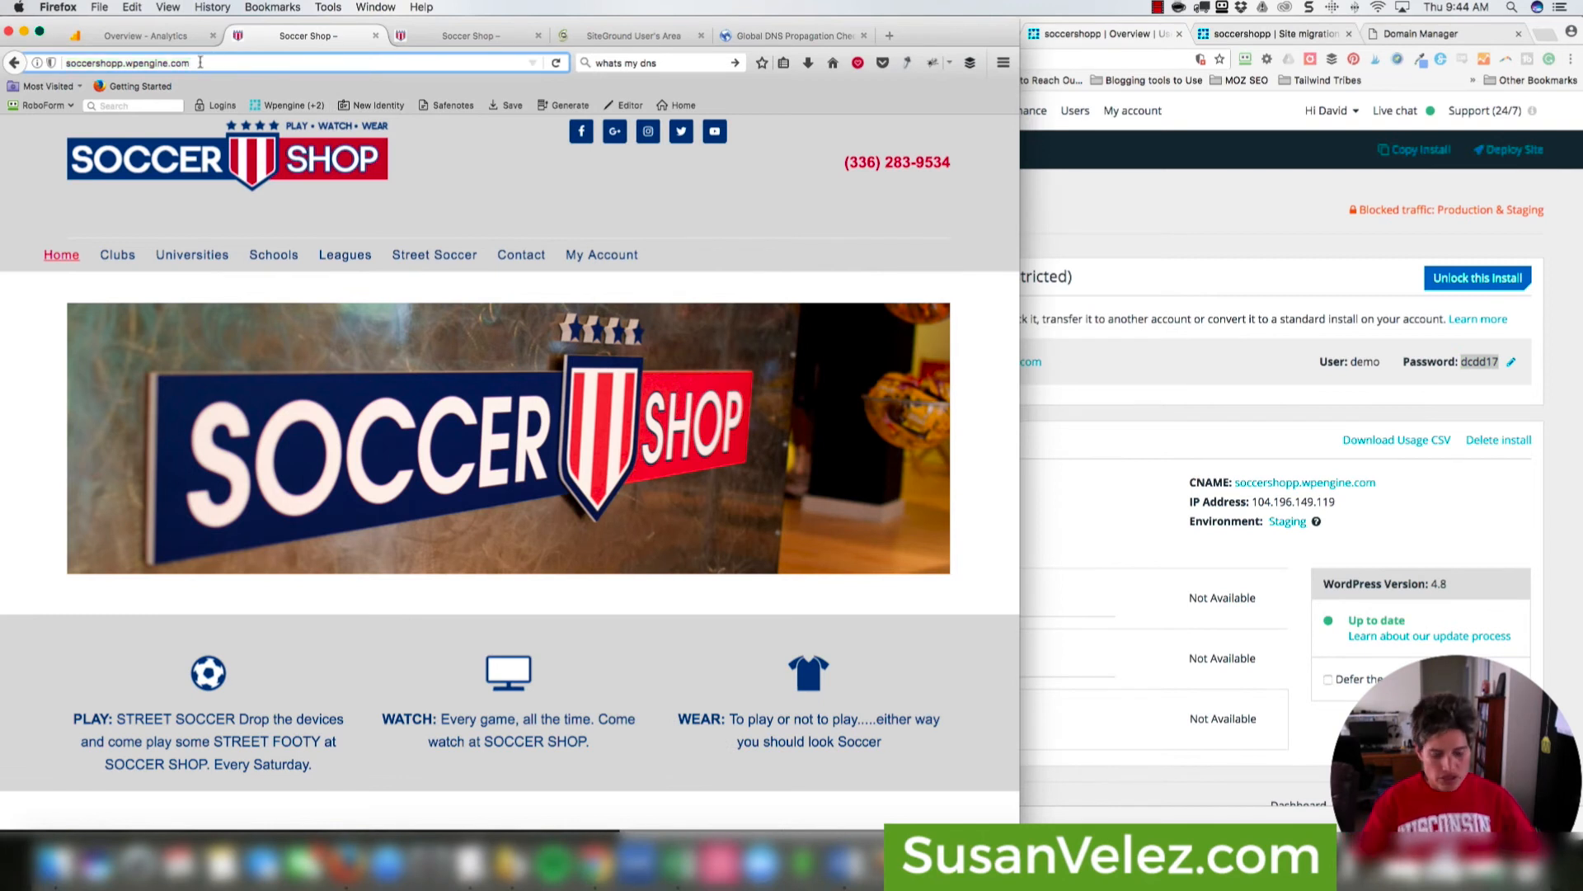
text(/wp-adm)
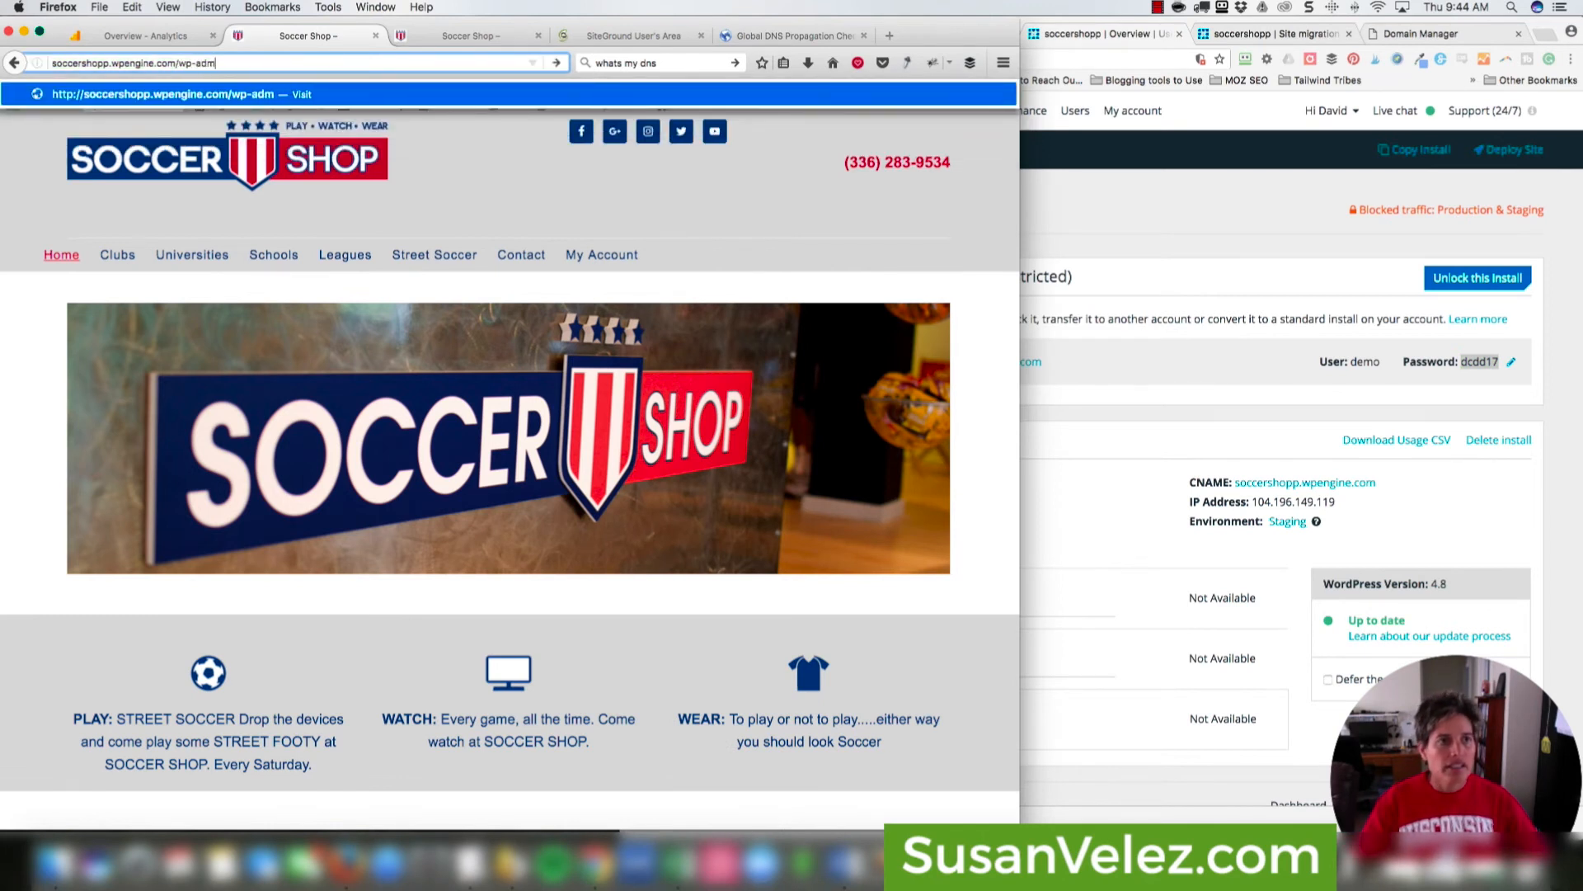
text(in)
key(Return)
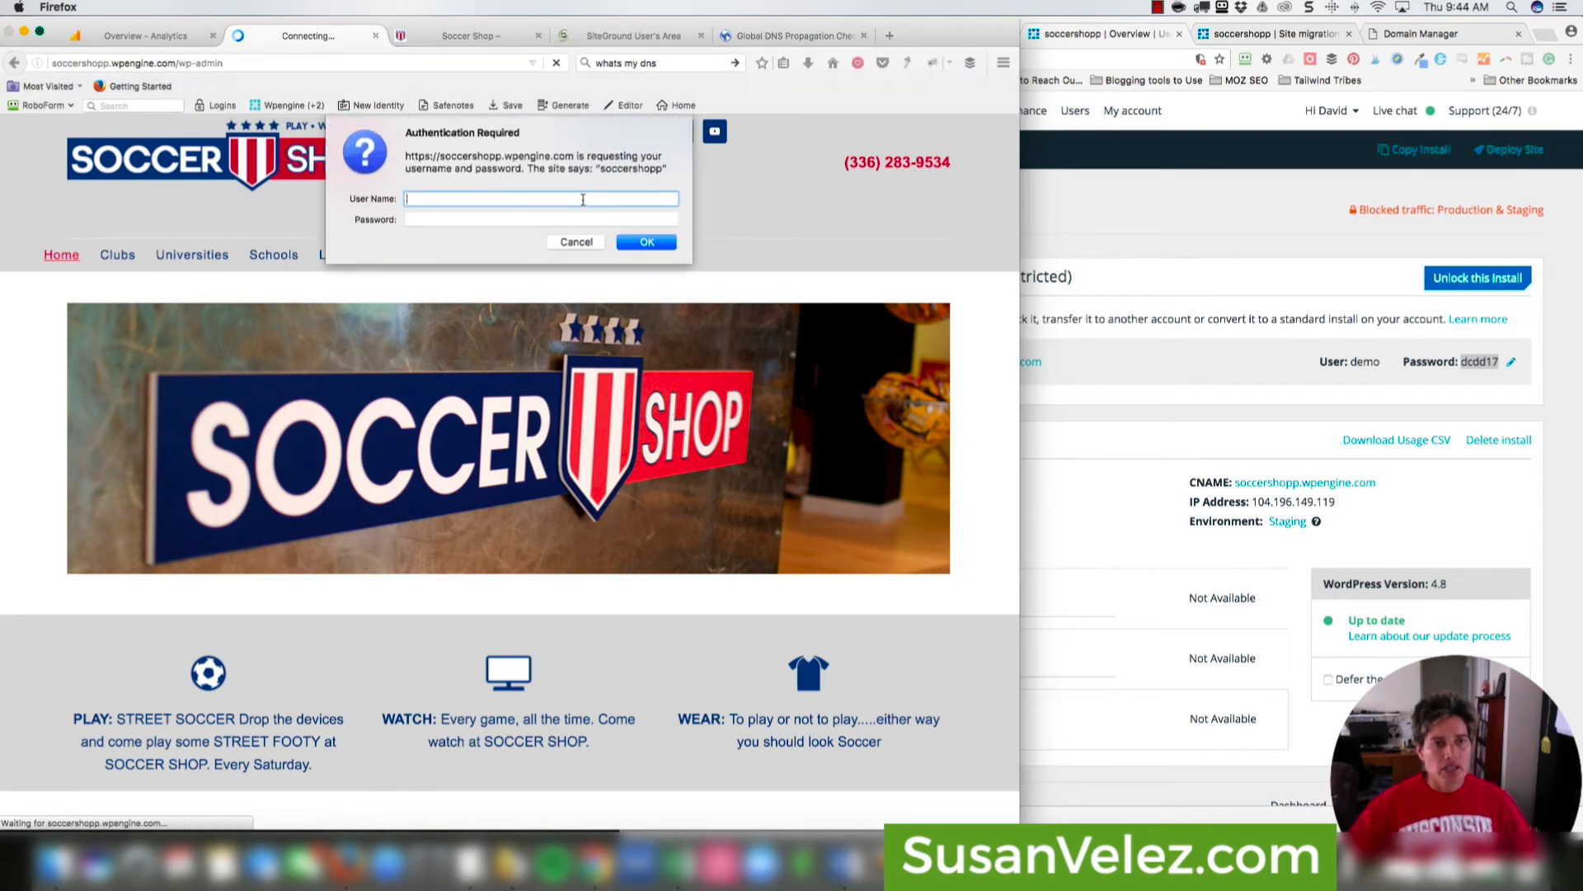
text(demo)
key(Tab)
key(super+v)
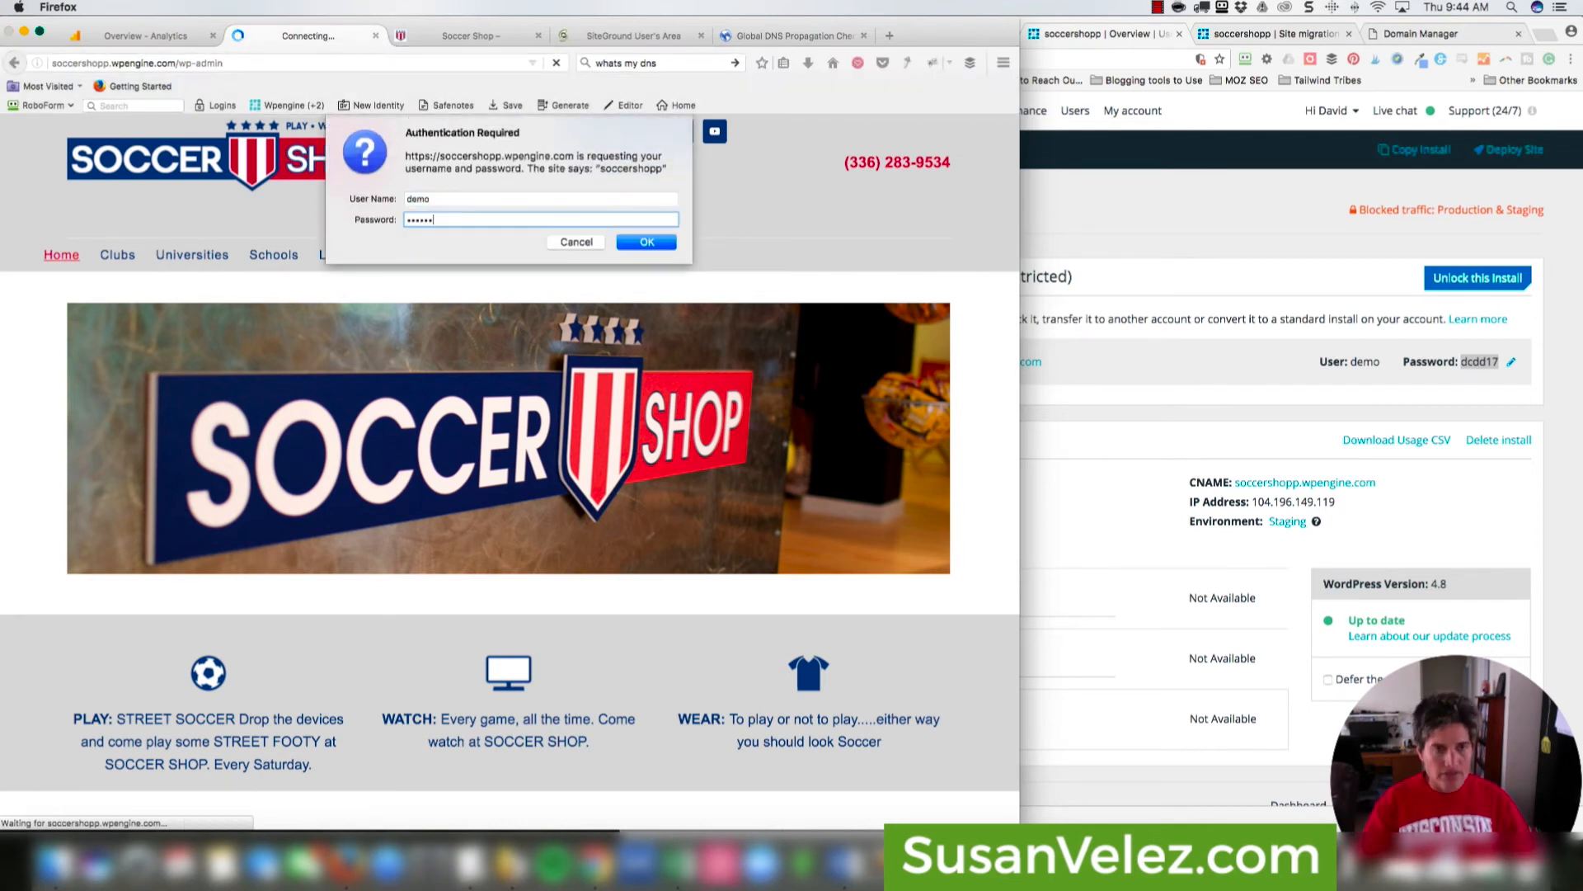
click(665, 242)
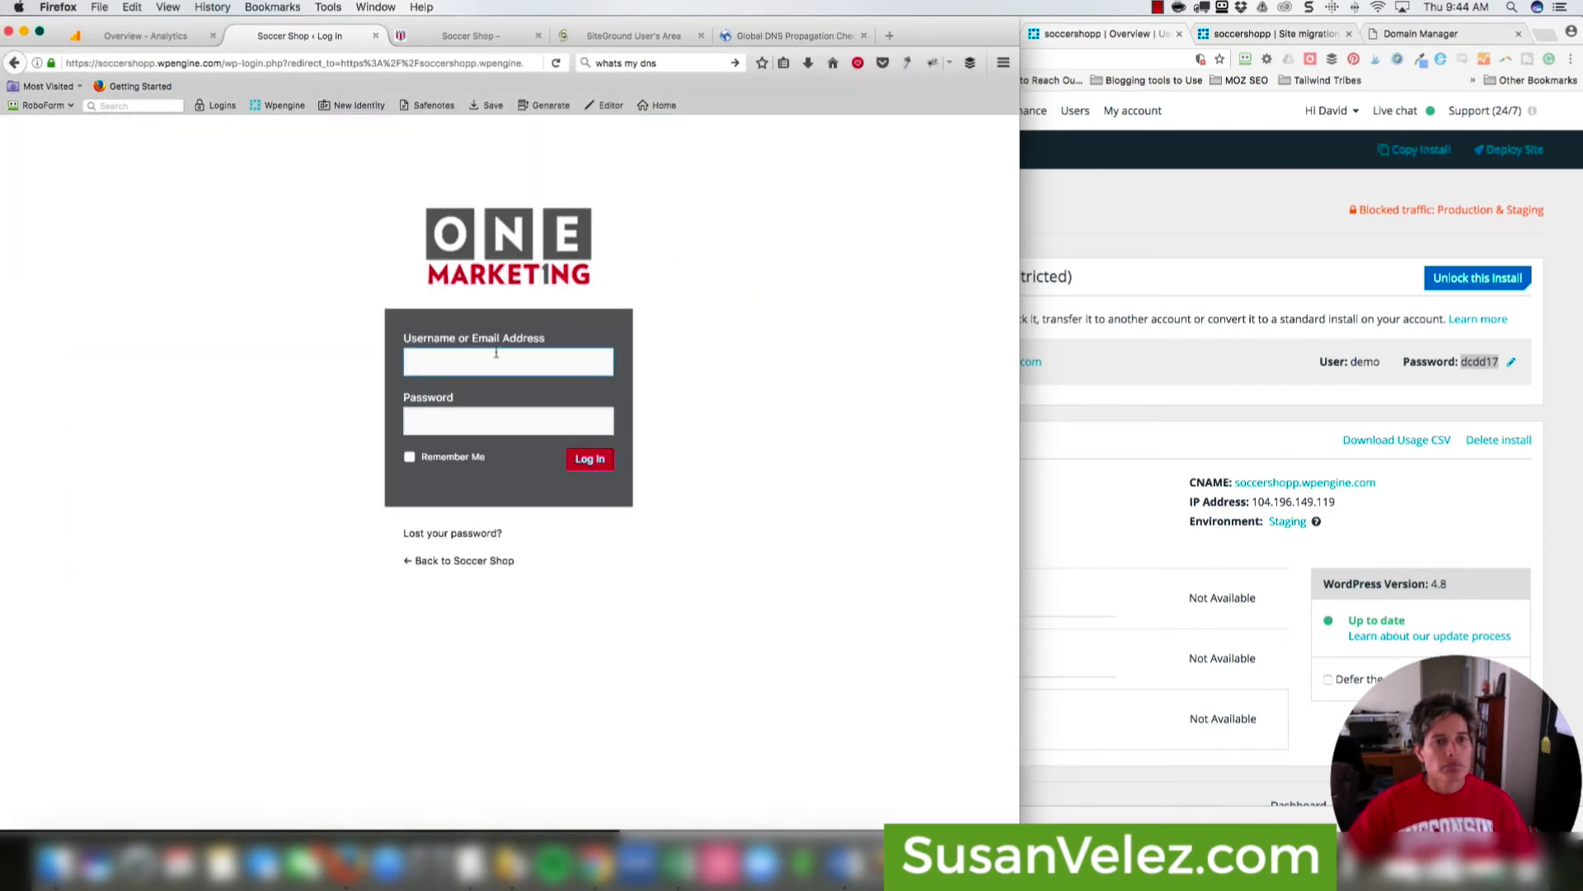
Log in to WordPress with the admin account and dismiss the RoboForm save-login offer.
text(admin)
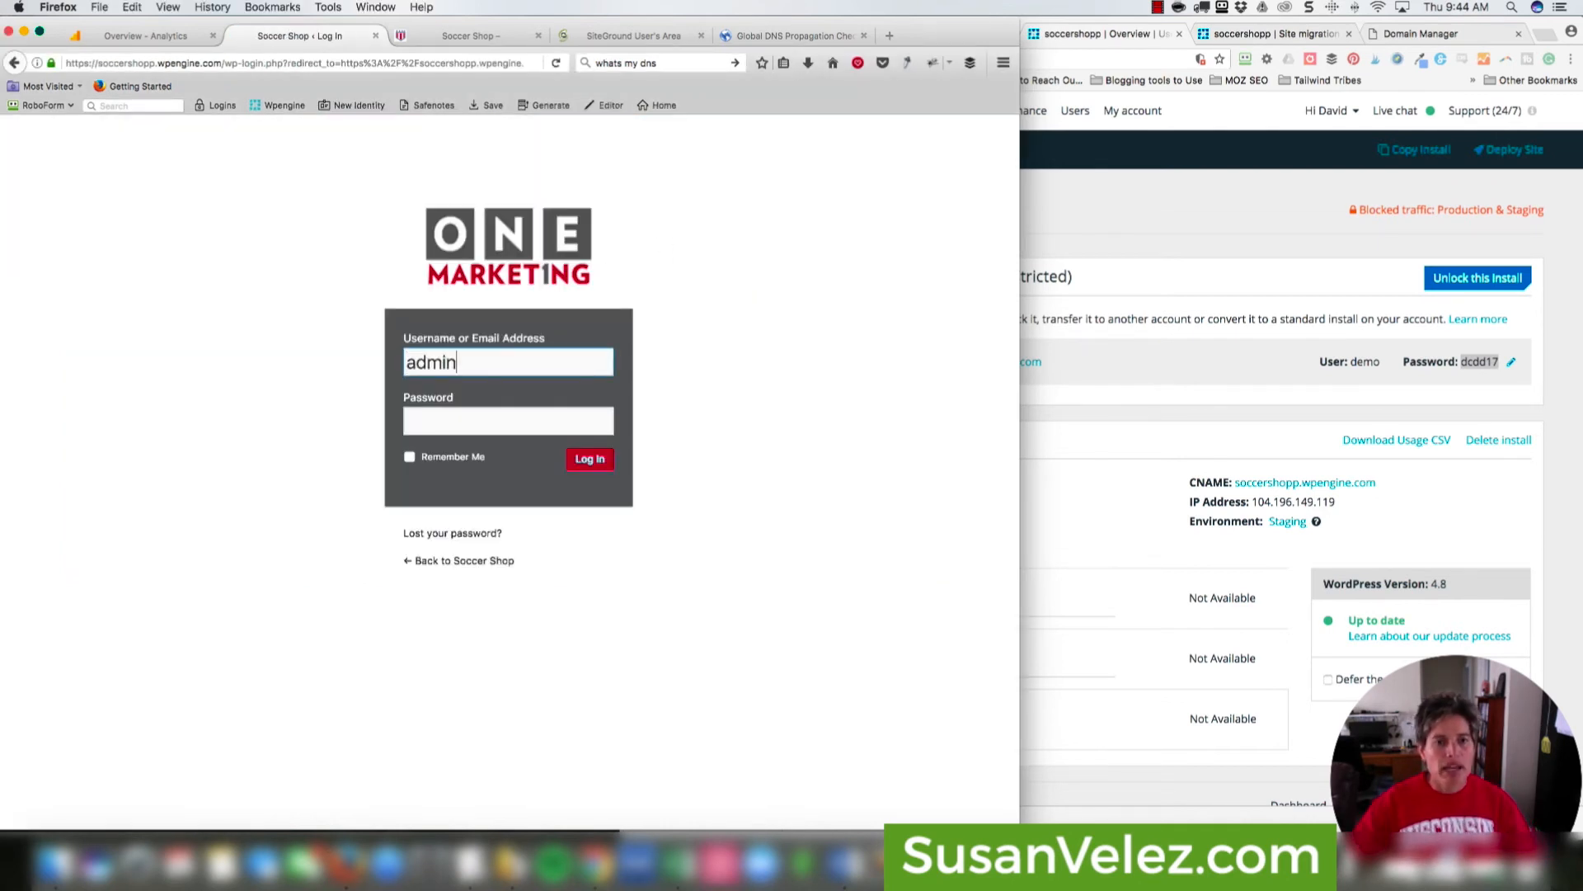
click(1157, 7)
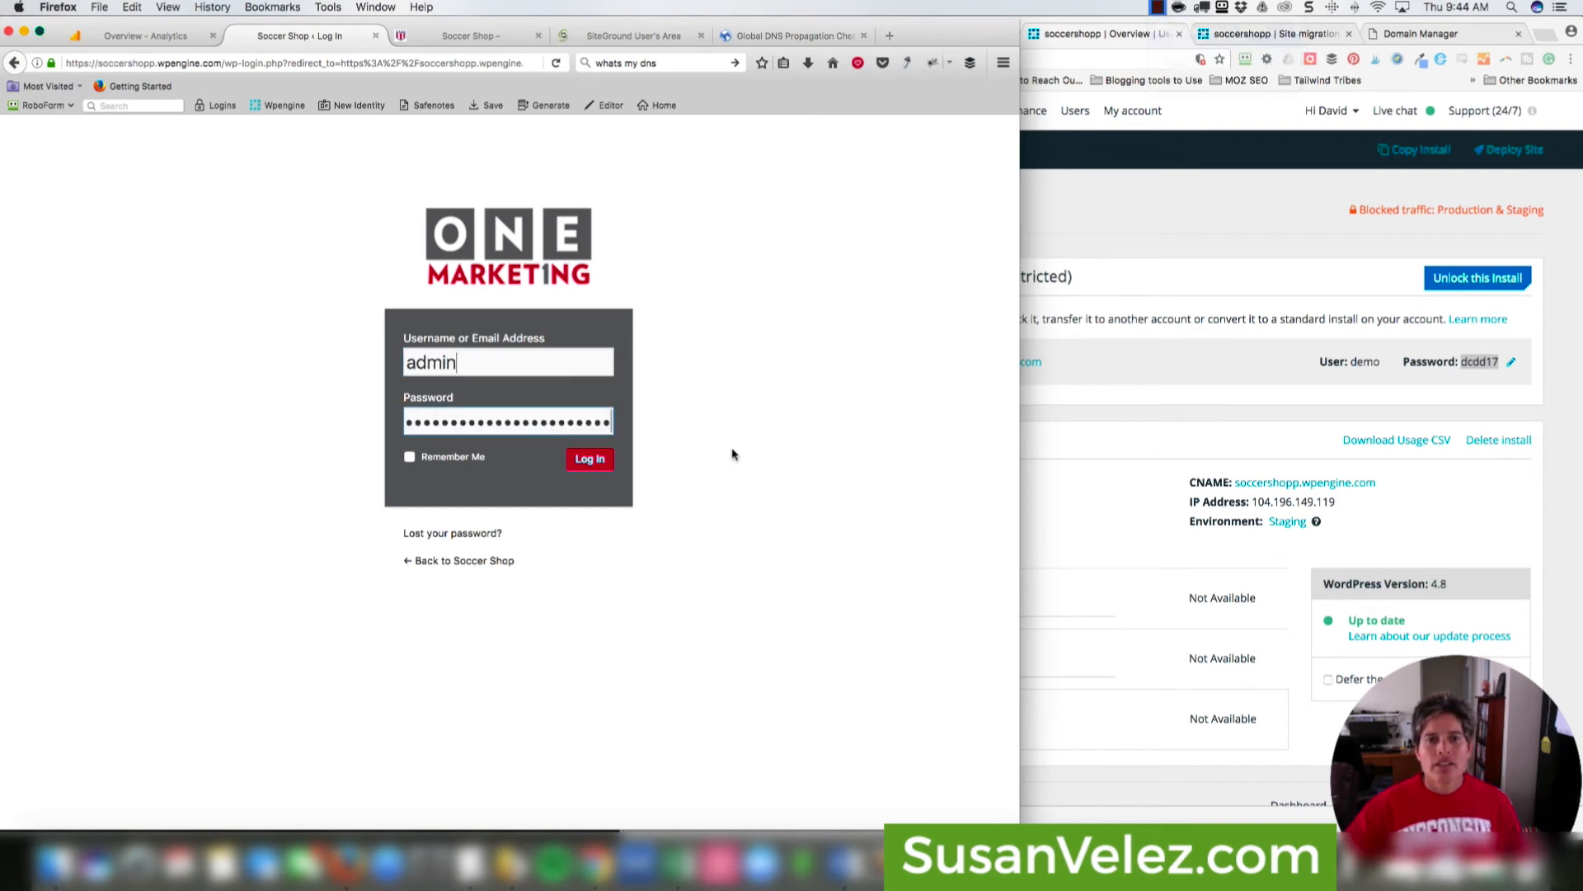
double_click(459, 365)
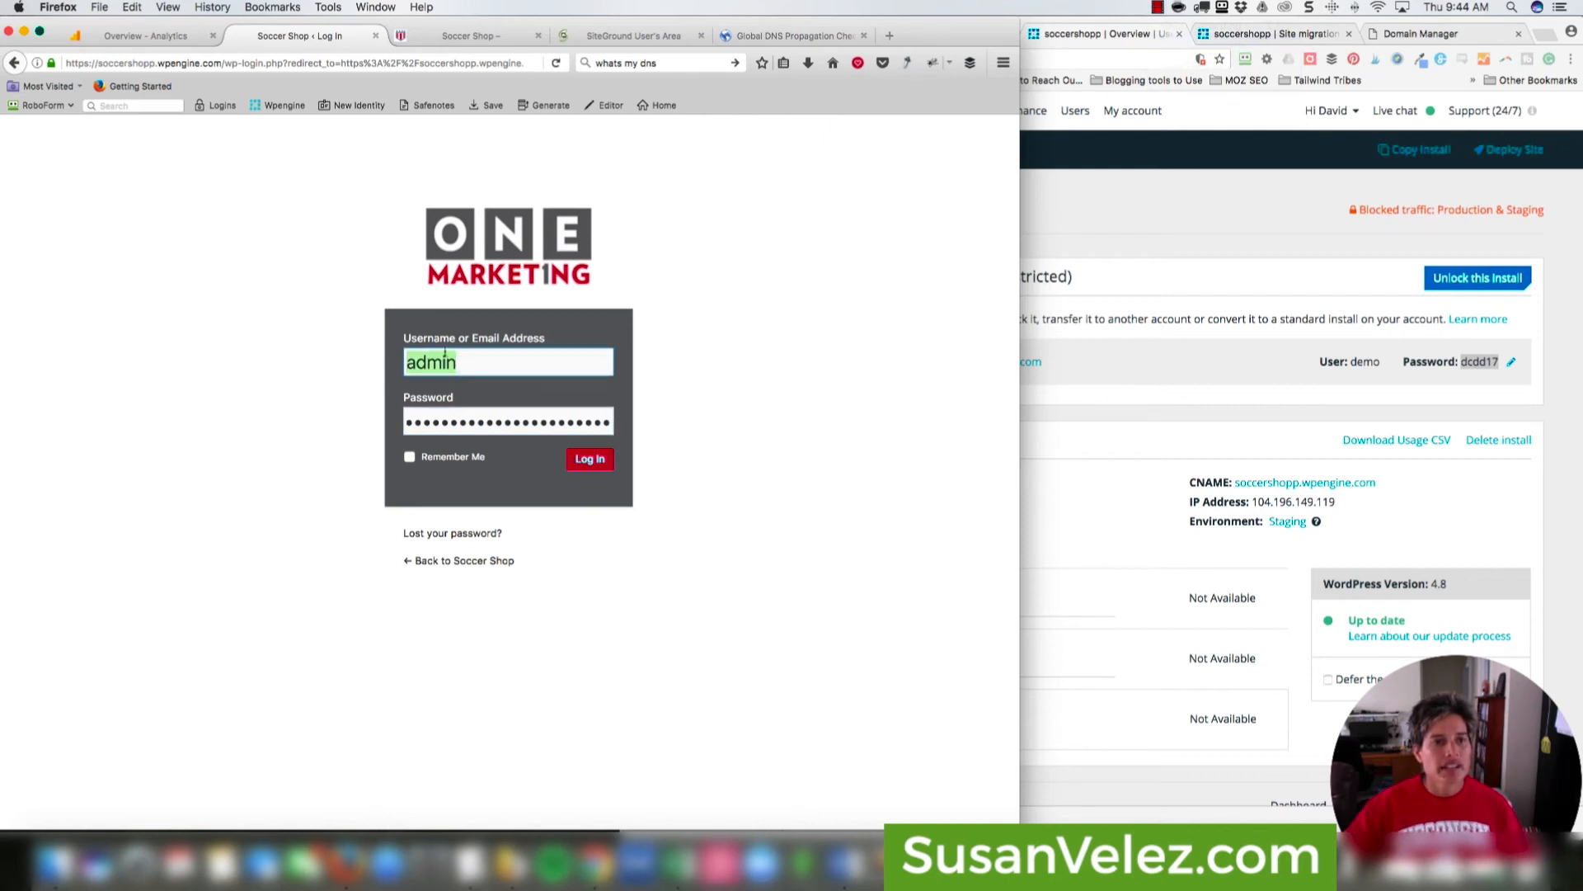
click(590, 459)
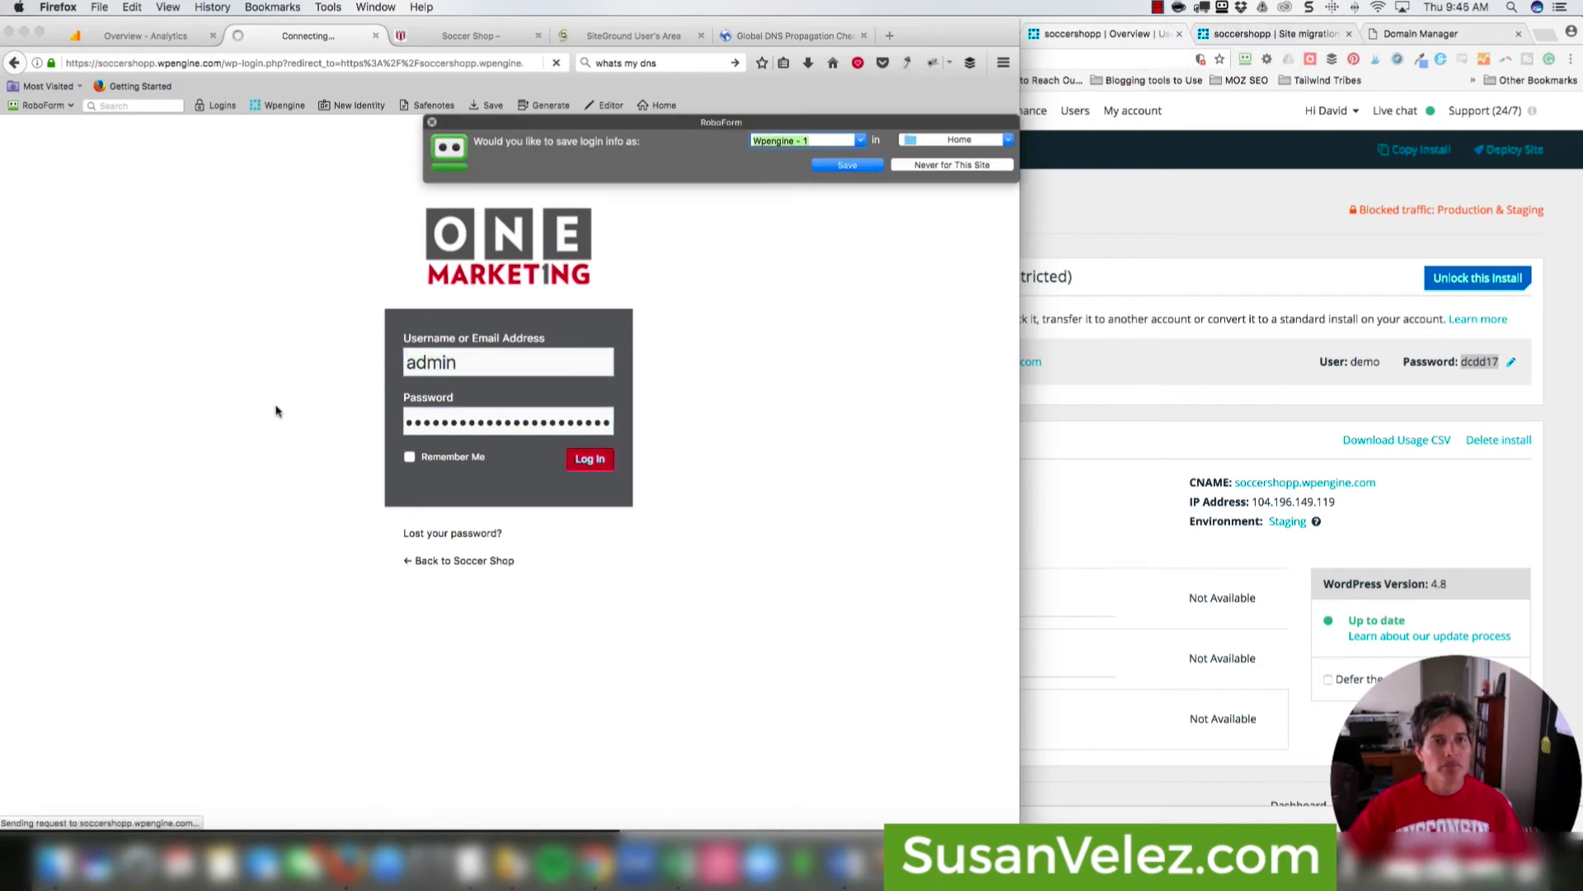
click(432, 122)
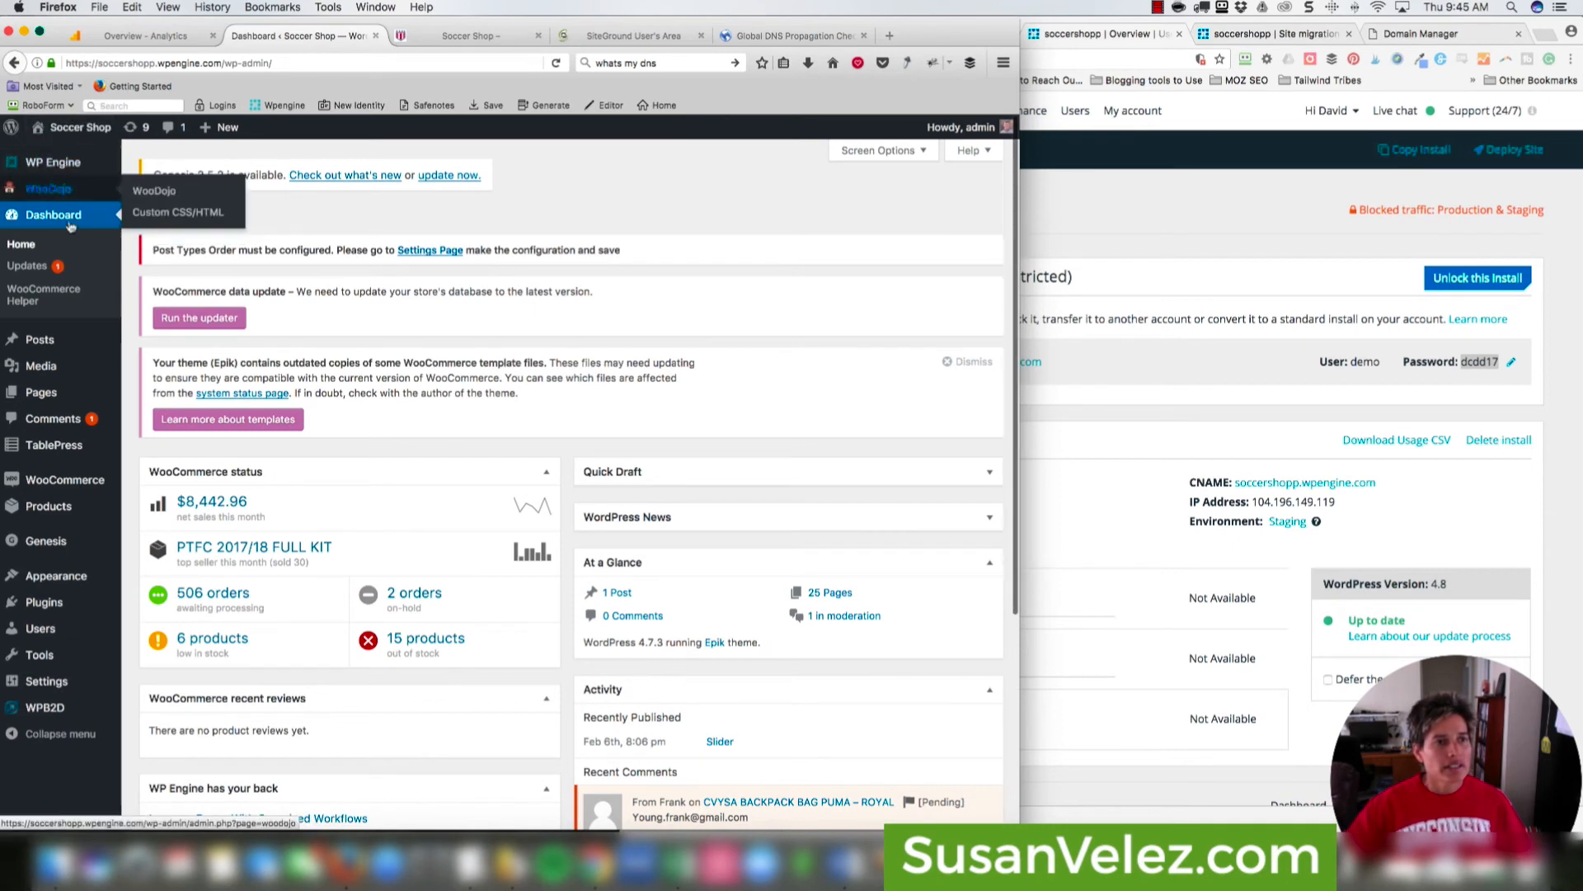
Visit the site from the admin bar's Soccer Shop menu and scroll through the homepage.
mouse_move(78, 128)
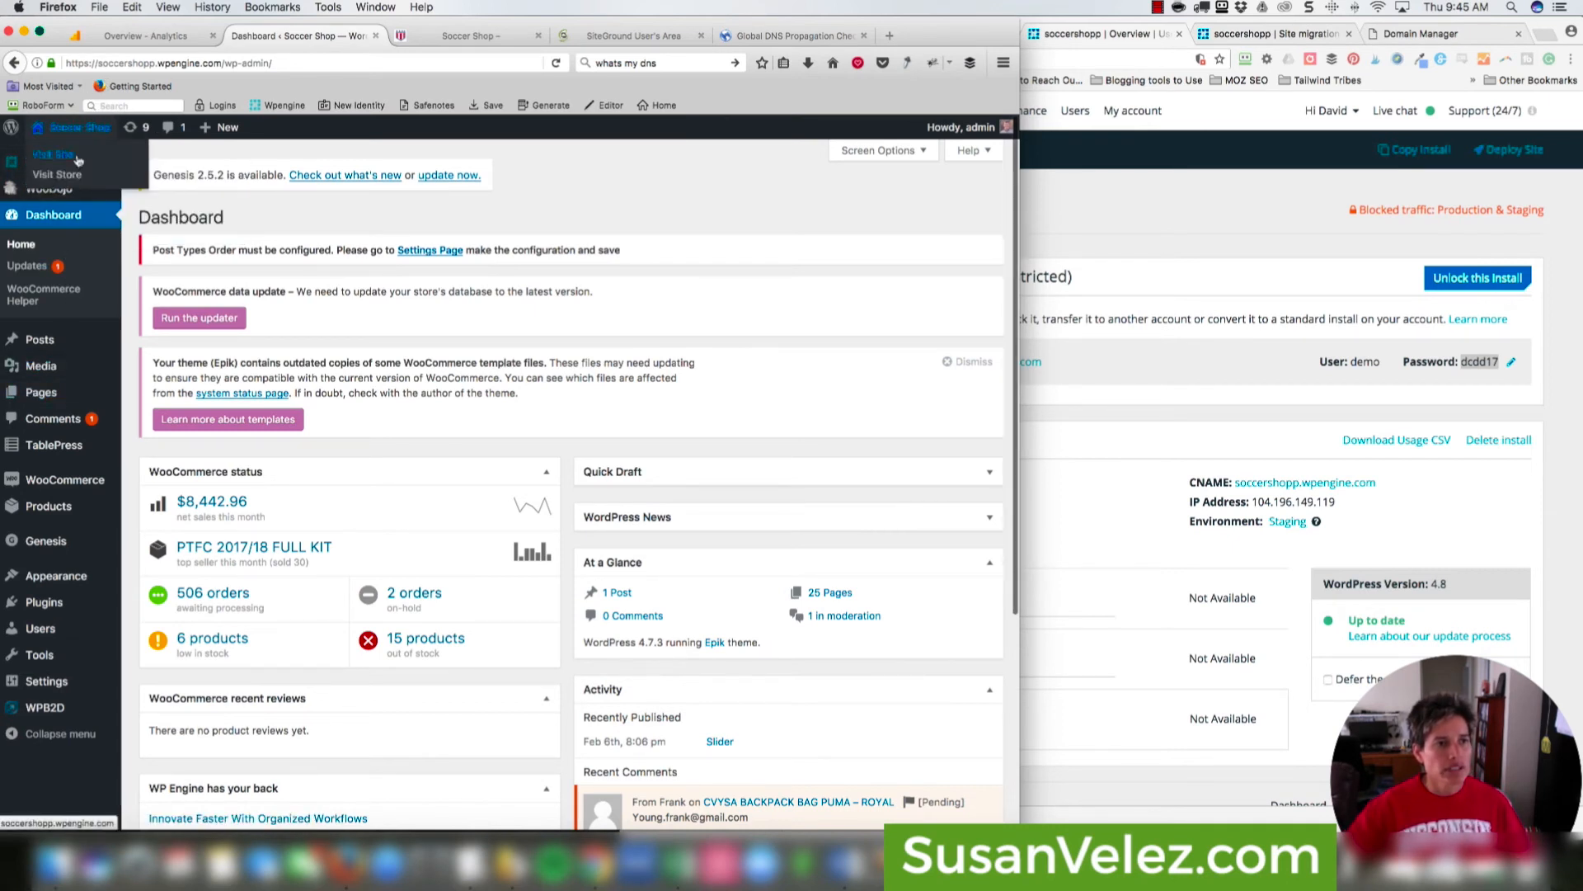
click(78, 160)
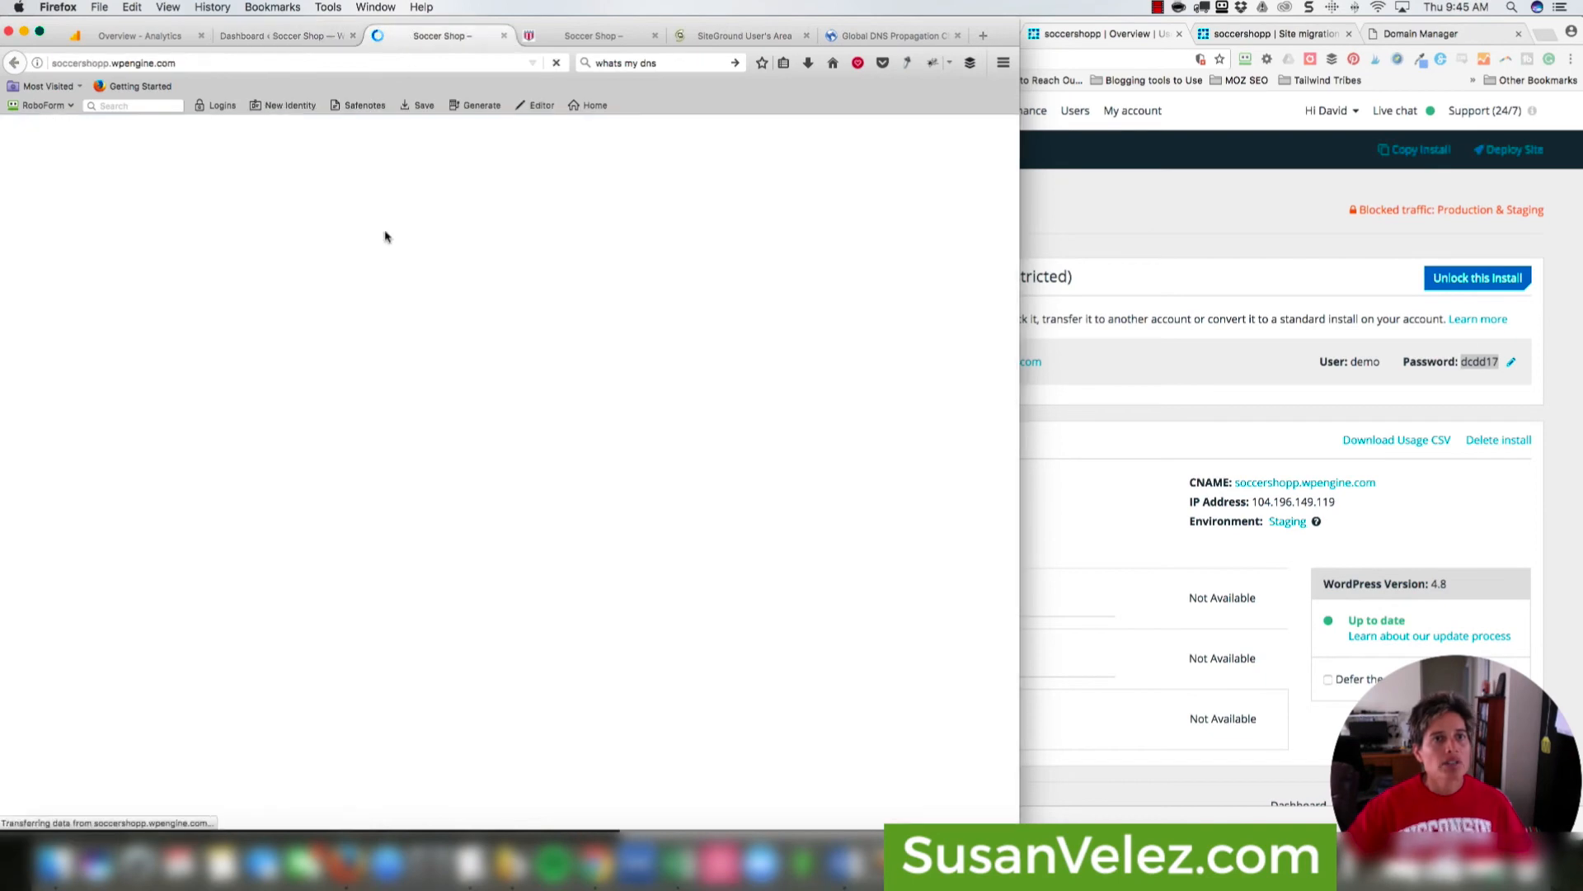
scroll(686, 282, down, 10)
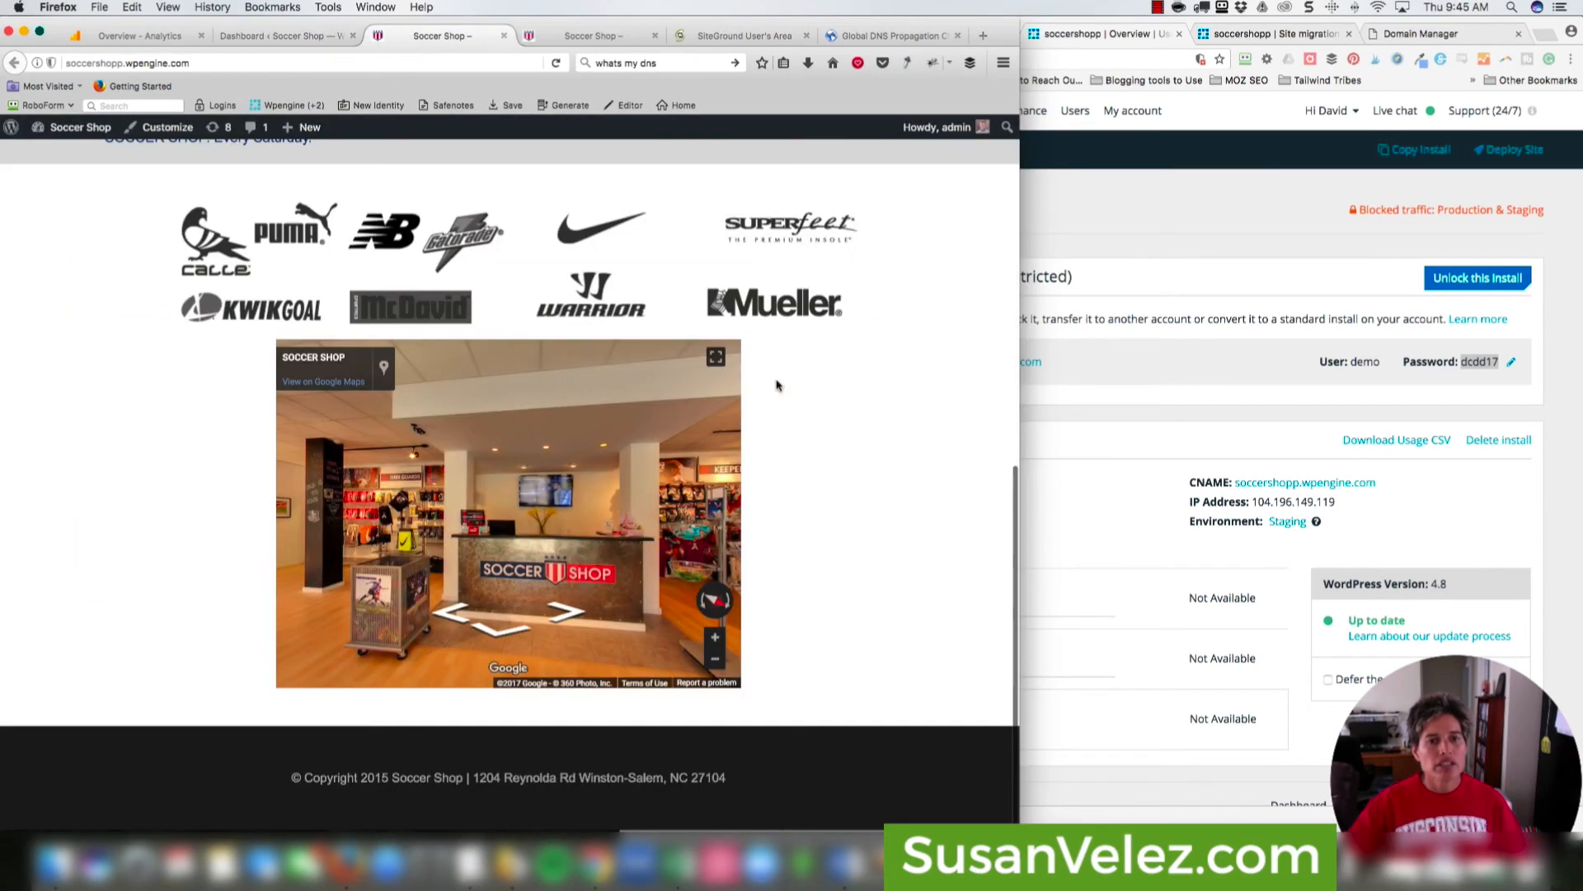
scroll(838, 434, up, 5)
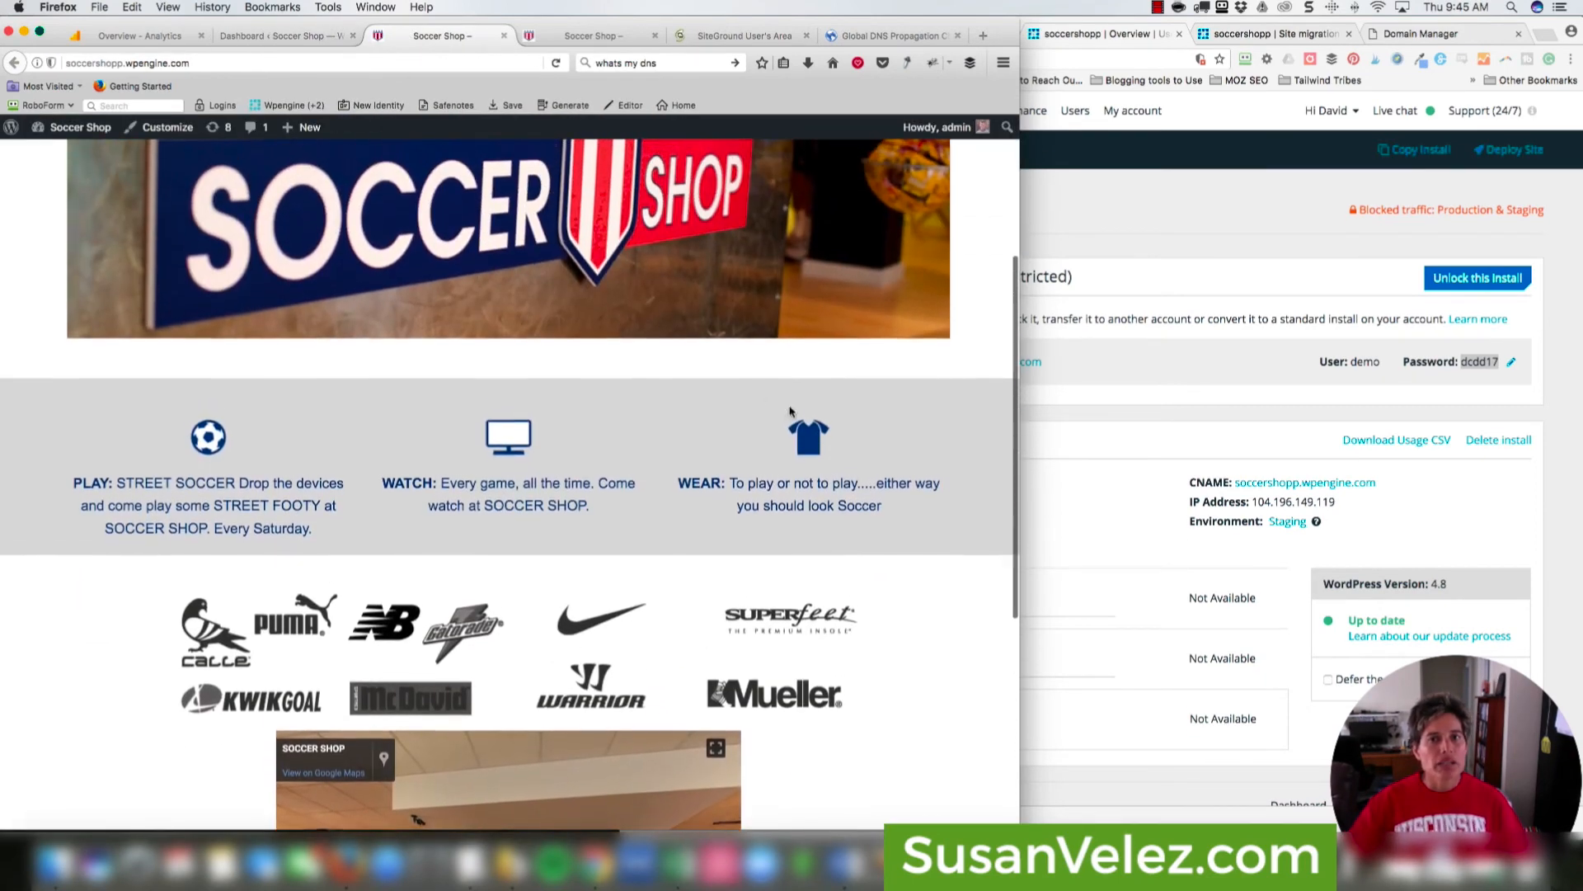
scroll(630, 374, up, 4)
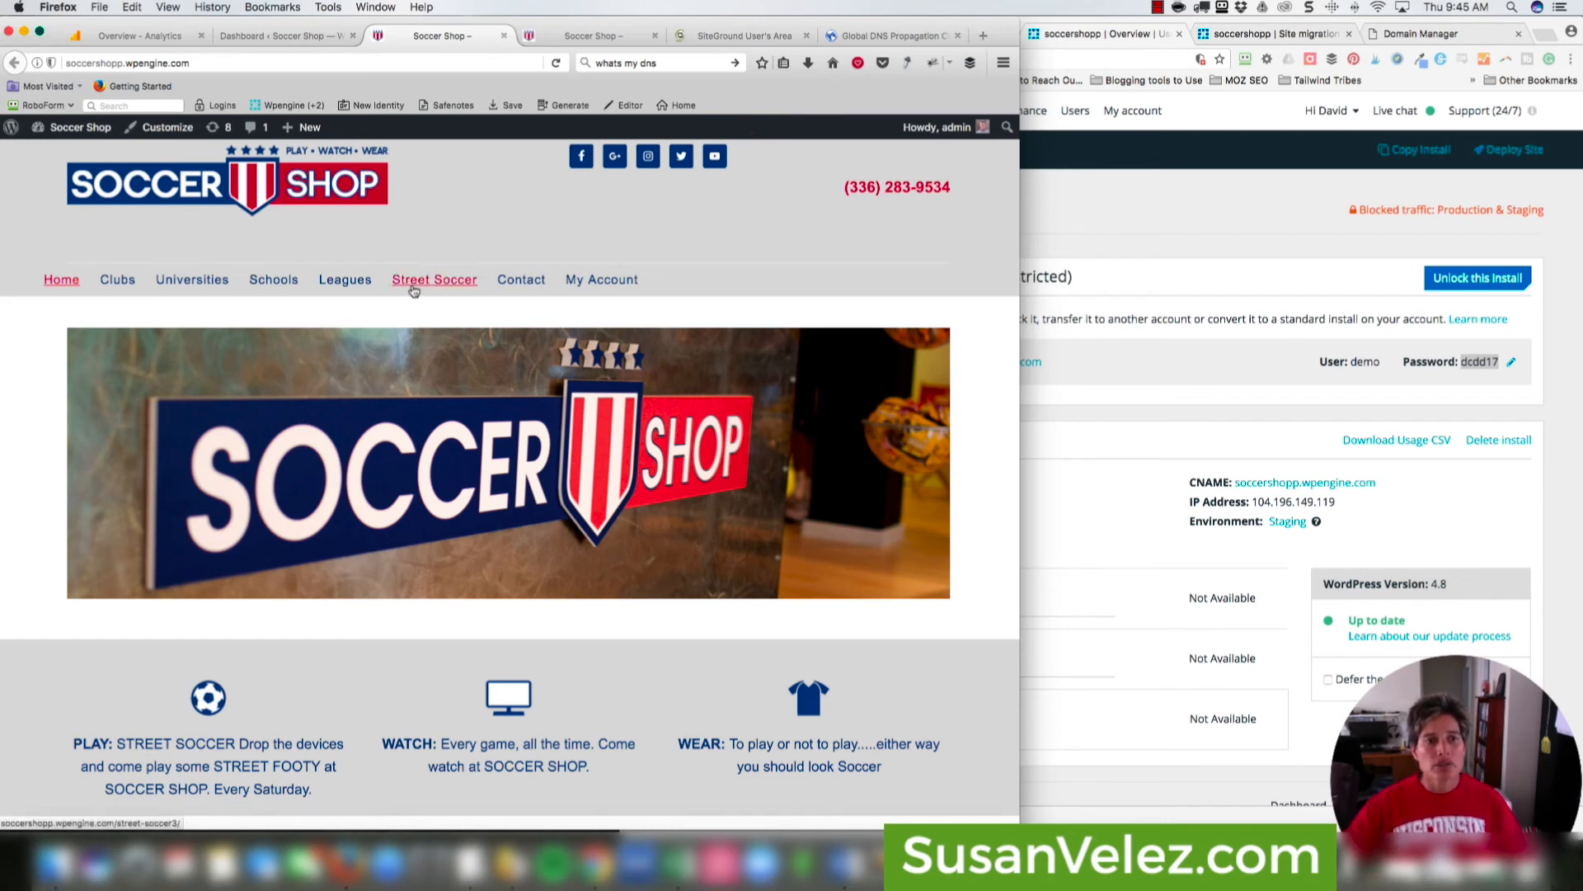
Browse the Universities page, including the Wake Forest link, and the Street Soccer page.
click(193, 278)
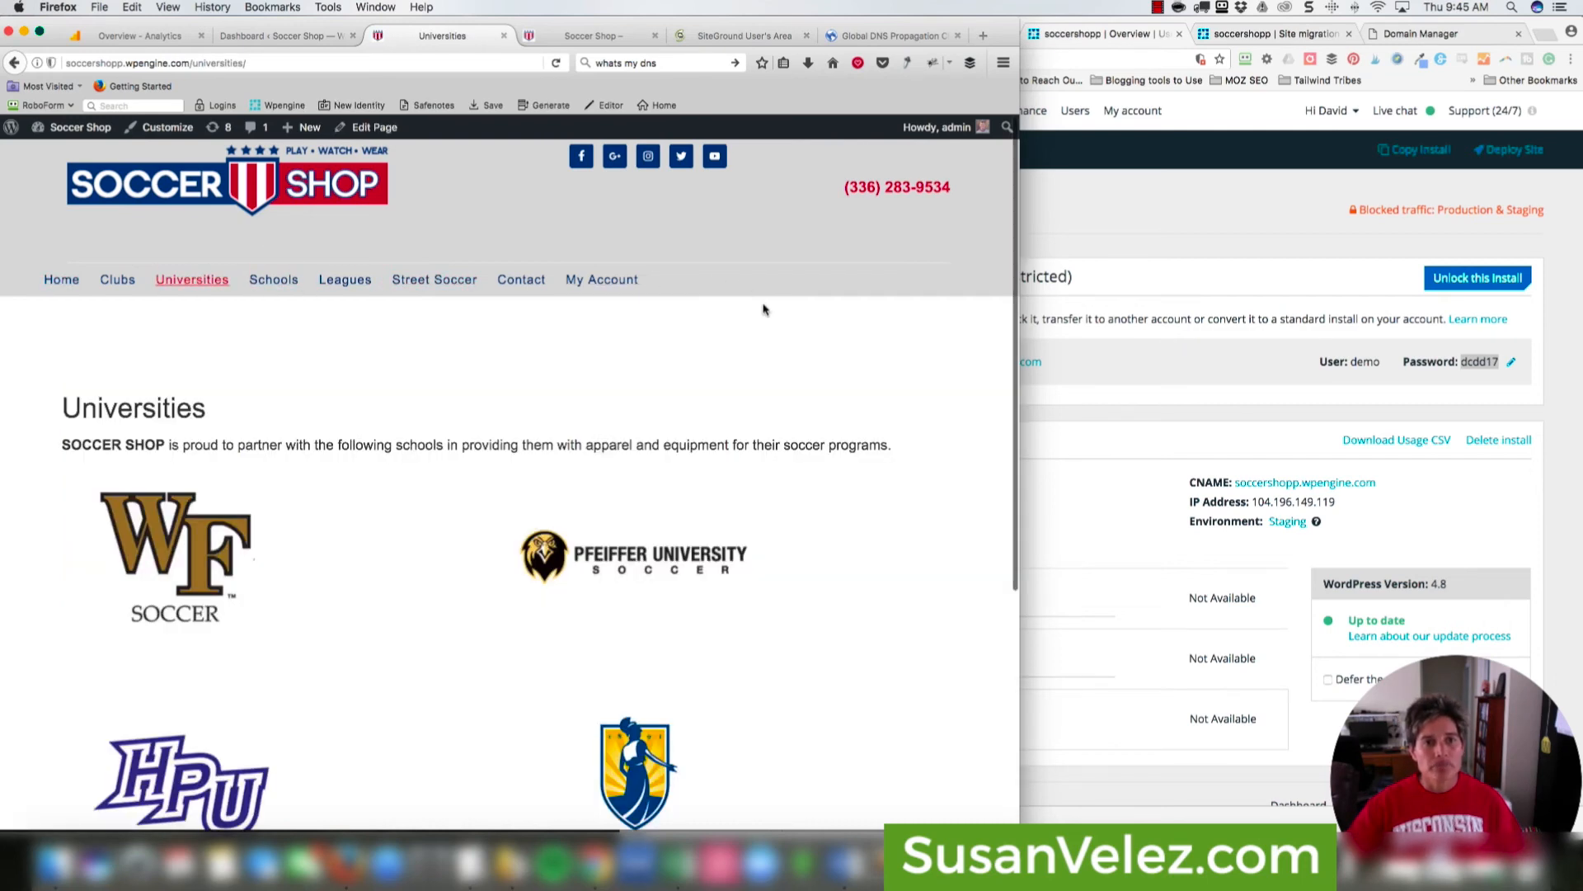
scroll(763, 309, down, 5)
click(219, 234)
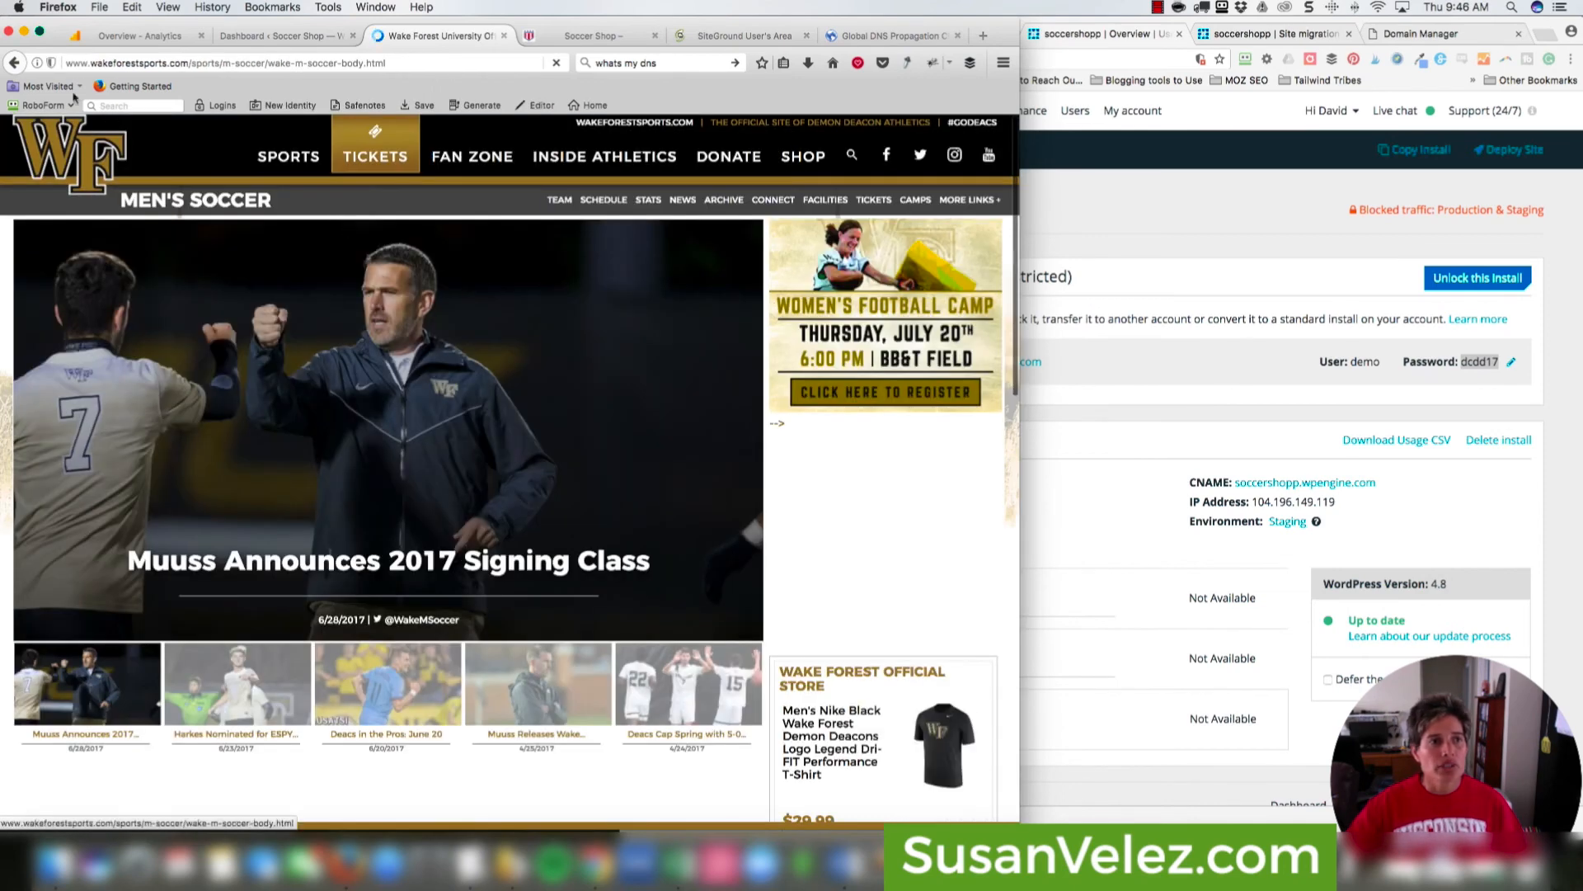
click(15, 64)
scroll(601, 275, up, 5)
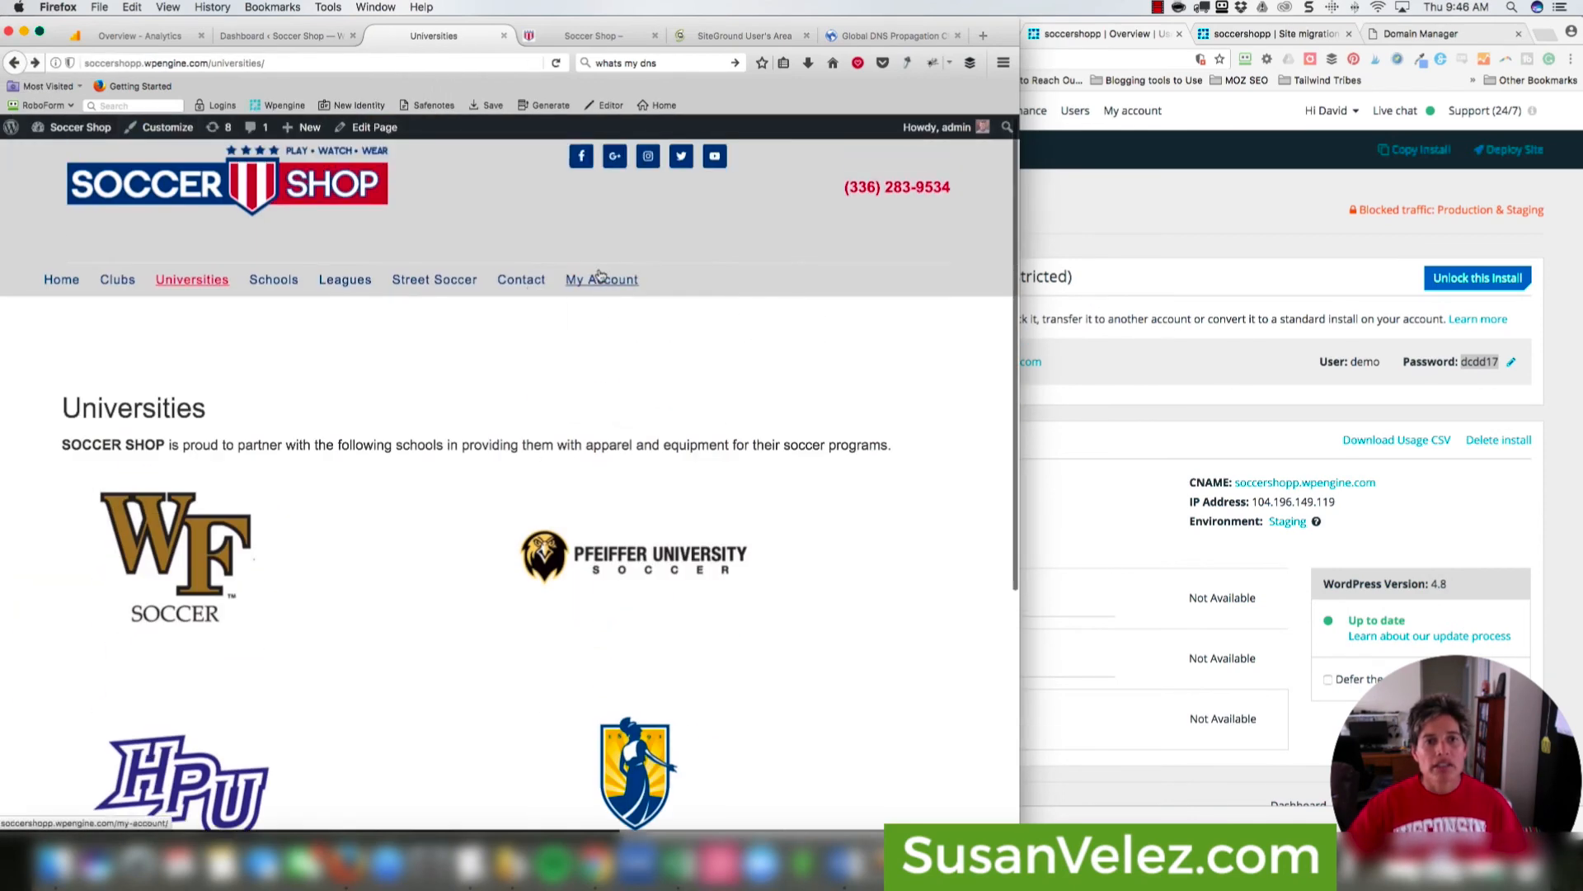
click(429, 283)
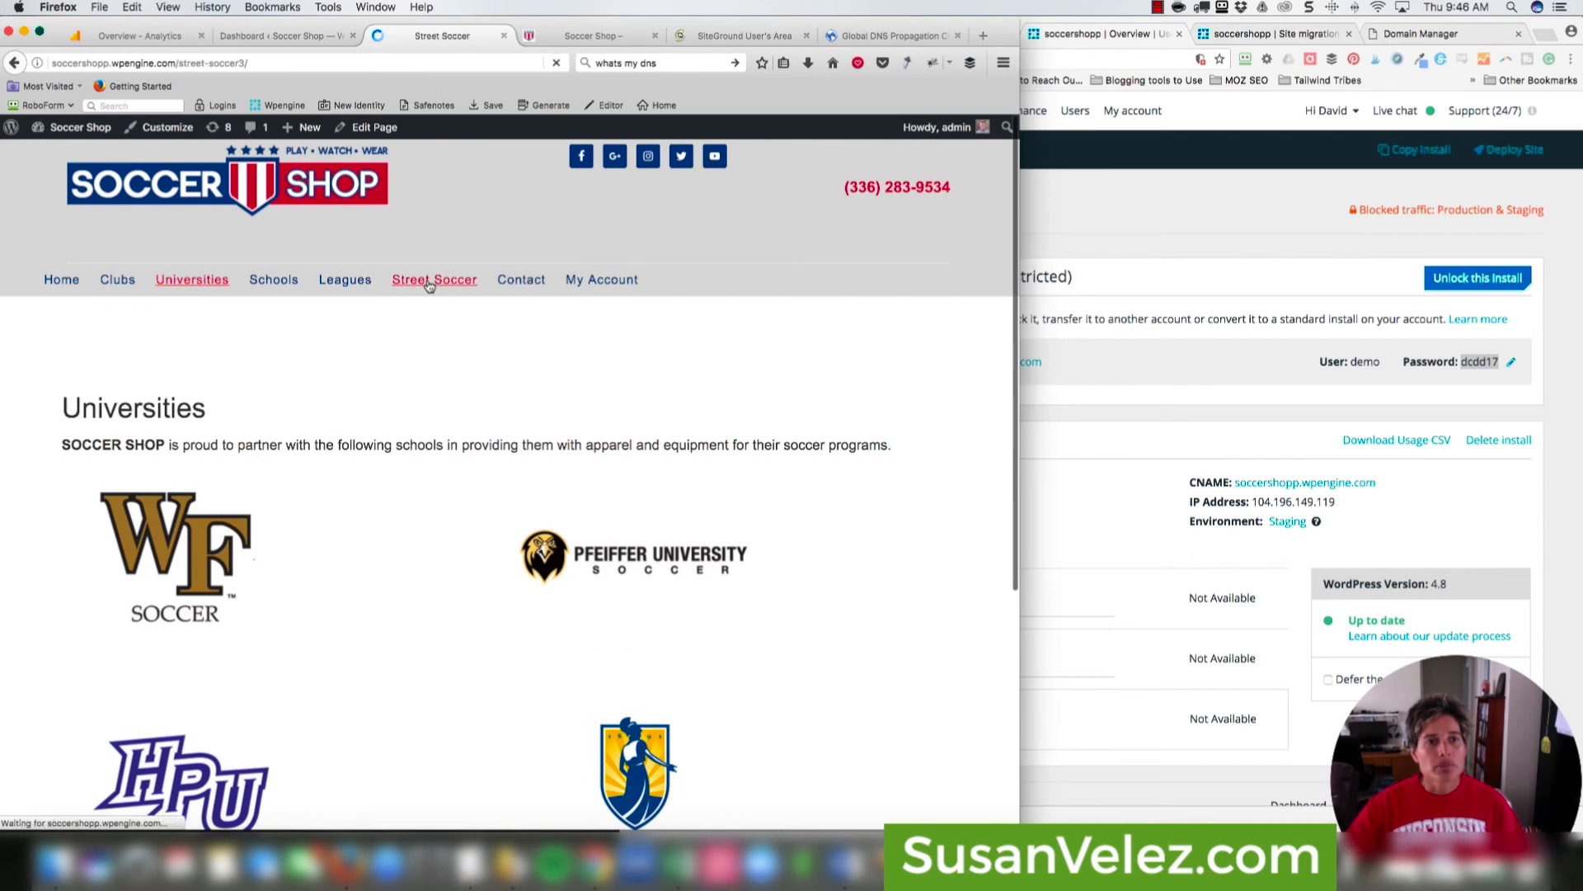
scroll(153, 254, down, 2)
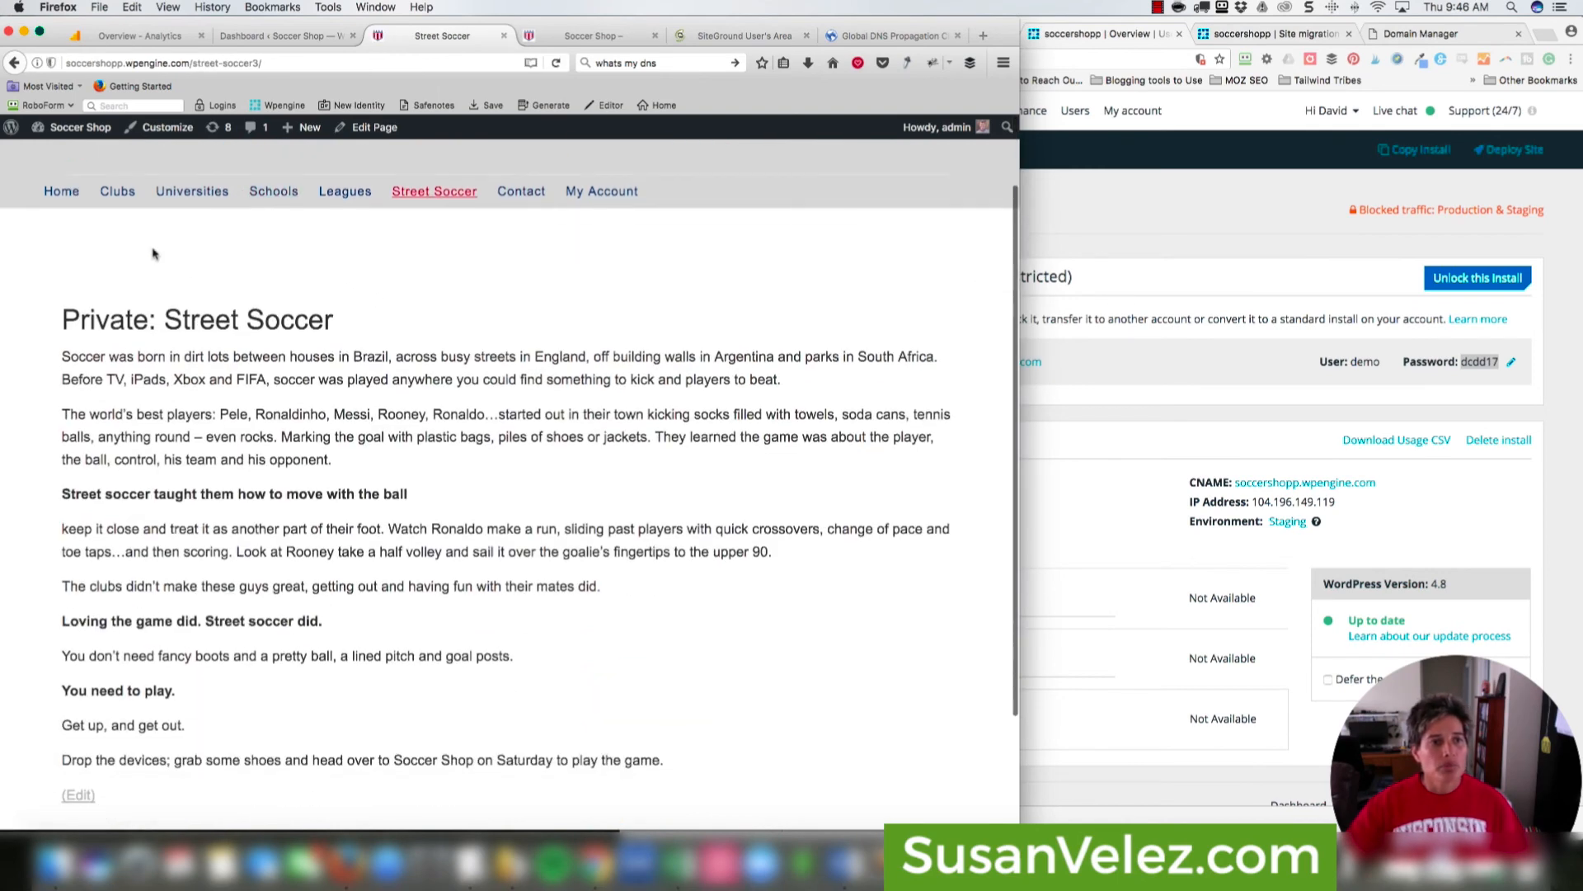
scroll(153, 254, up, 2)
scroll(153, 254, down, 3)
scroll(156, 256, up, 3)
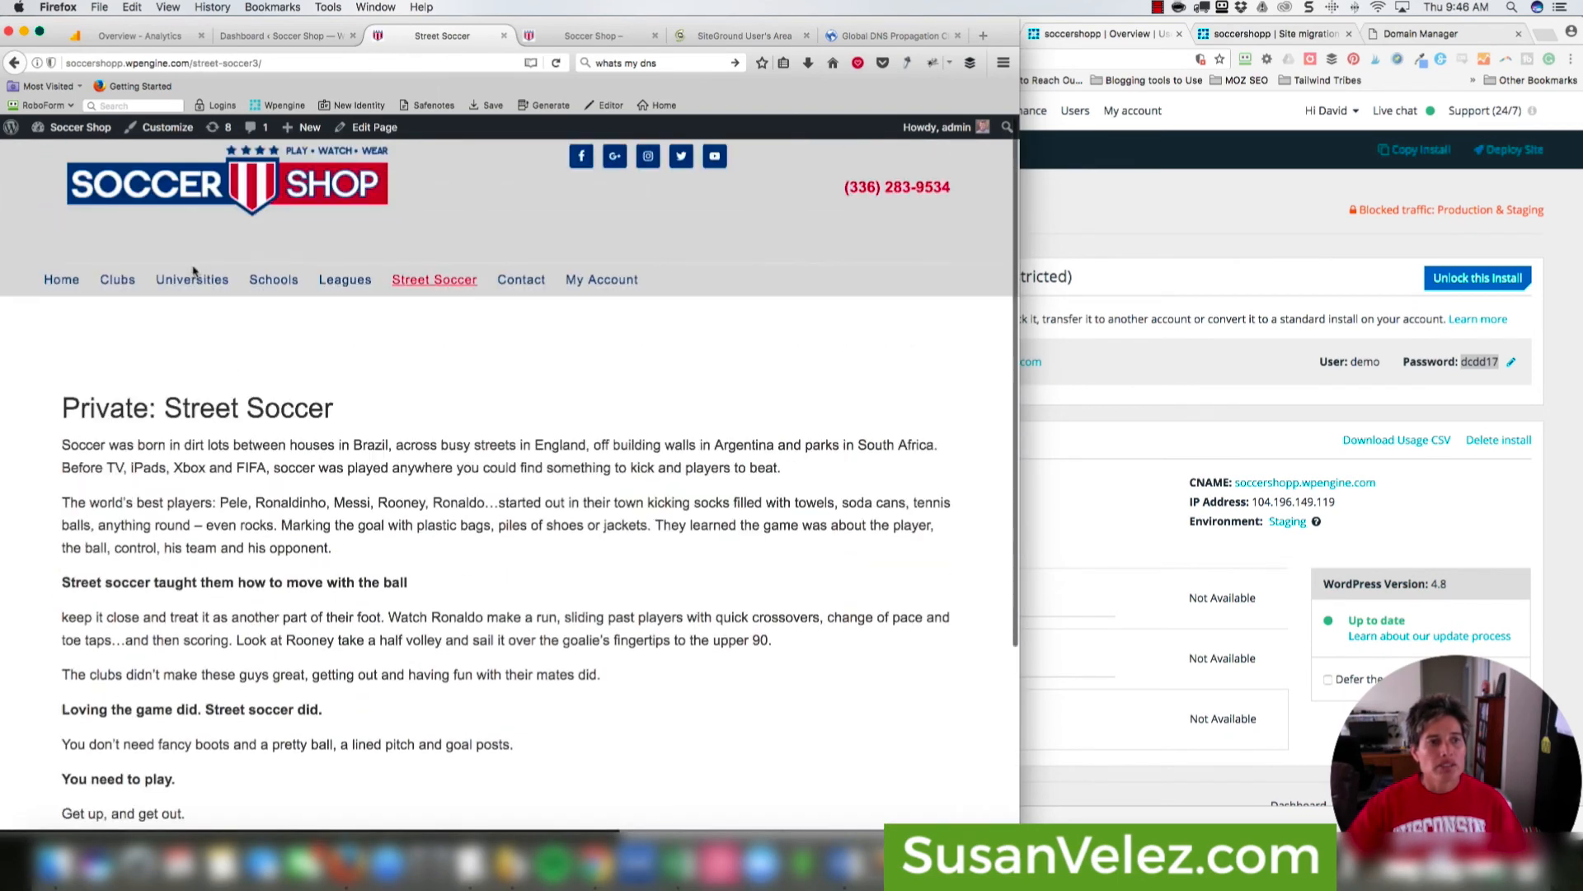
Go through Clubs and the Palm Beach Soccer Academy shop to the PBSA PUMA White Team Jersey.
click(114, 283)
scroll(651, 437, down, 2)
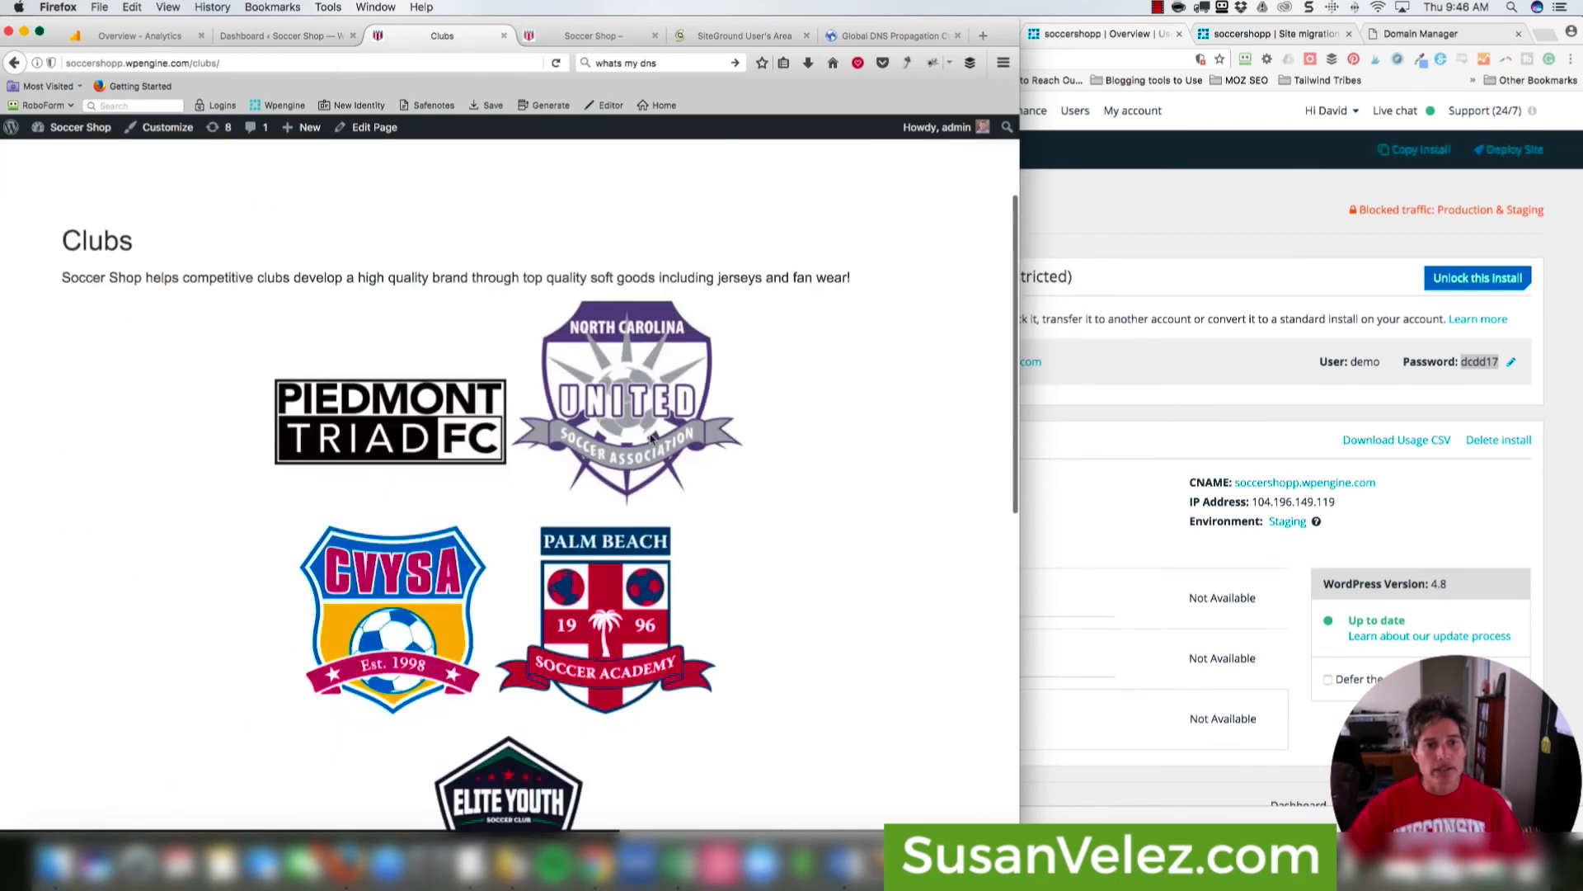
scroll(651, 437, down, 3)
click(611, 437)
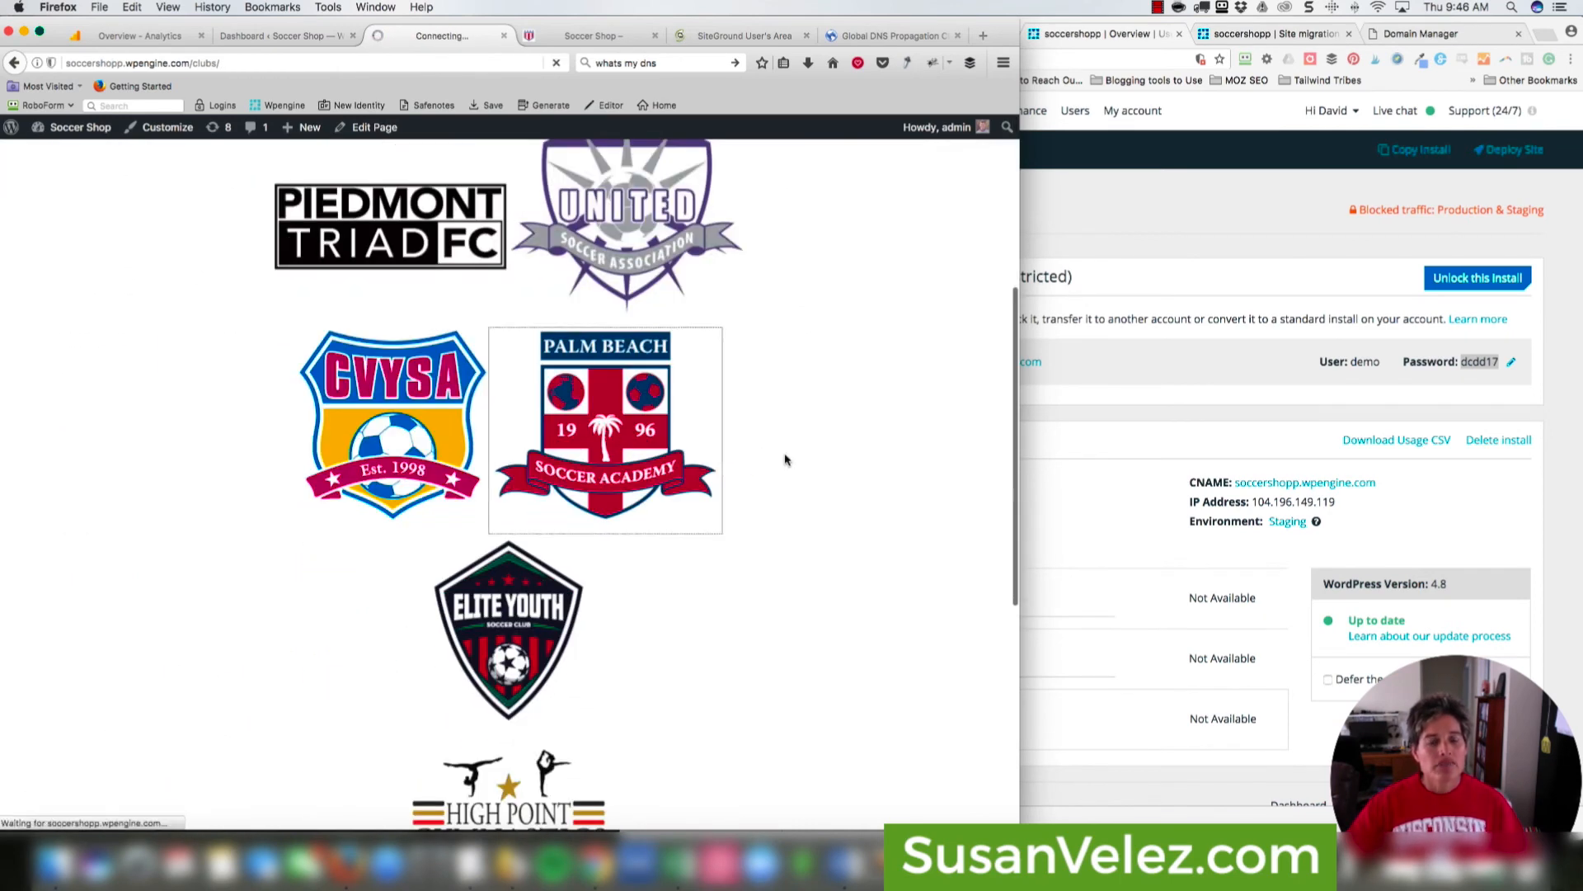
scroll(785, 459, down, 1)
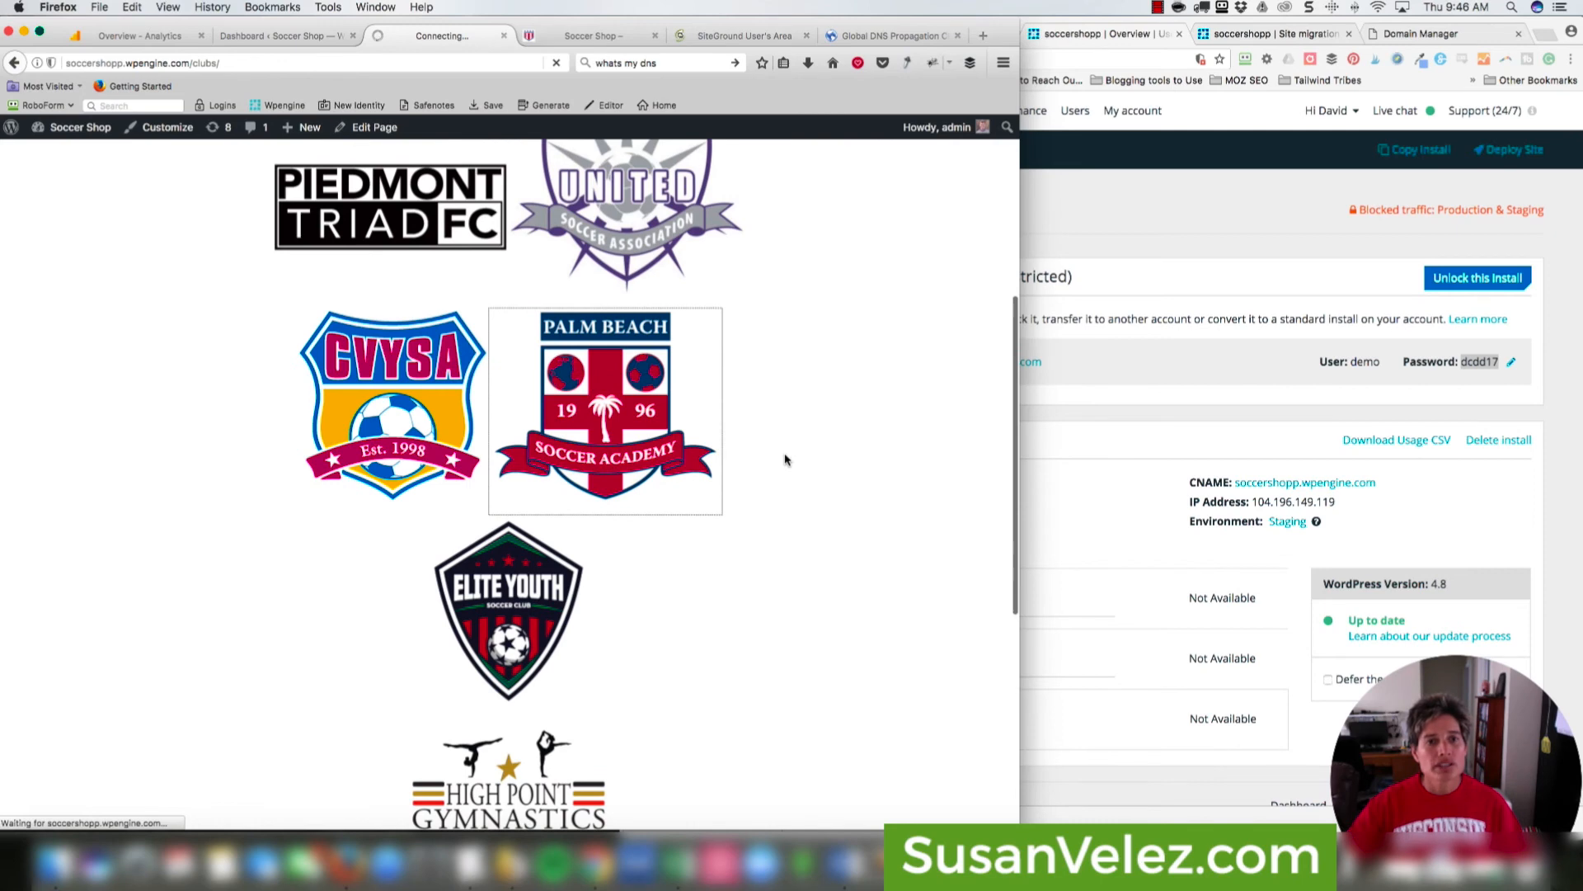
scroll(785, 459, down, 2)
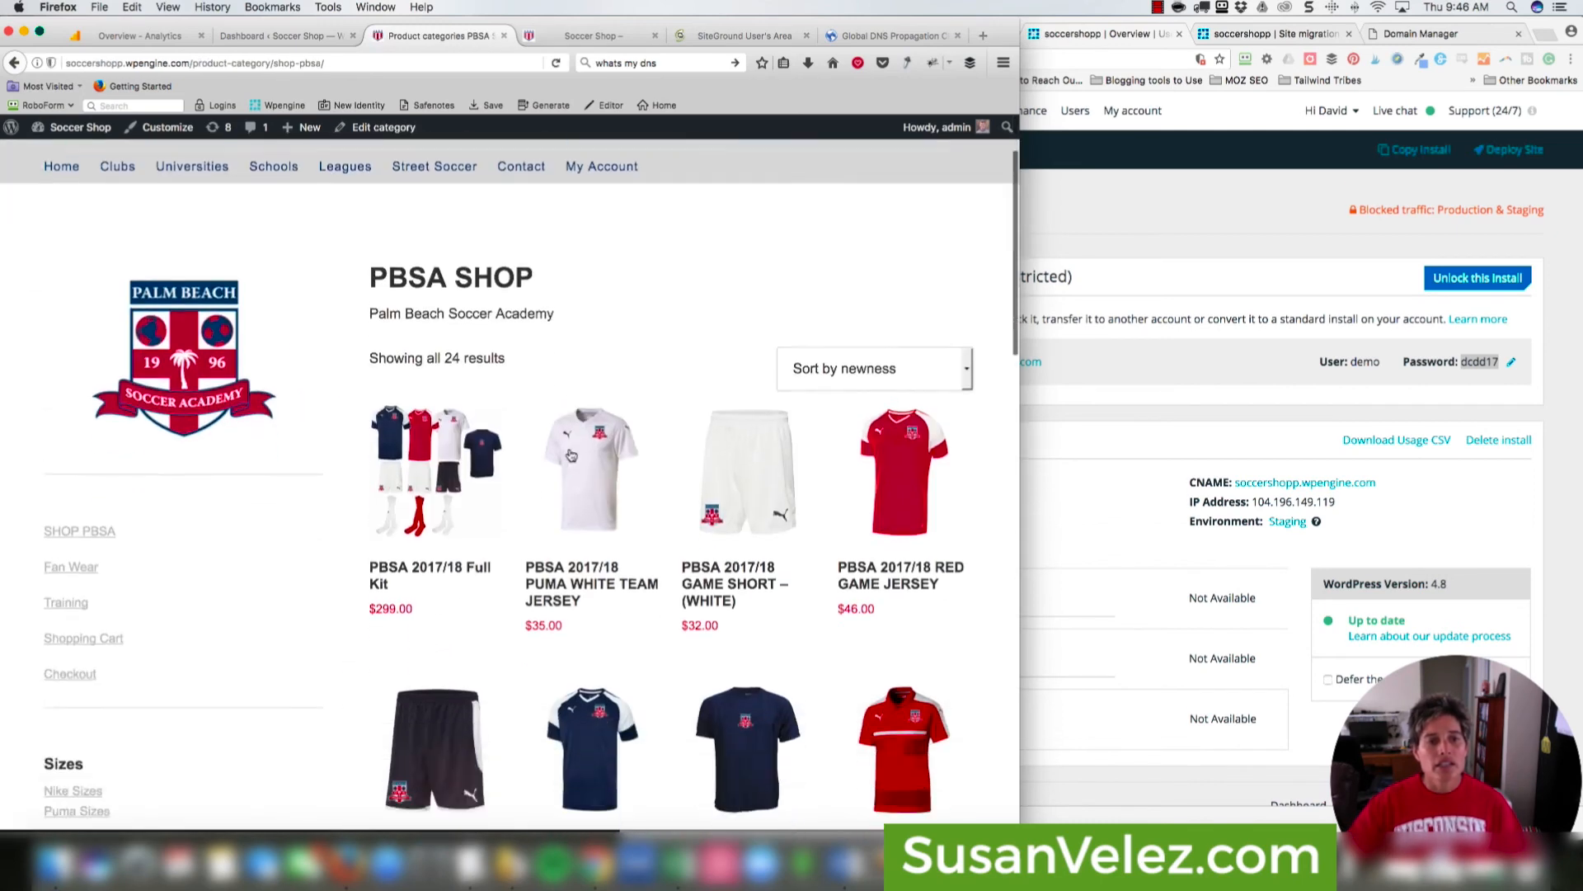
scroll(571, 454, down, 10)
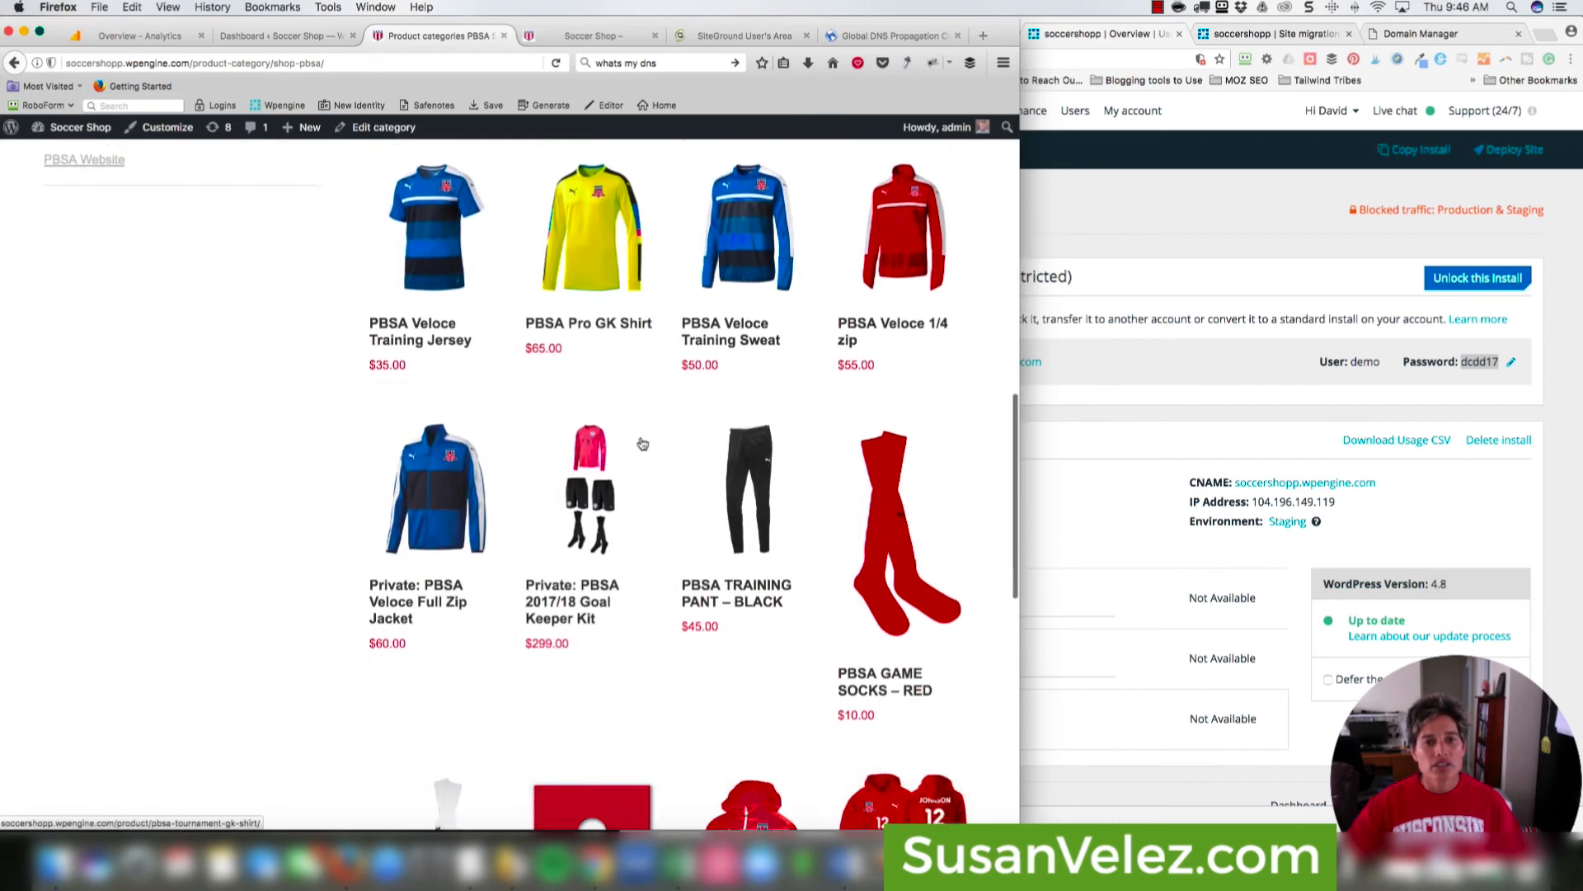
scroll(643, 444, down, 6)
scroll(627, 445, up, 16)
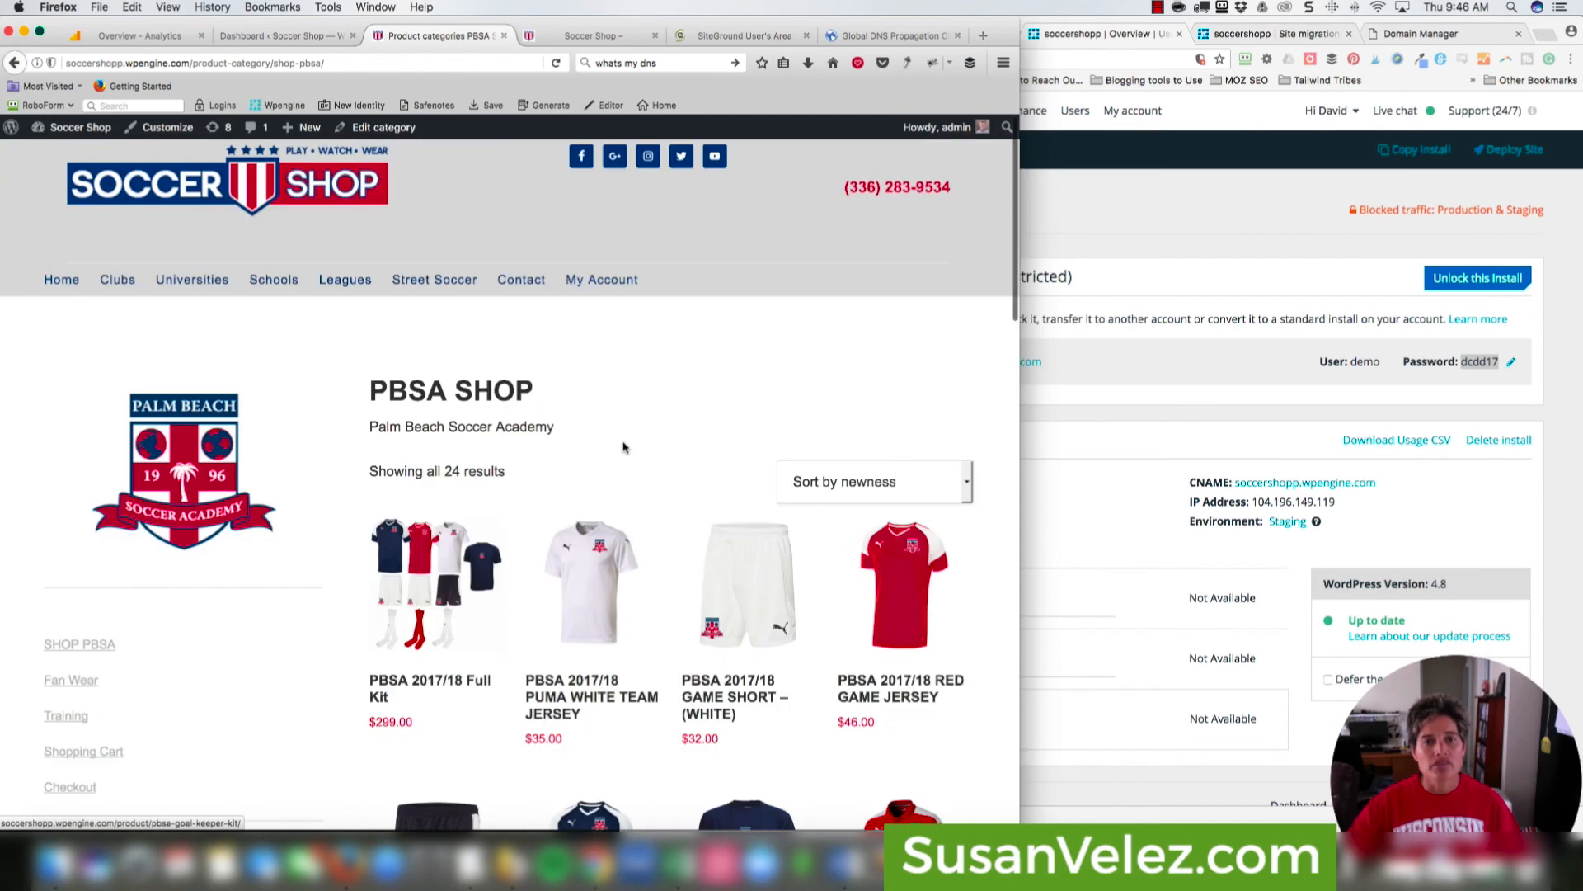
click(560, 566)
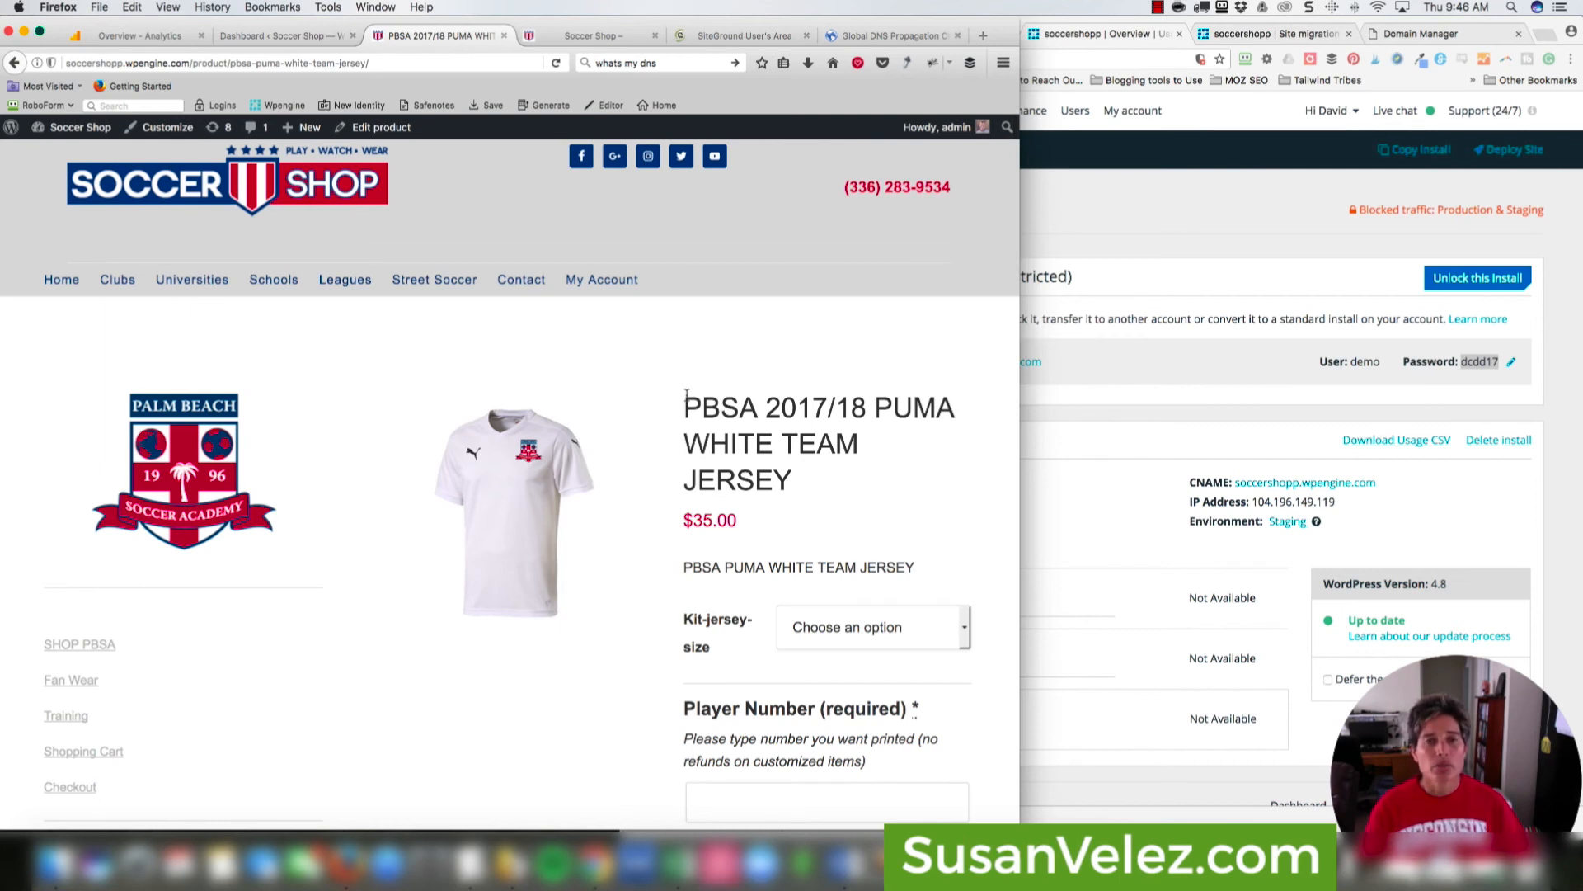
click(1270, 229)
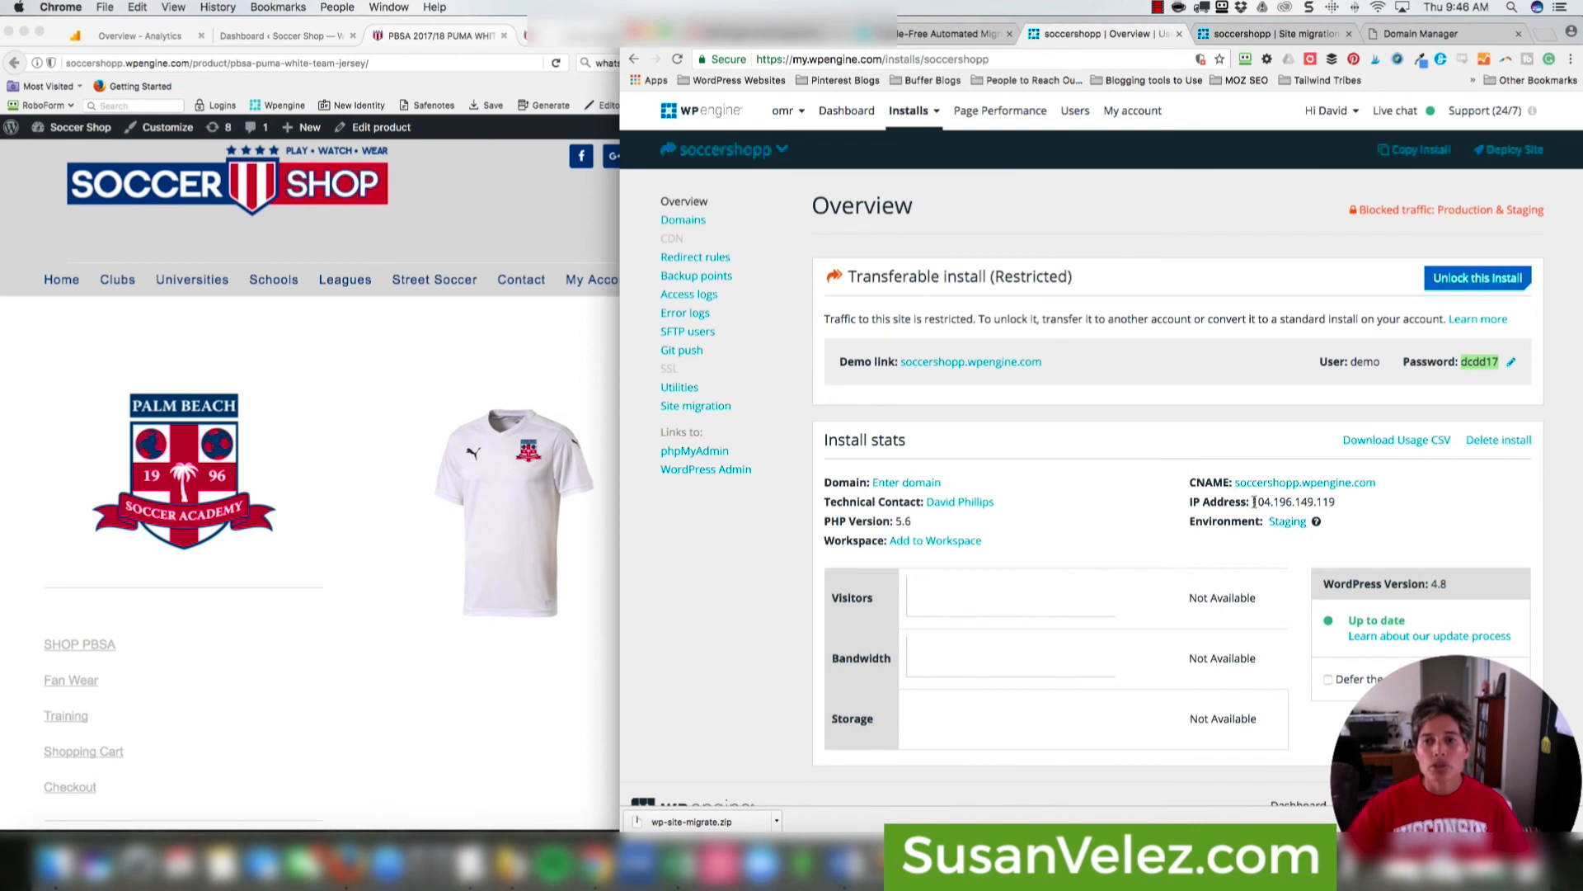
Compare WP Engine's IP 104.196.149.119 with GoDaddy's A record 109.73.235.220, then return to the jersey page.
drag(1252, 501, 1335, 500)
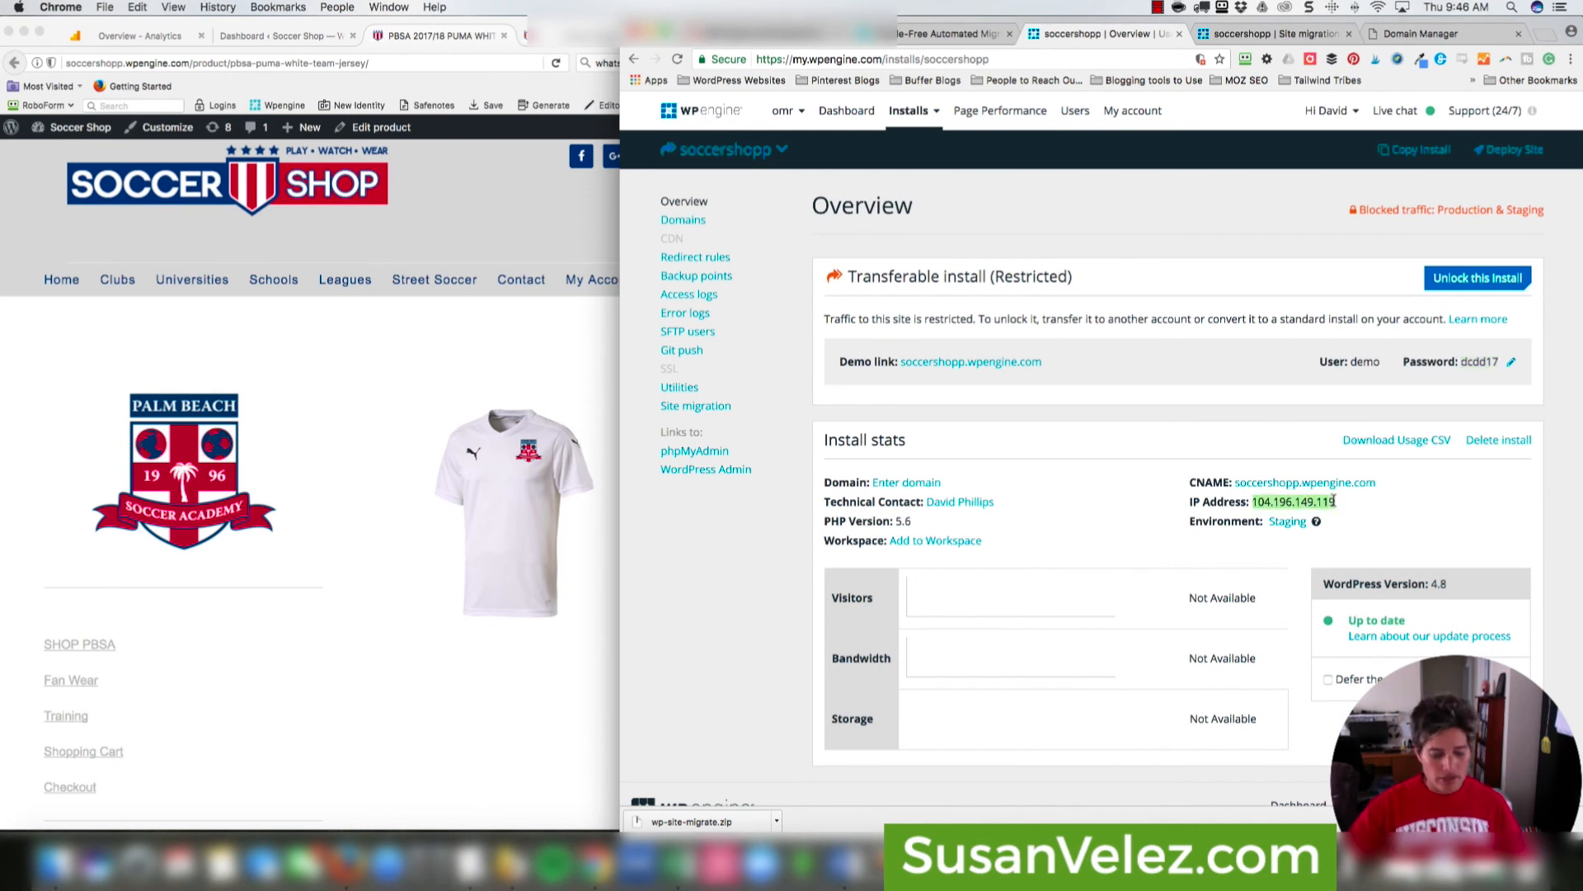
click(1405, 35)
scroll(862, 424, down, 1)
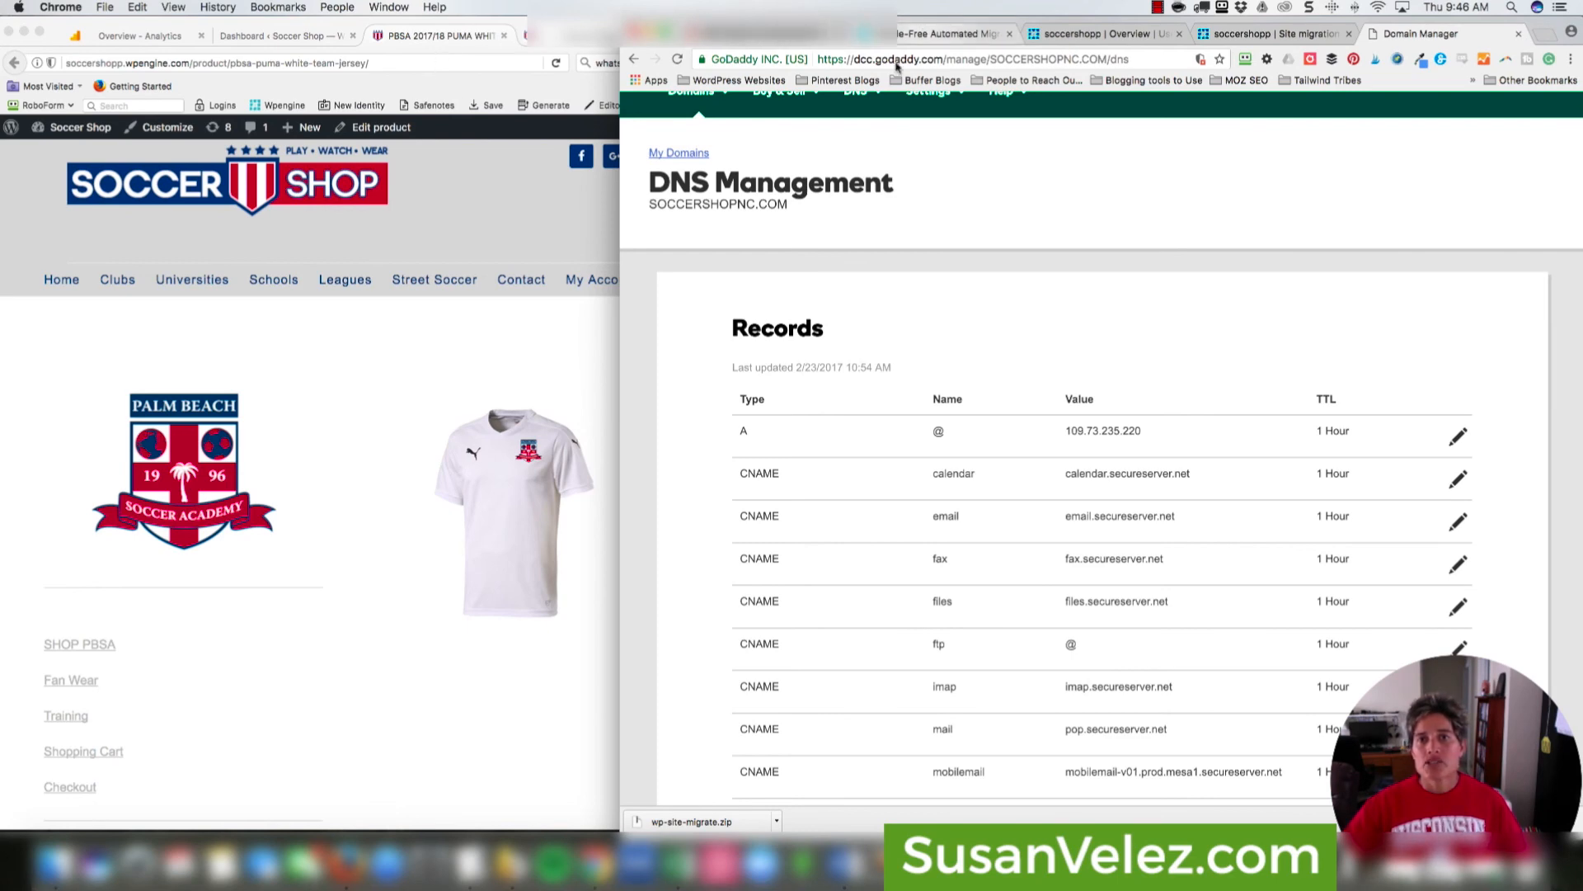
click(947, 35)
click(1090, 35)
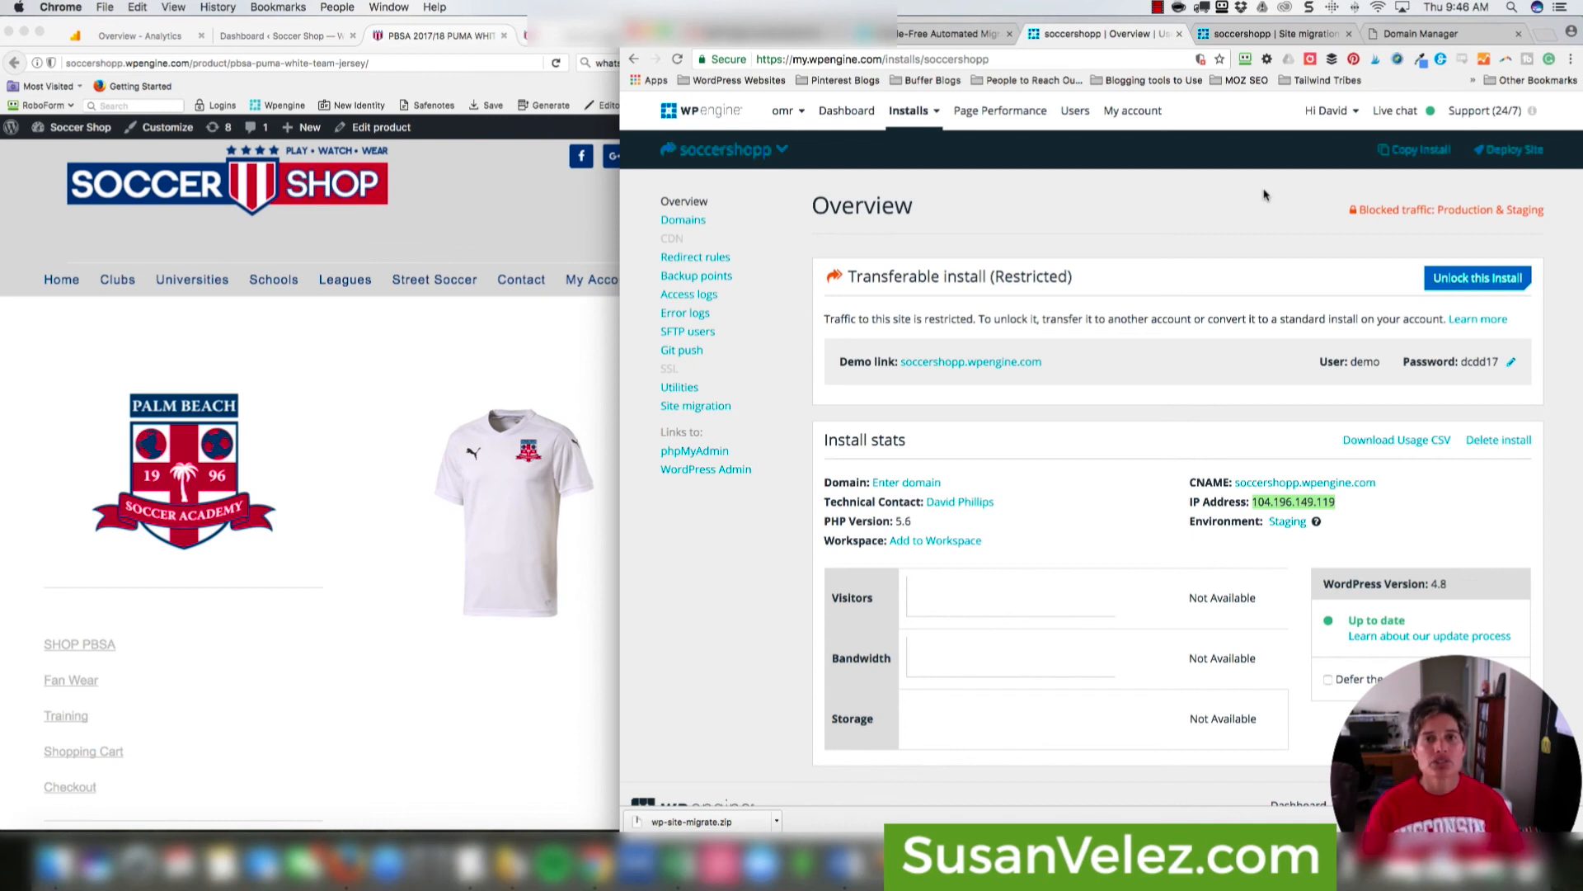
click(522, 169)
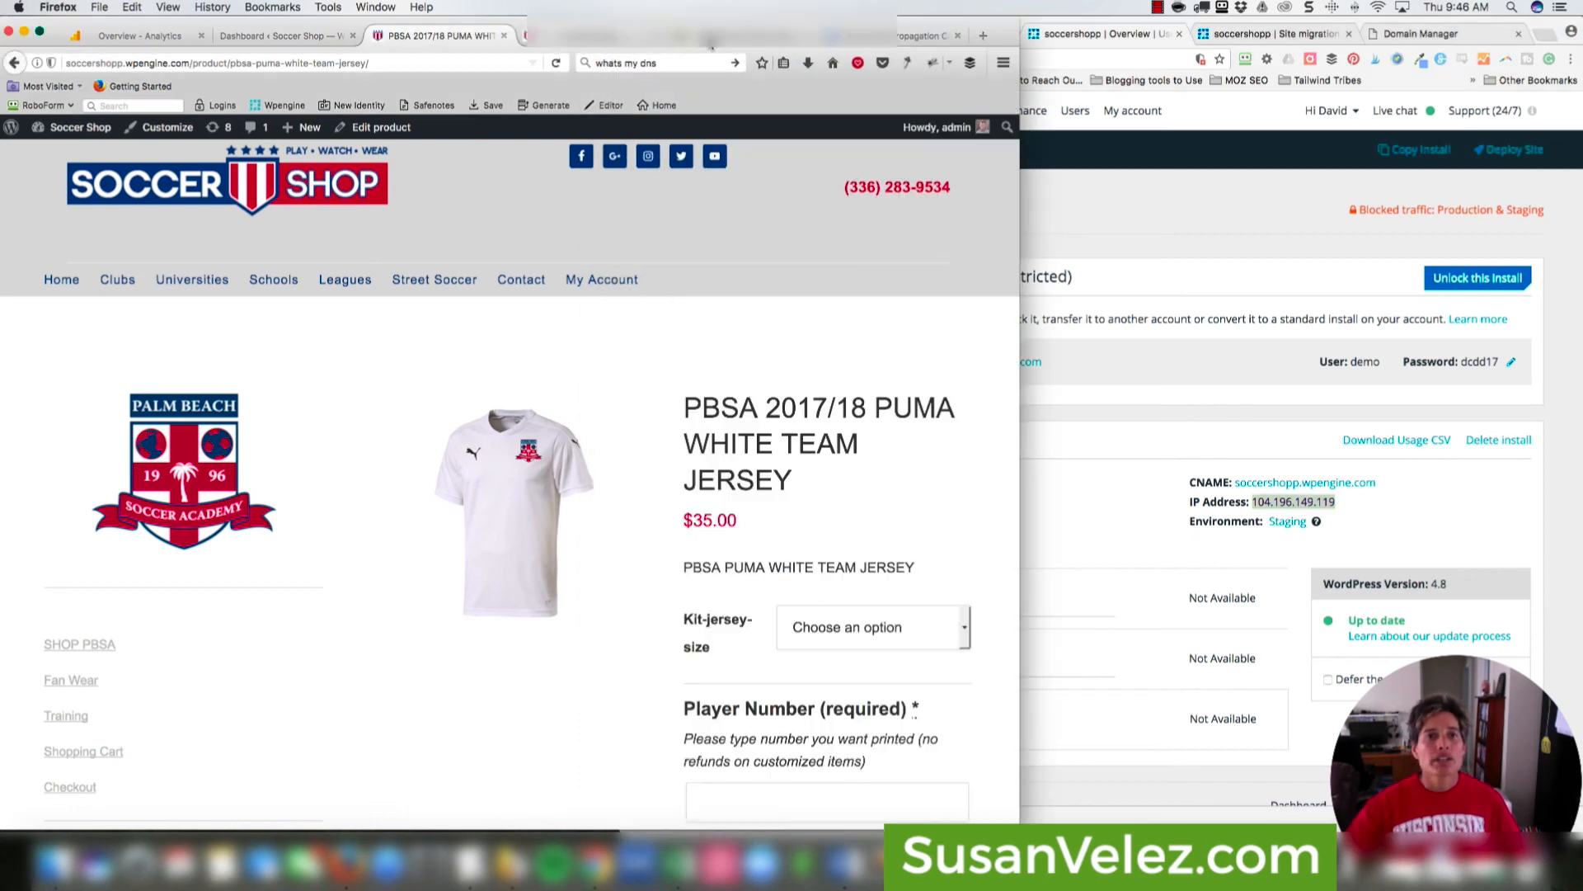
Check whatsmydns.net showing soccershopnc.com still at 109.73.235.220, then bring WP Engine's overview forward.
click(922, 36)
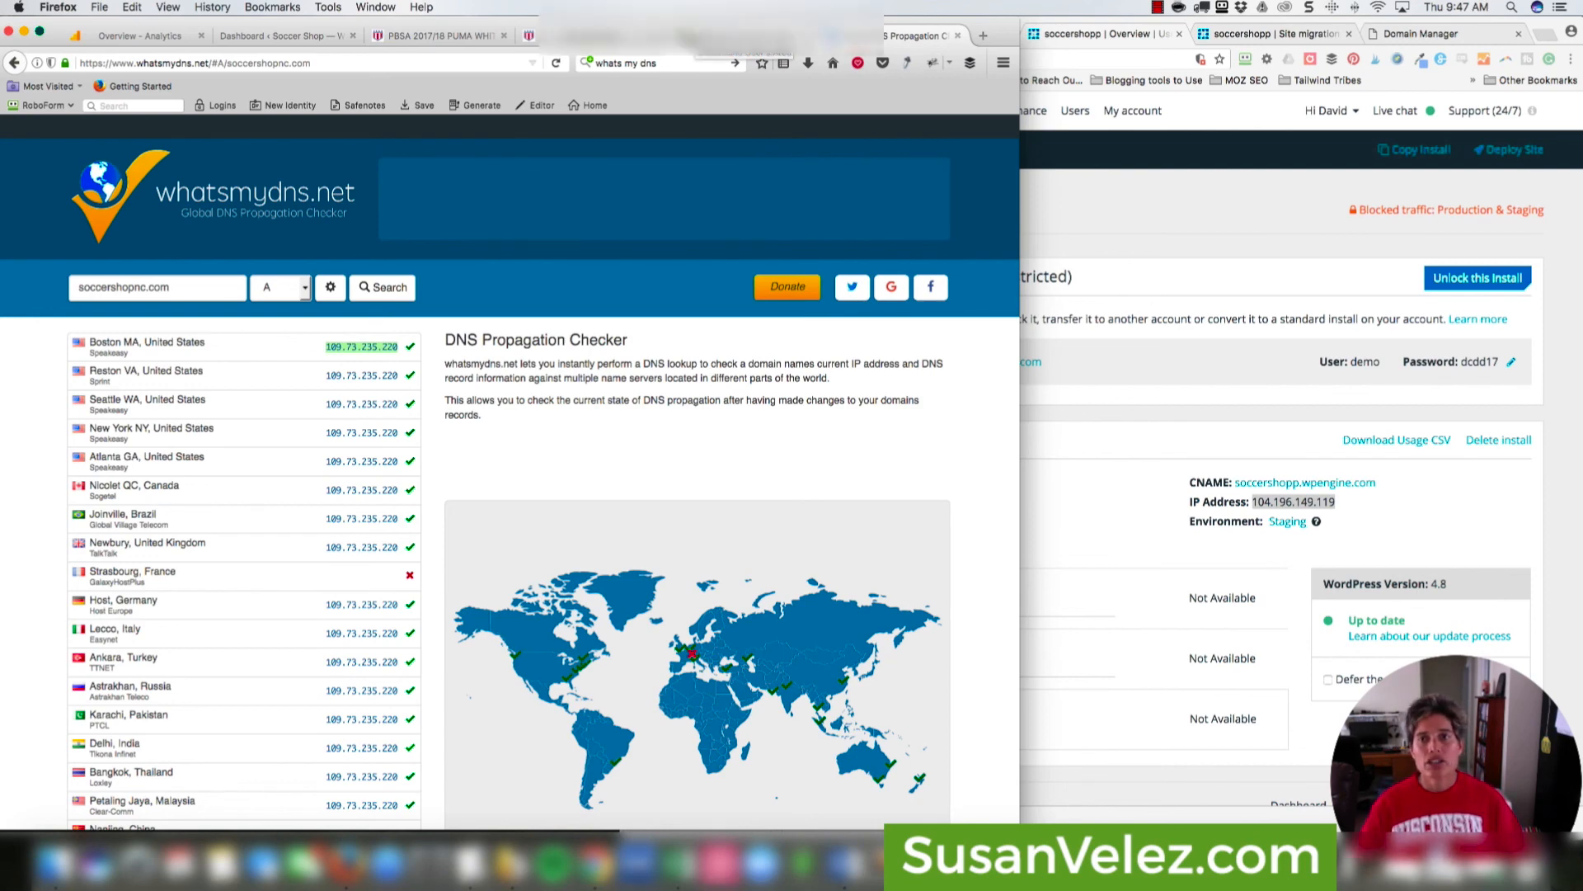
click(1109, 202)
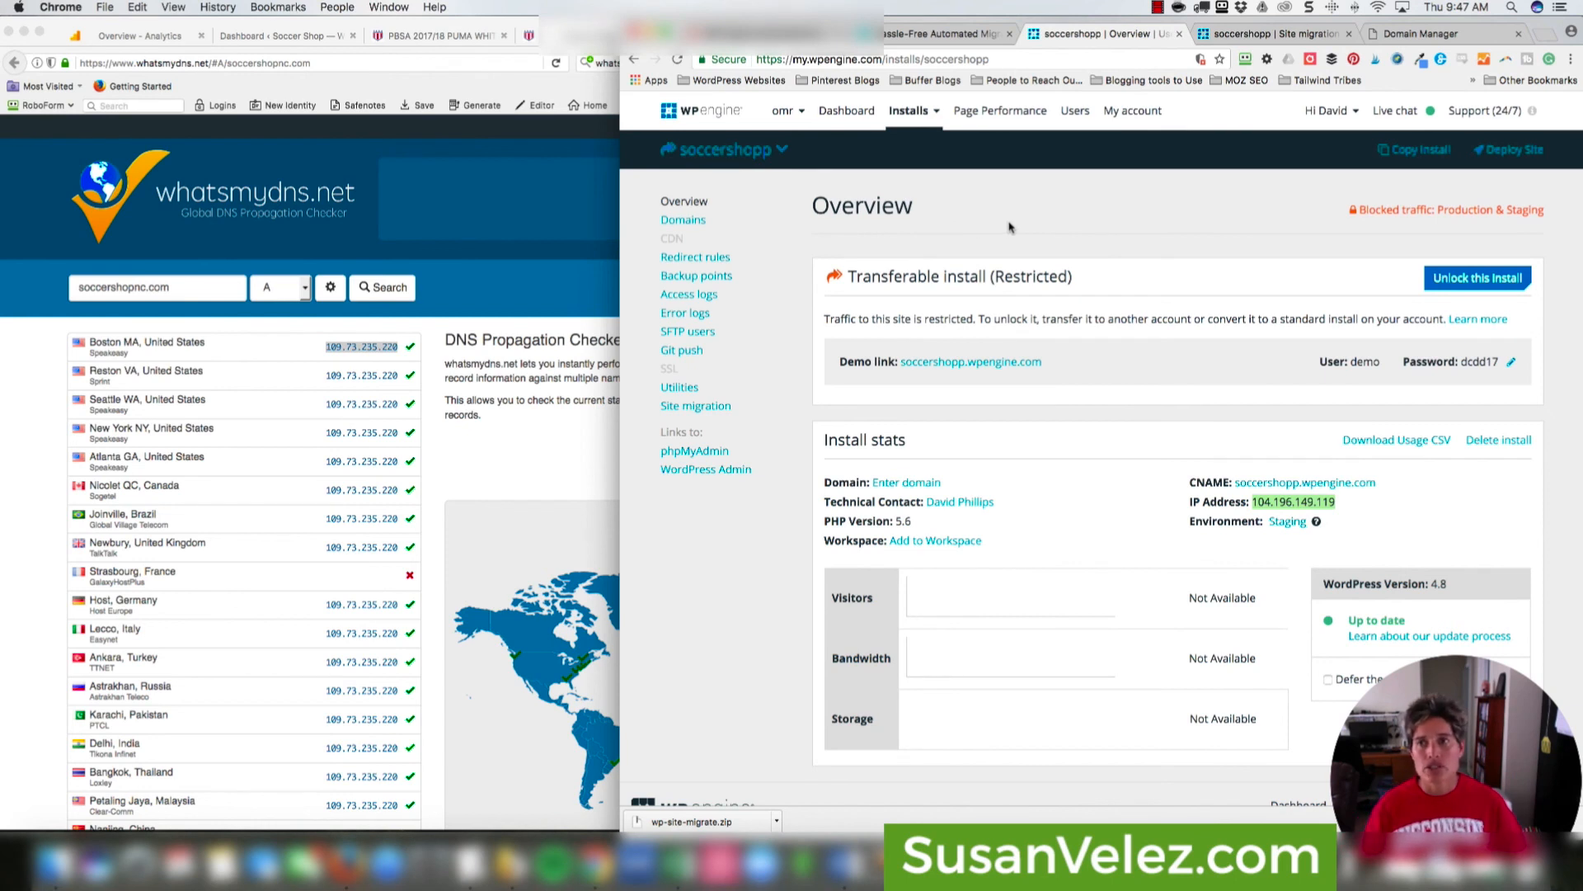
Open the WP Engine dashboard listing the soccershopp and villagein installs, then try Live chat.
click(855, 122)
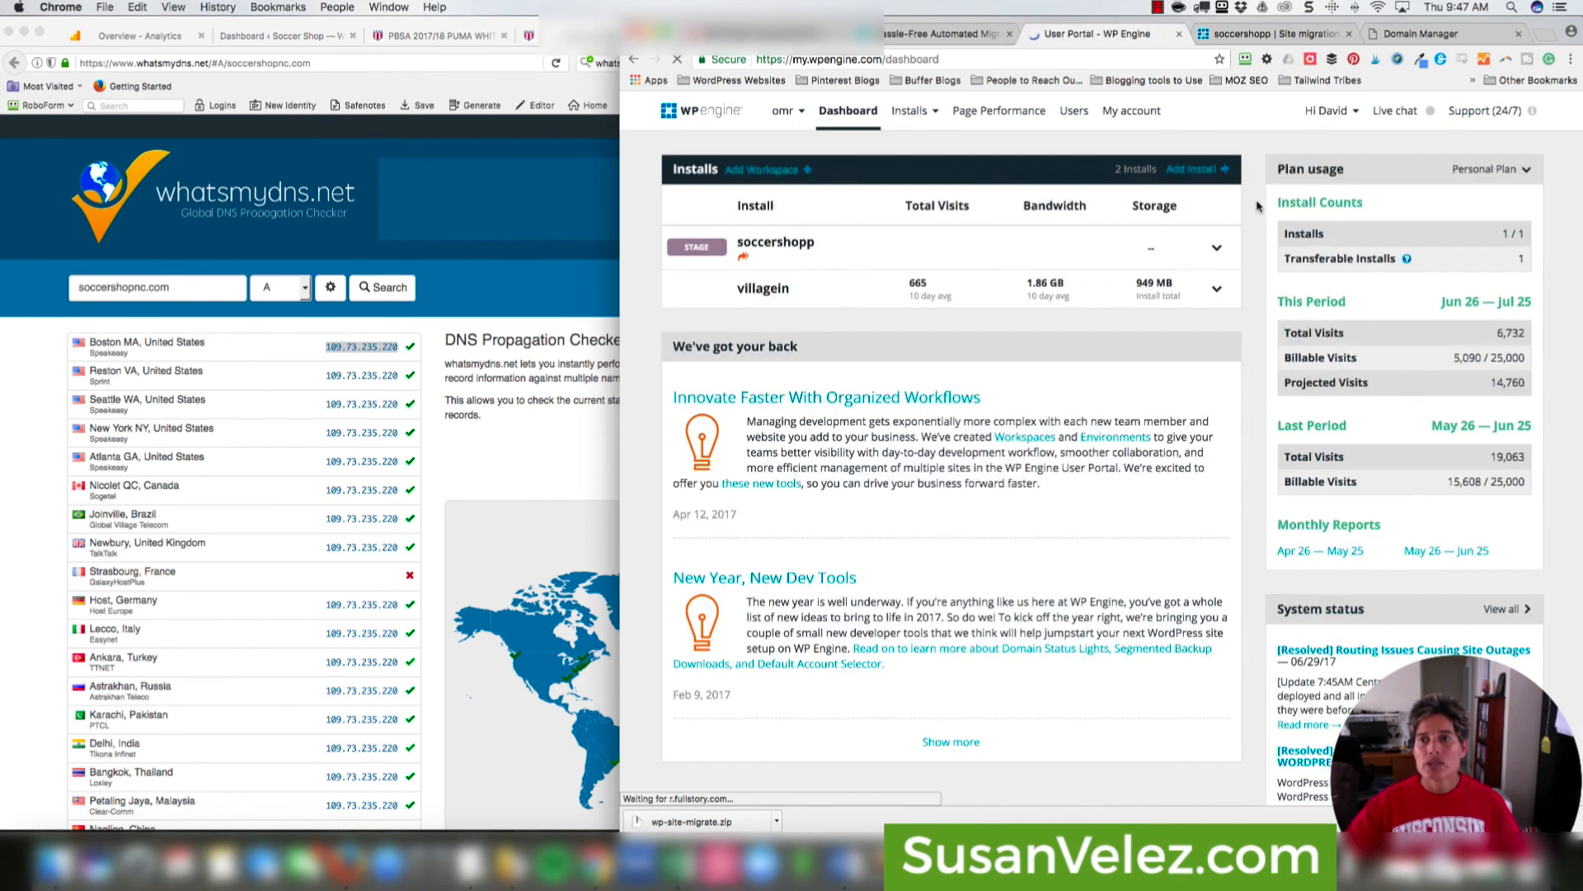
click(1394, 110)
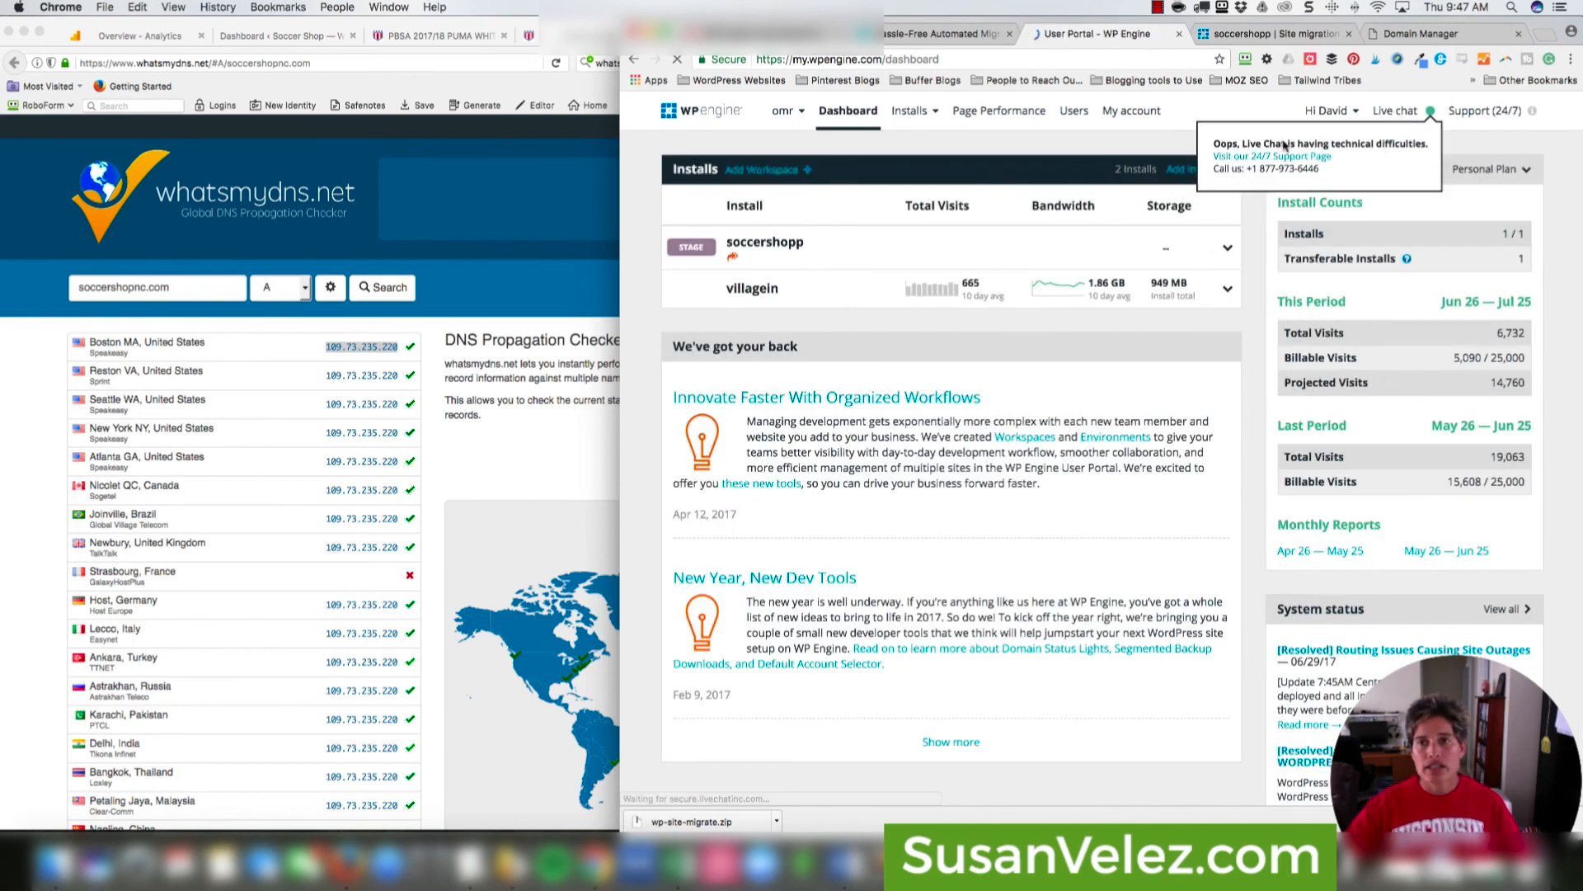